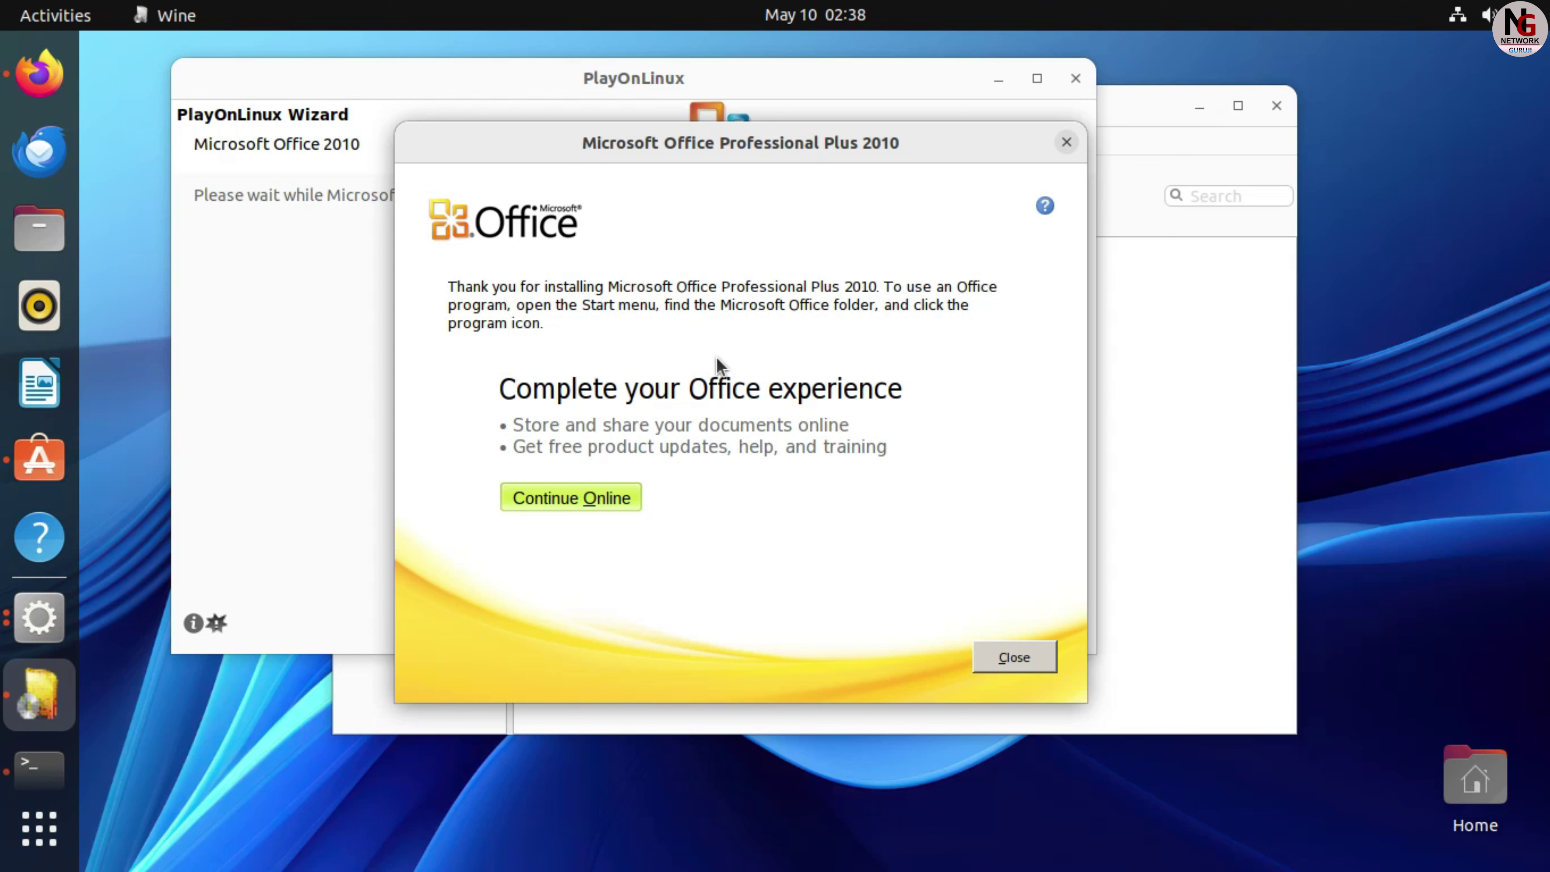
Close the completed Office setup, accept the Microsoft fonts licence to install the fonts, and dismiss the PlayOnLinux crash report without sending it.
{"action": "left_click", "coordinate": [1006, 660]}
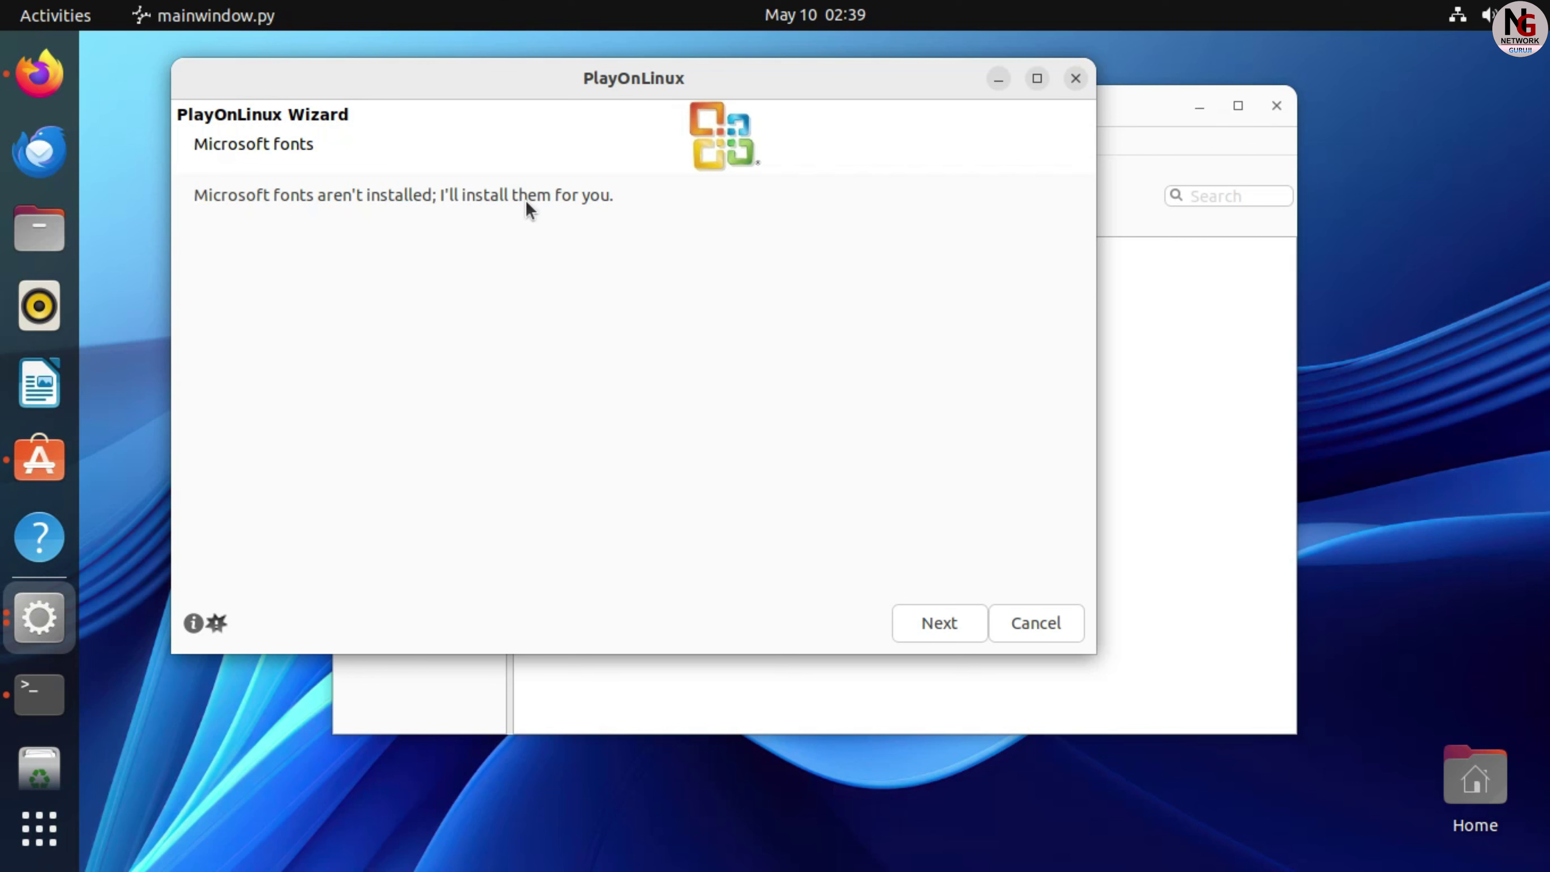
{"action": "left_click", "coordinate": [934, 621]}
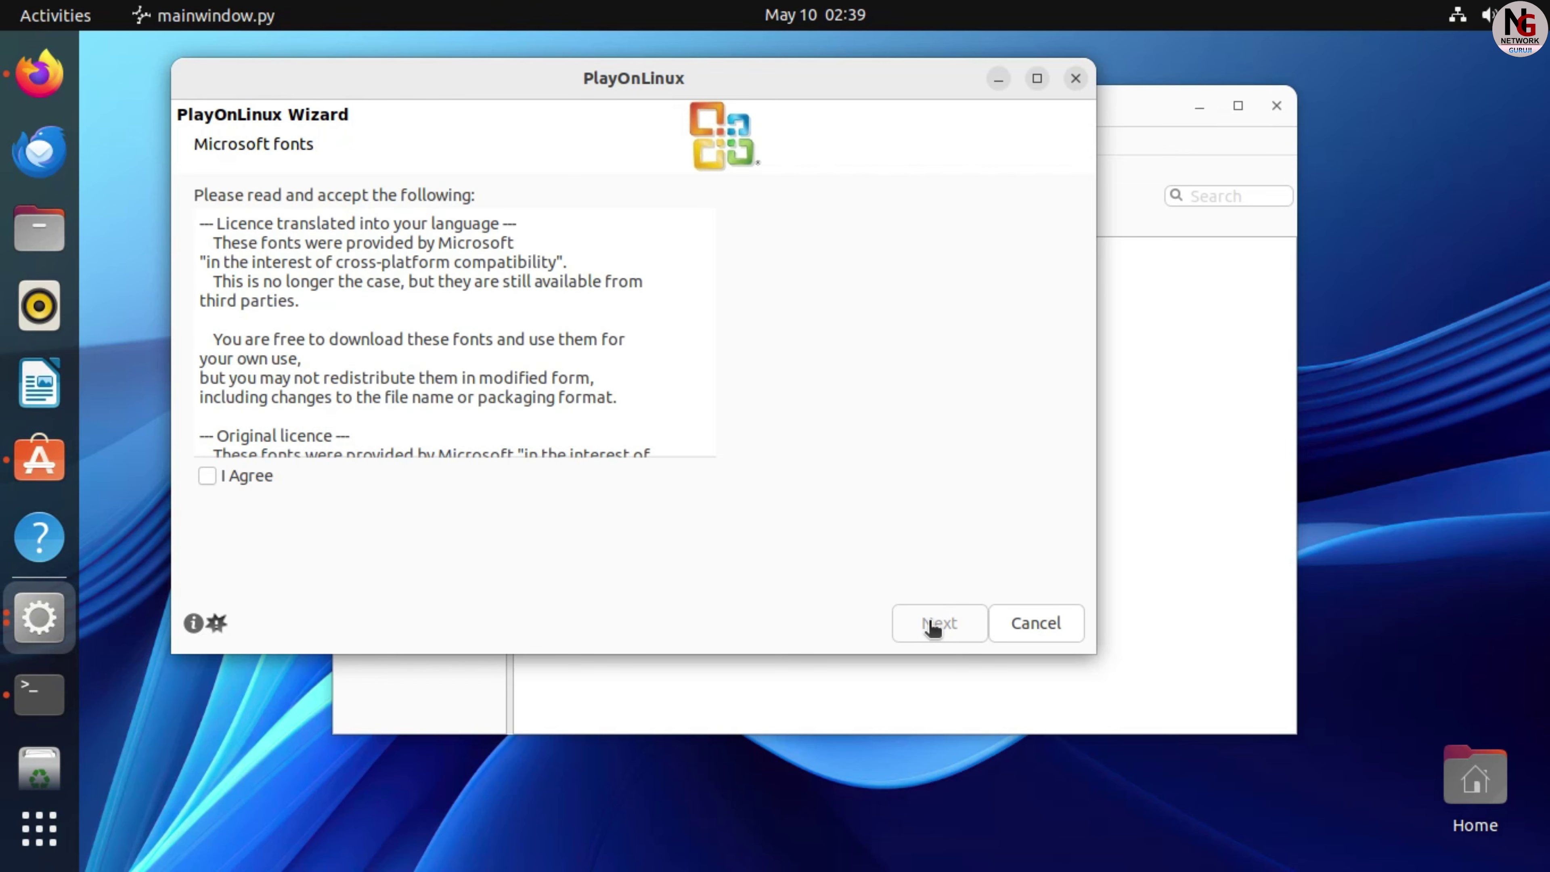
{"action": "left_click", "coordinate": [208, 476]}
{"action": "left_click", "coordinate": [955, 625]}
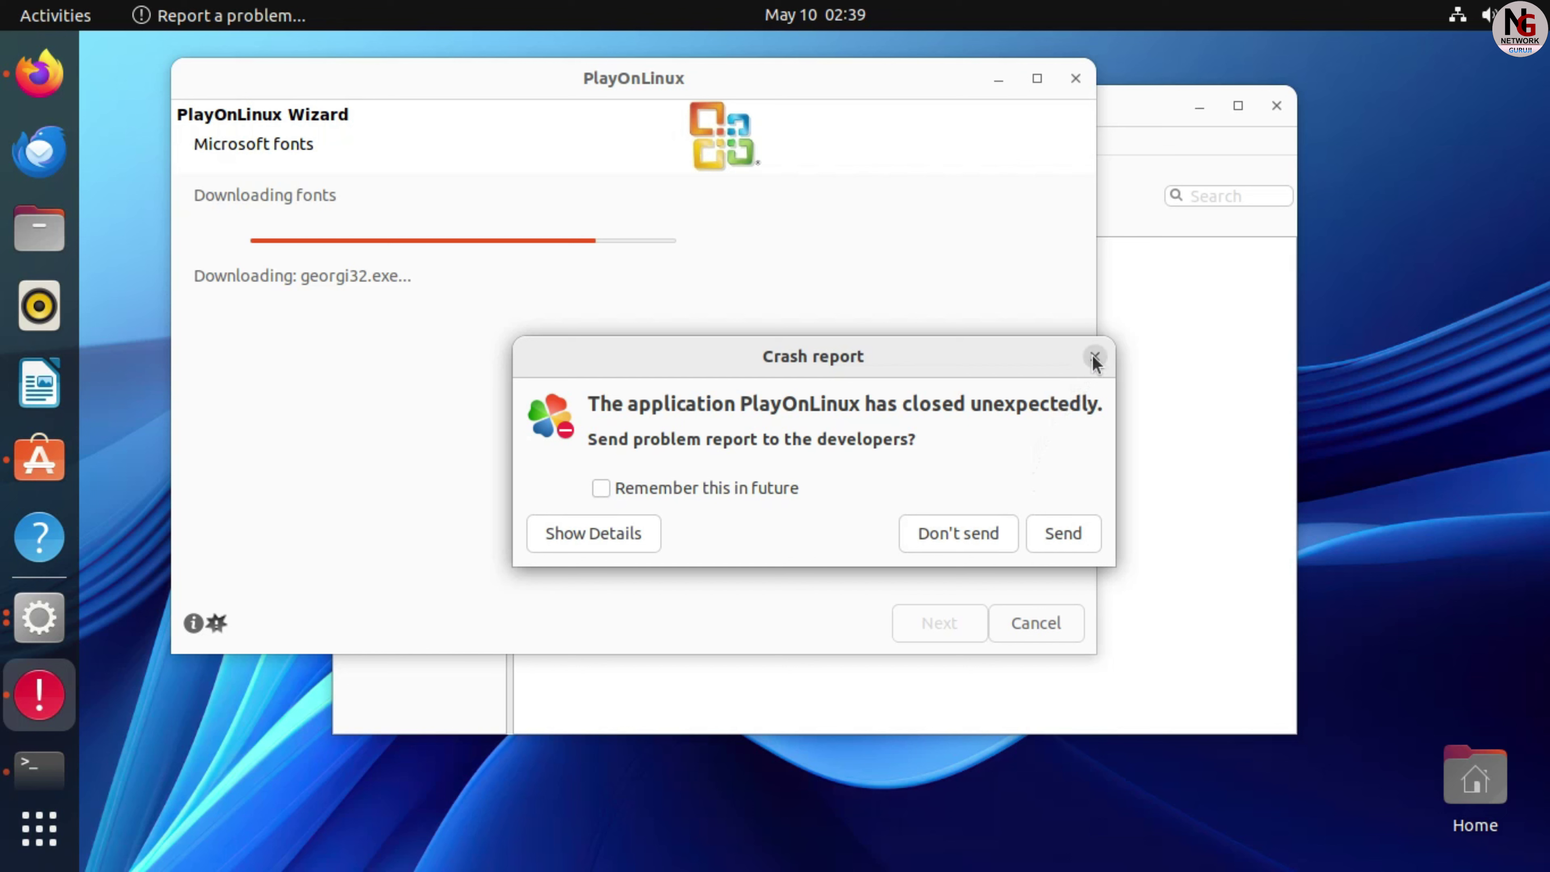
{"action": "left_click", "coordinate": [969, 547]}
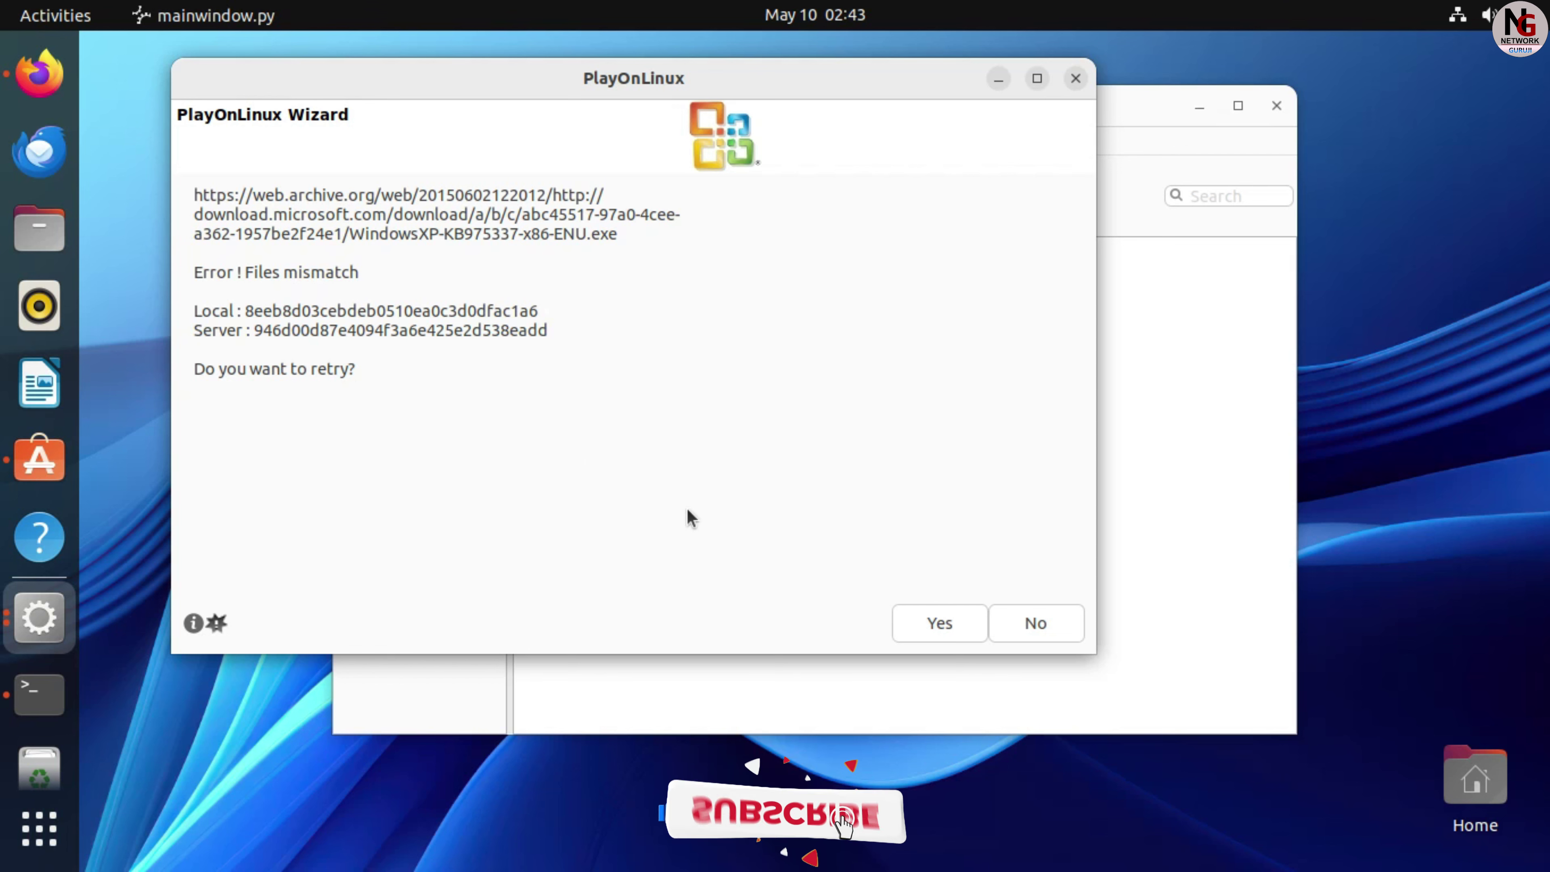
Retry the WindowsXP-KB975337-x86-ENU.exe download twice and decline a further retry.
{"action": "left_click", "coordinate": [938, 630]}
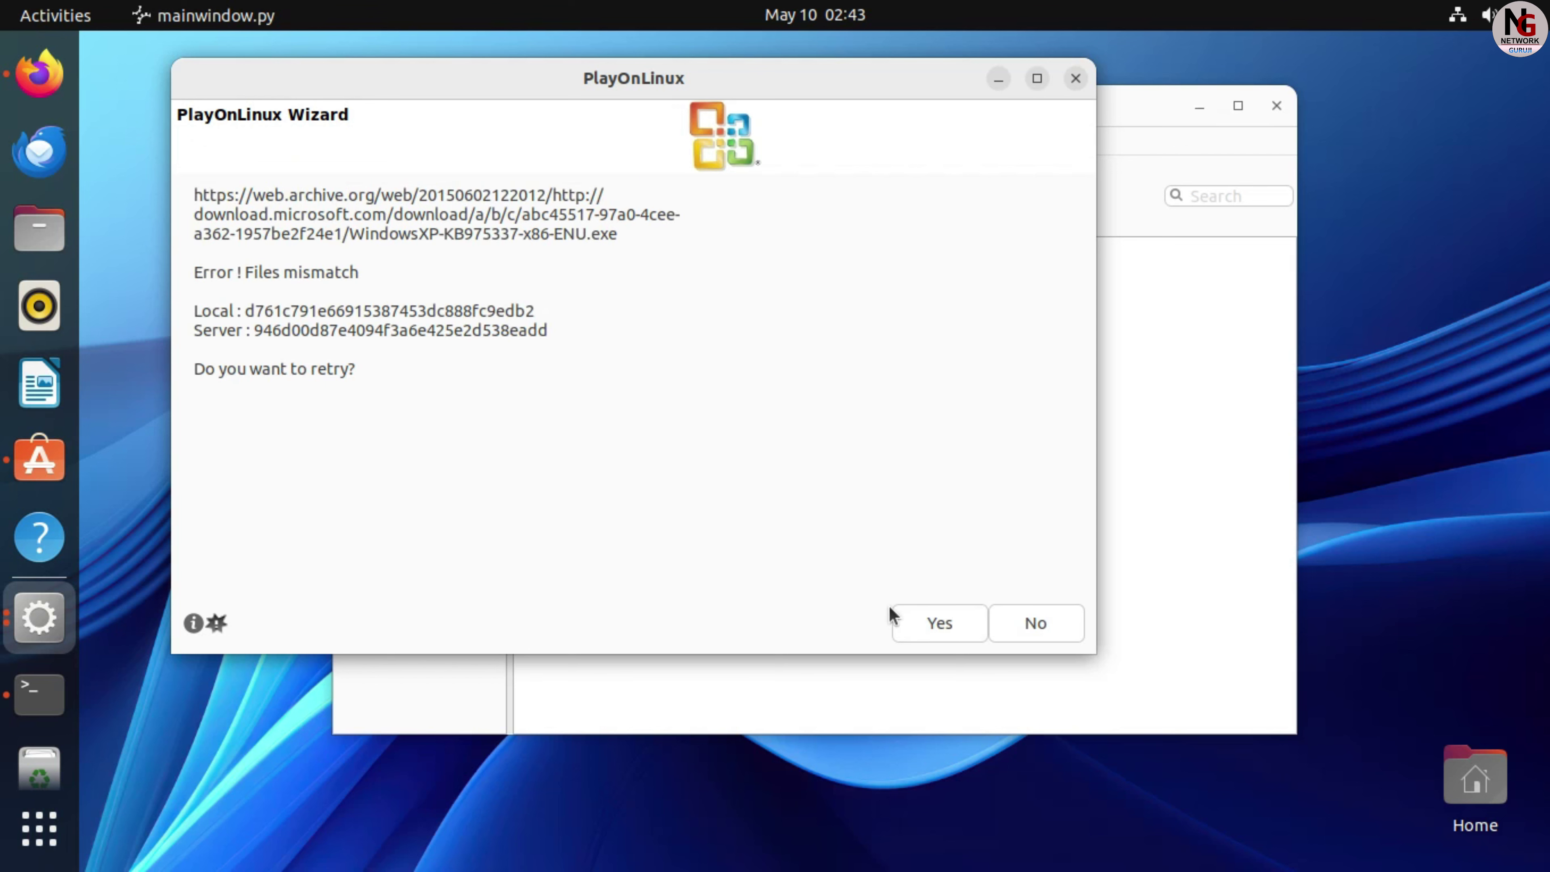
{"action": "left_click", "coordinate": [938, 632]}
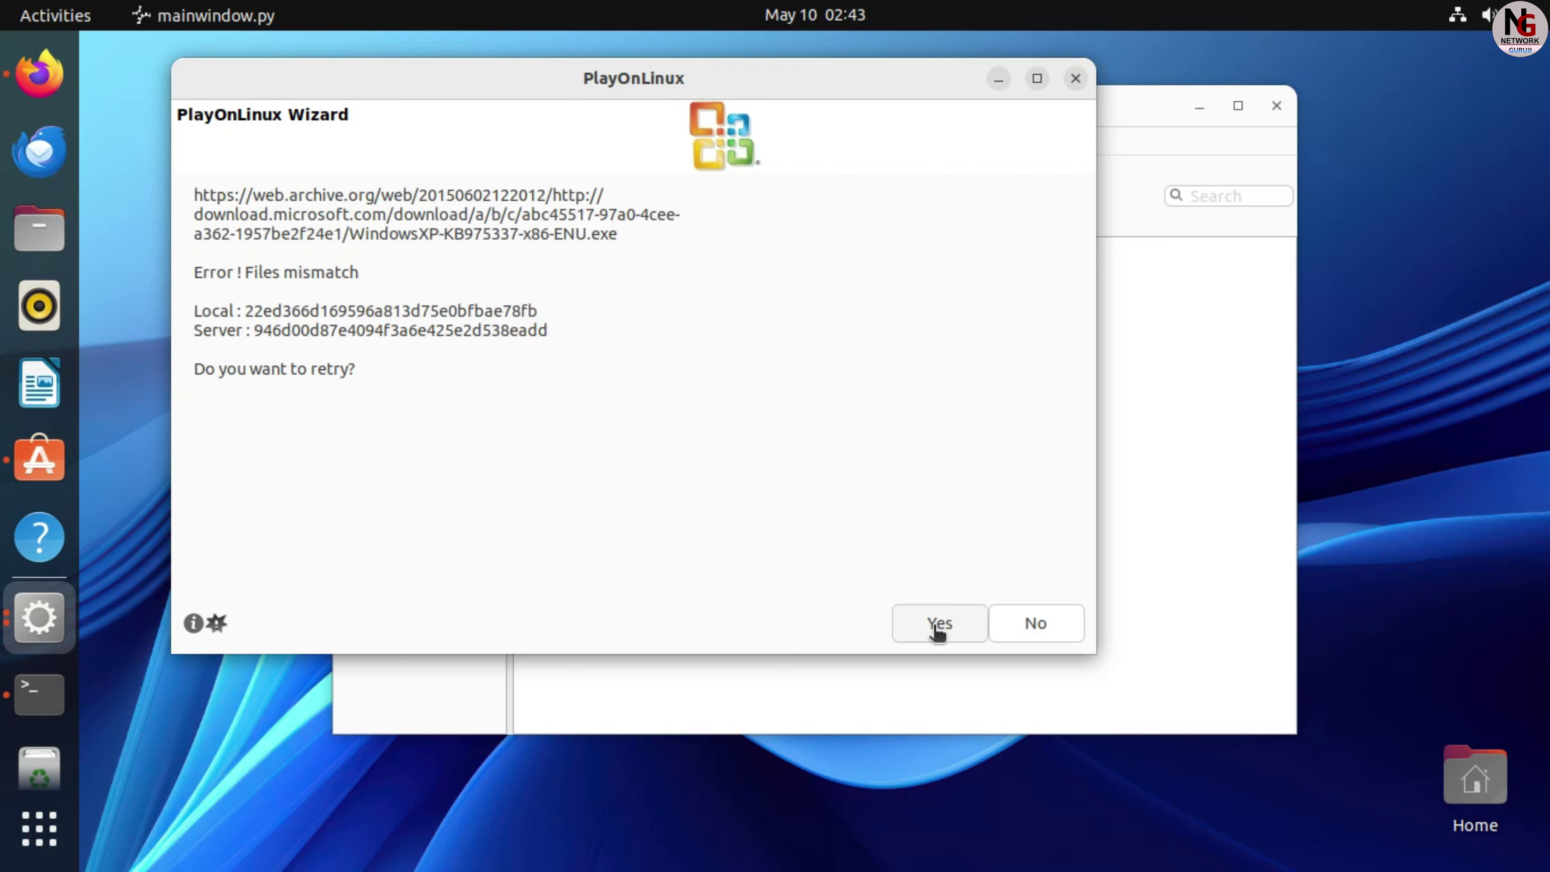
{"action": "left_click", "coordinate": [1059, 627]}
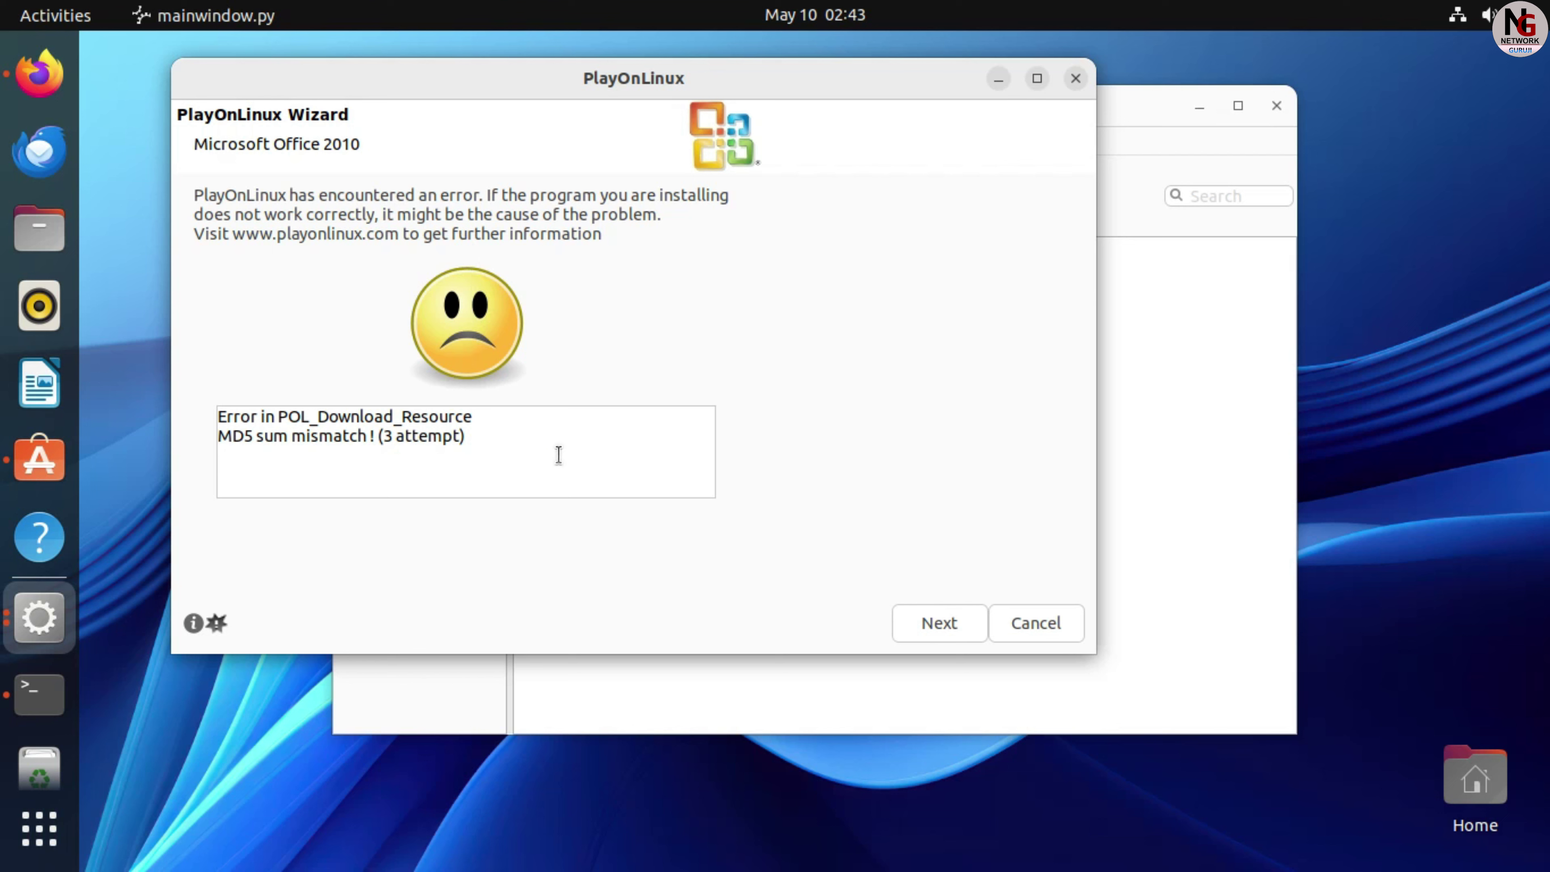
Continue past the installer errors and finish the Microsoft Office 2010 wizard without sending a bug report.
{"action": "left_click", "coordinate": [970, 626]}
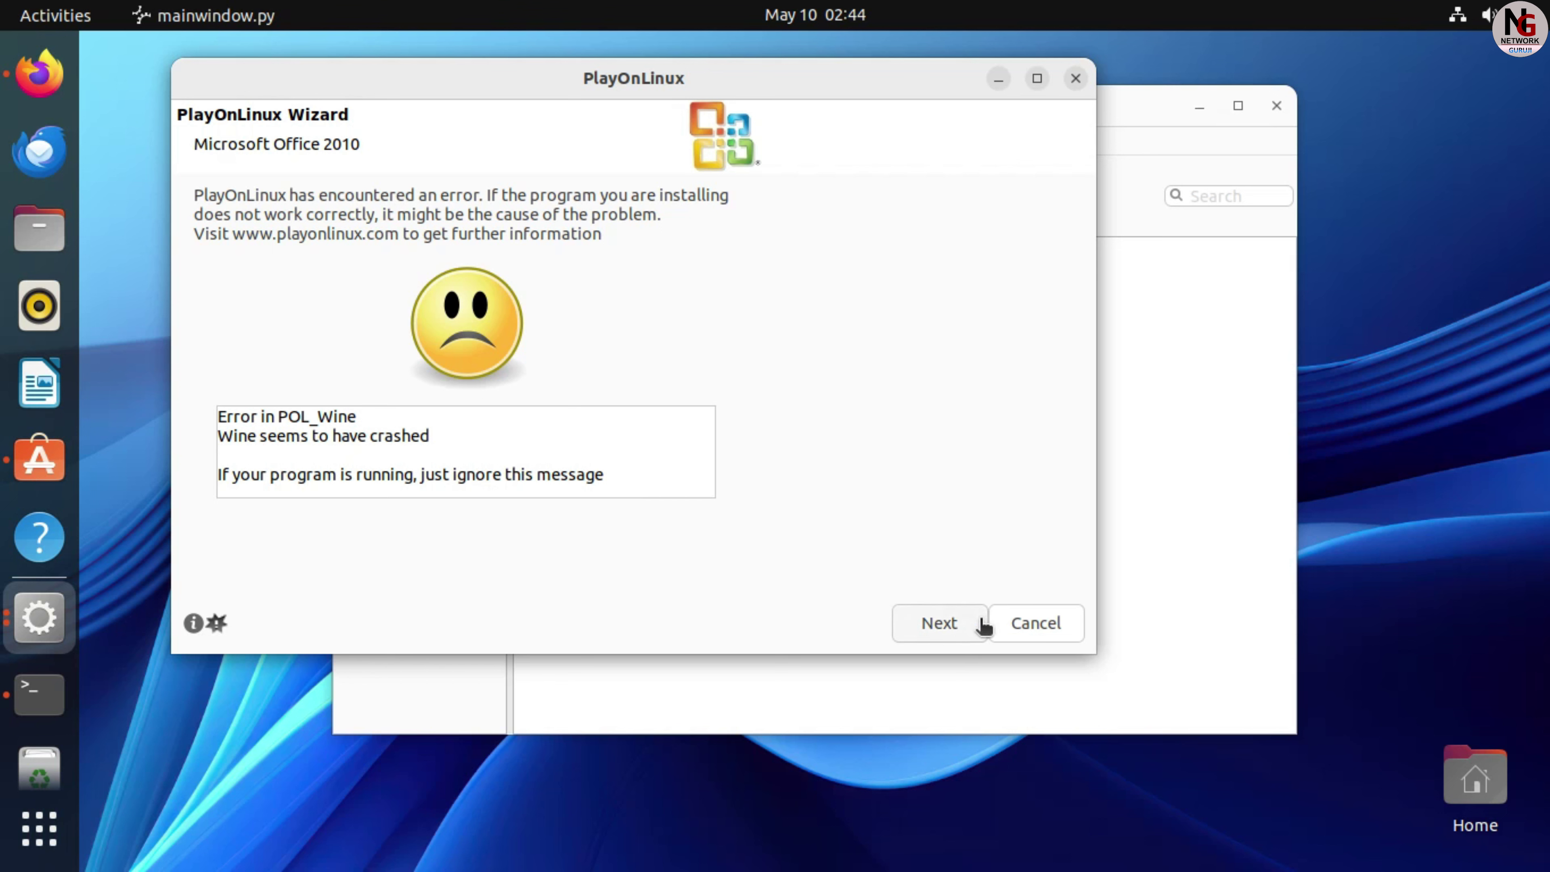
{"action": "left_click", "coordinate": [950, 625]}
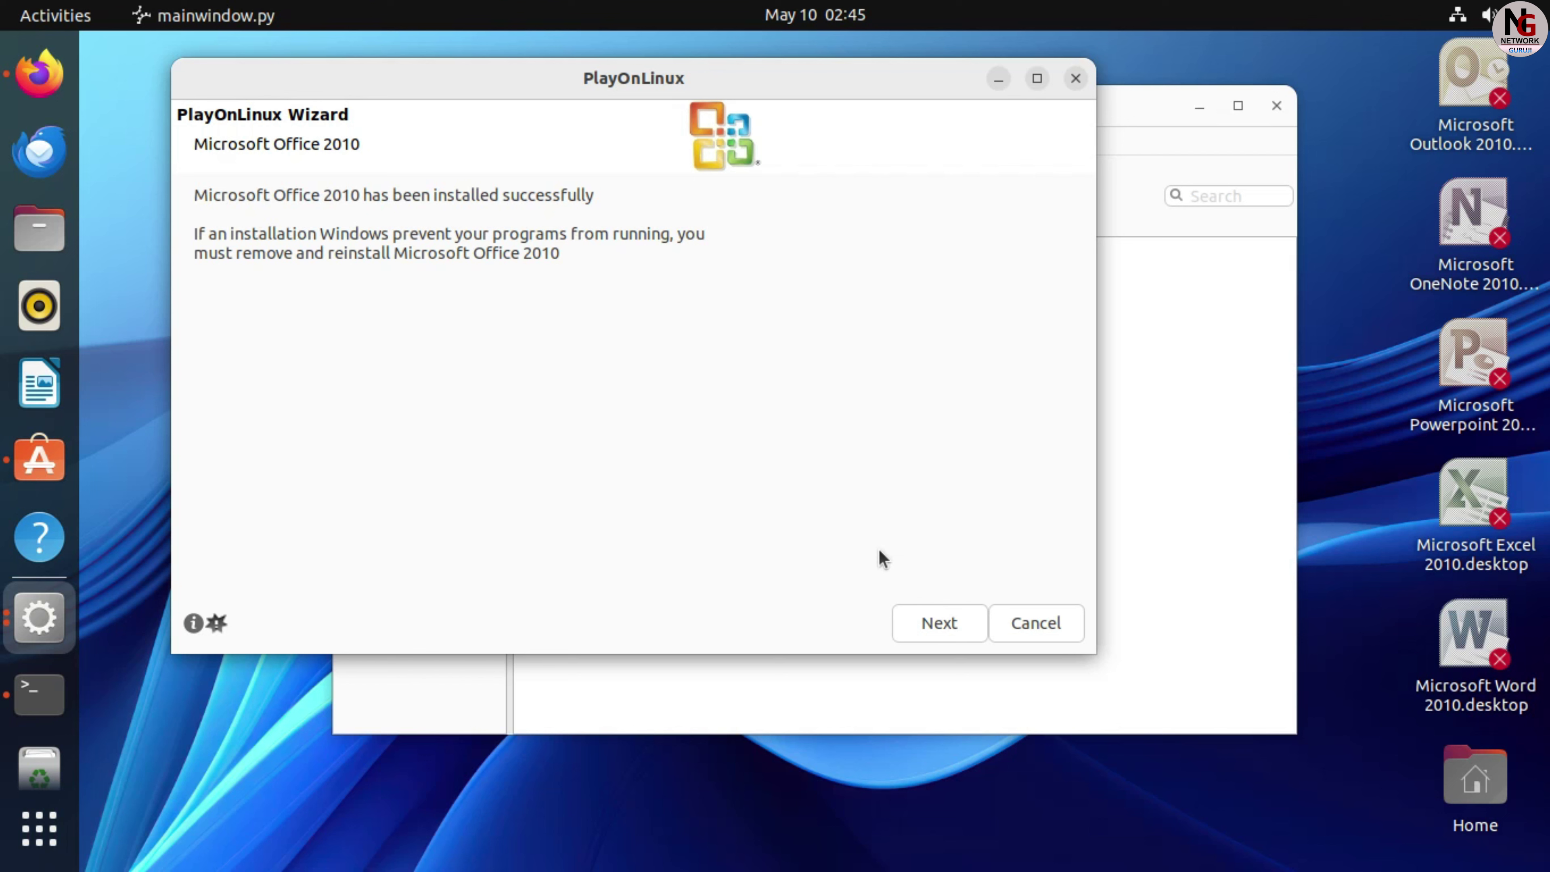
{"action": "left_click", "coordinate": [952, 625]}
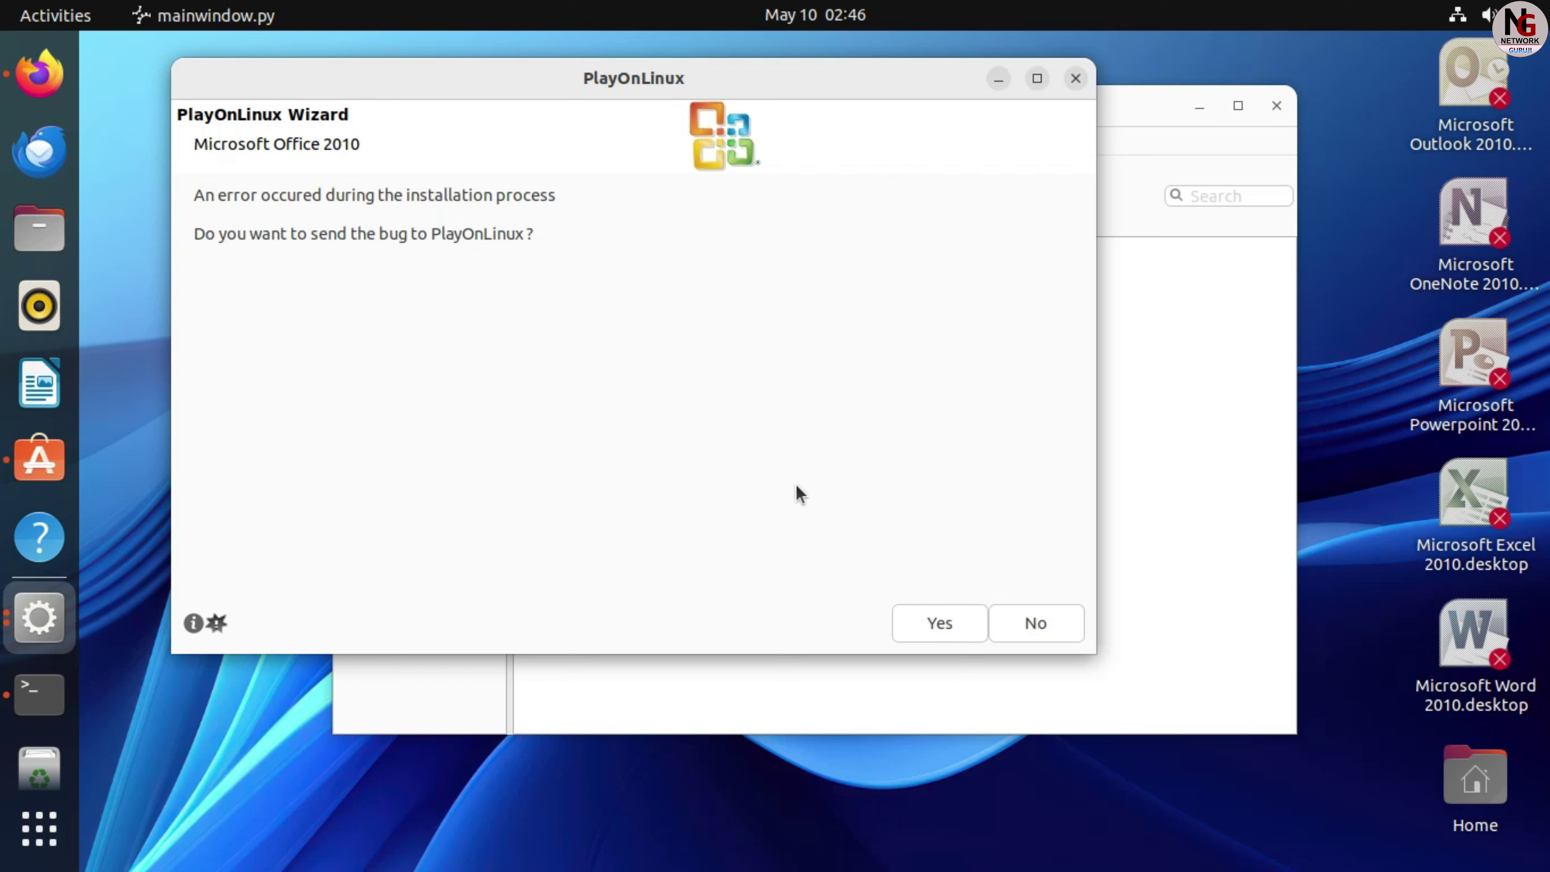
{"action": "left_click", "coordinate": [1036, 638]}
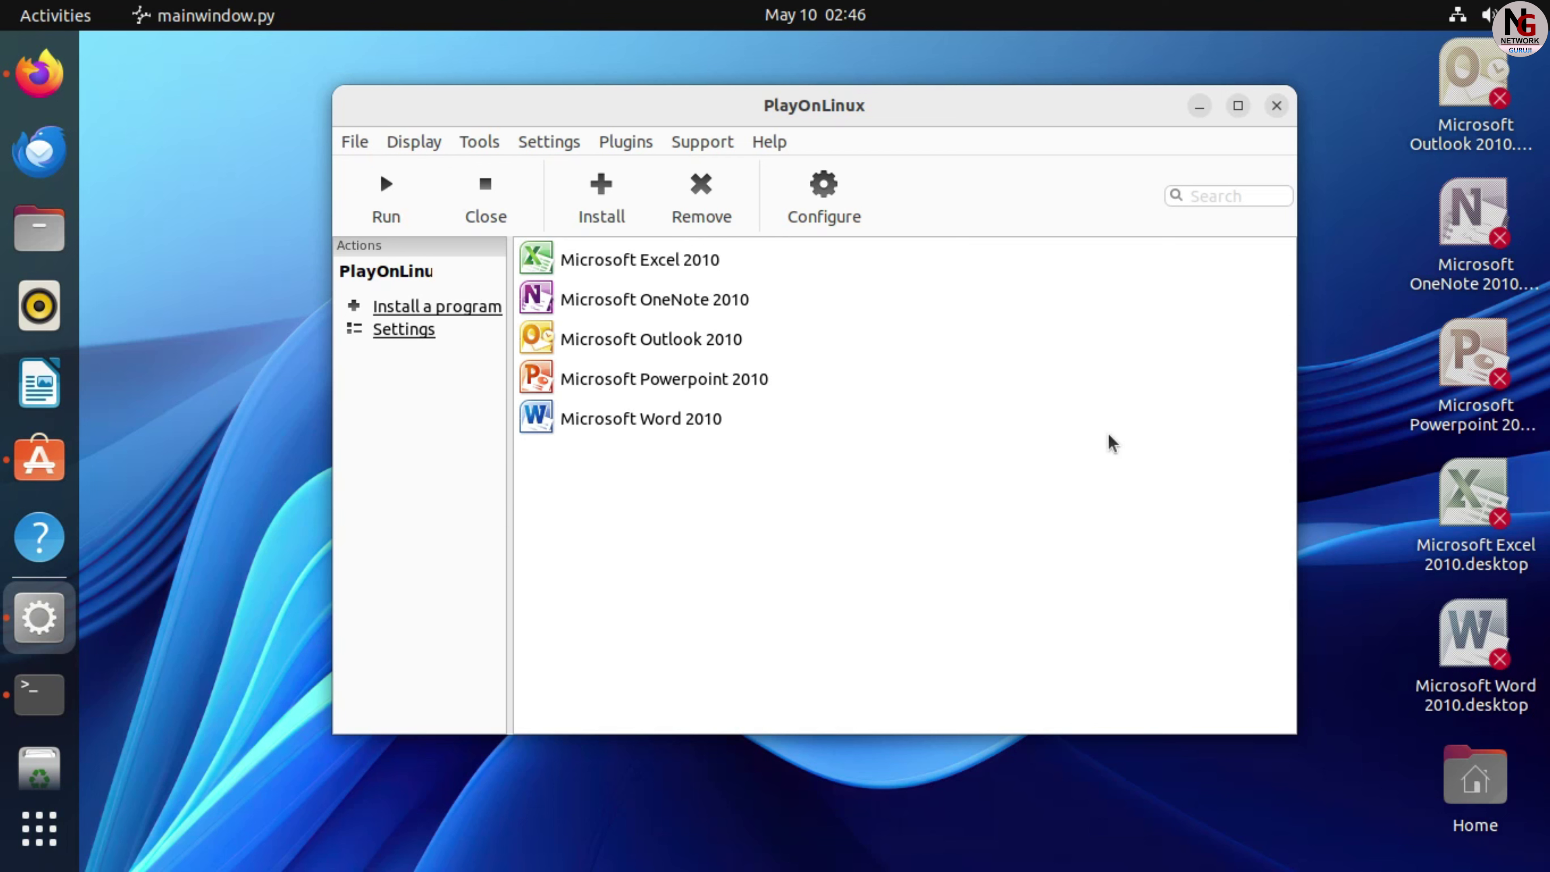
Show the desktop and allow launching for the Microsoft Word 2010 and Microsoft Excel 2010 shortcuts.
{"action": "key", "text": "super+d"}
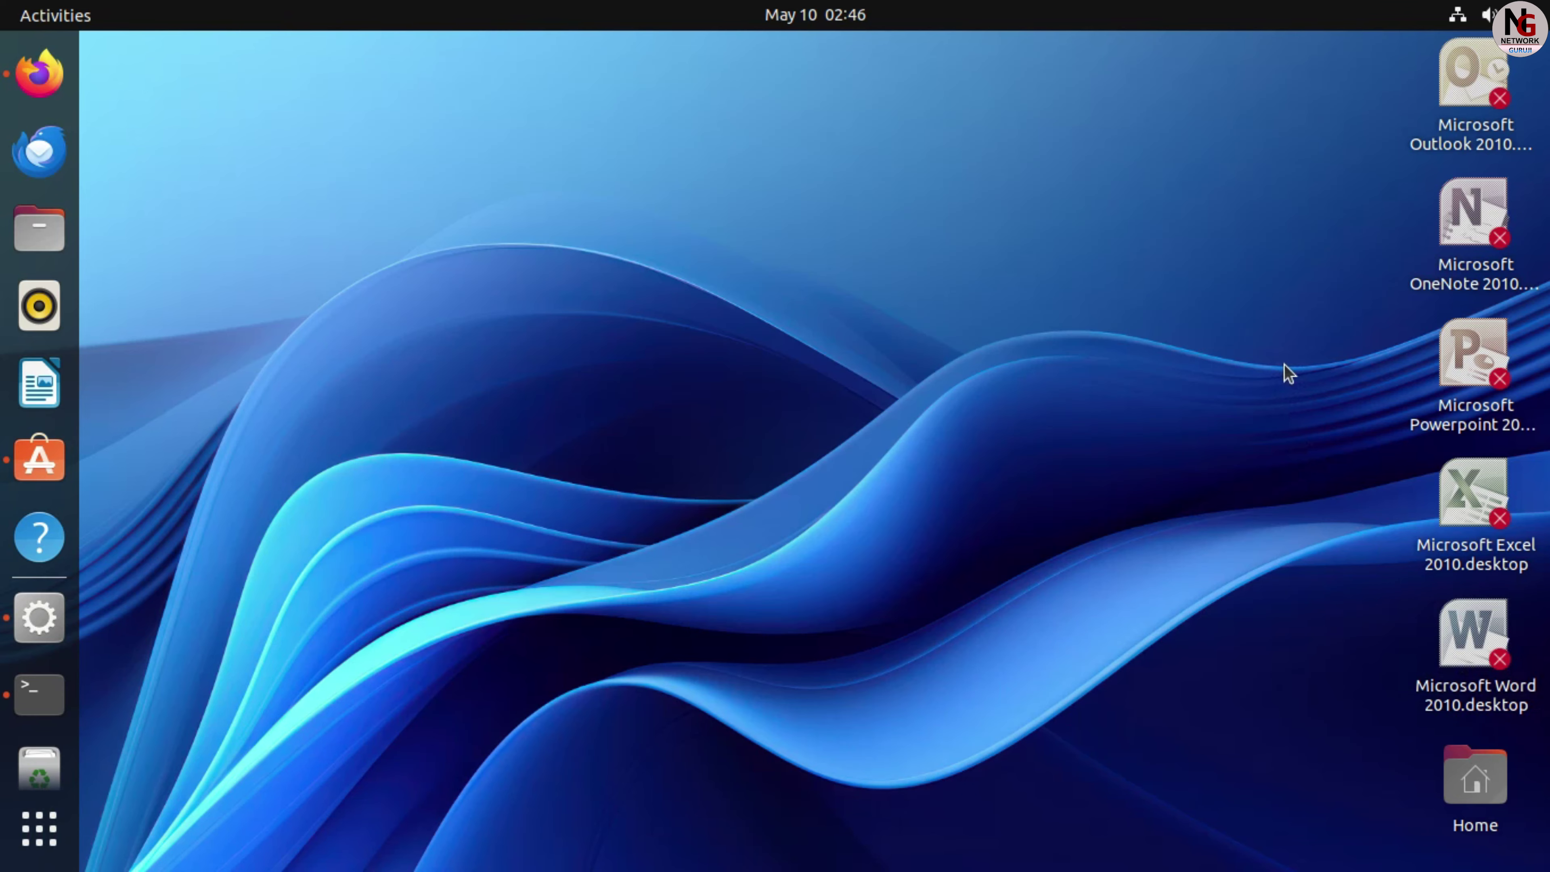
{"action": "right_click", "coordinate": [1473, 659]}
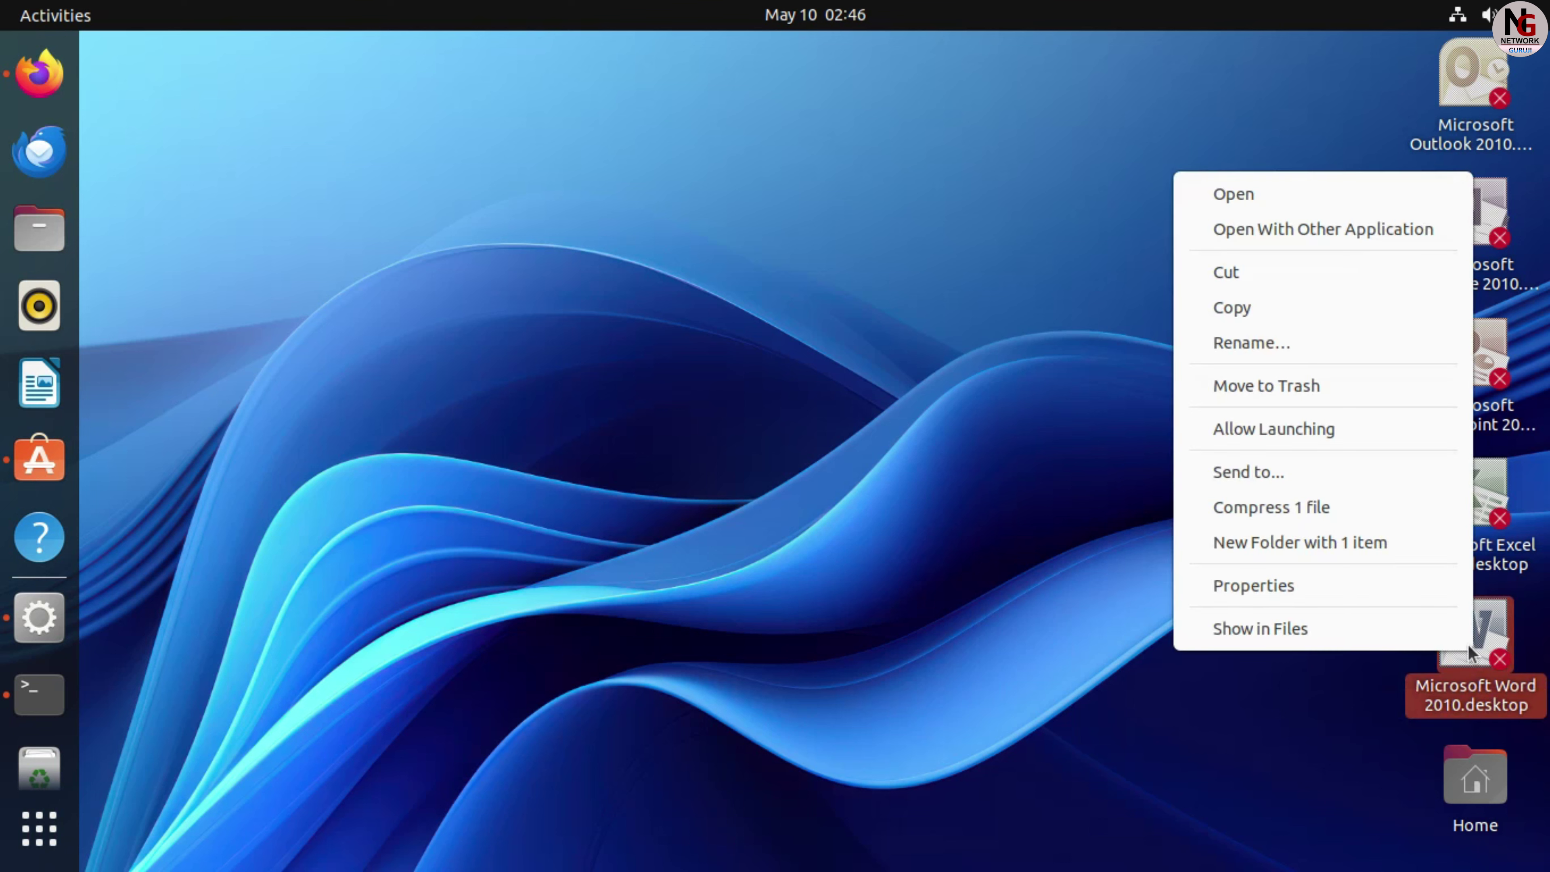
{"action": "left_click", "coordinate": [1317, 428]}
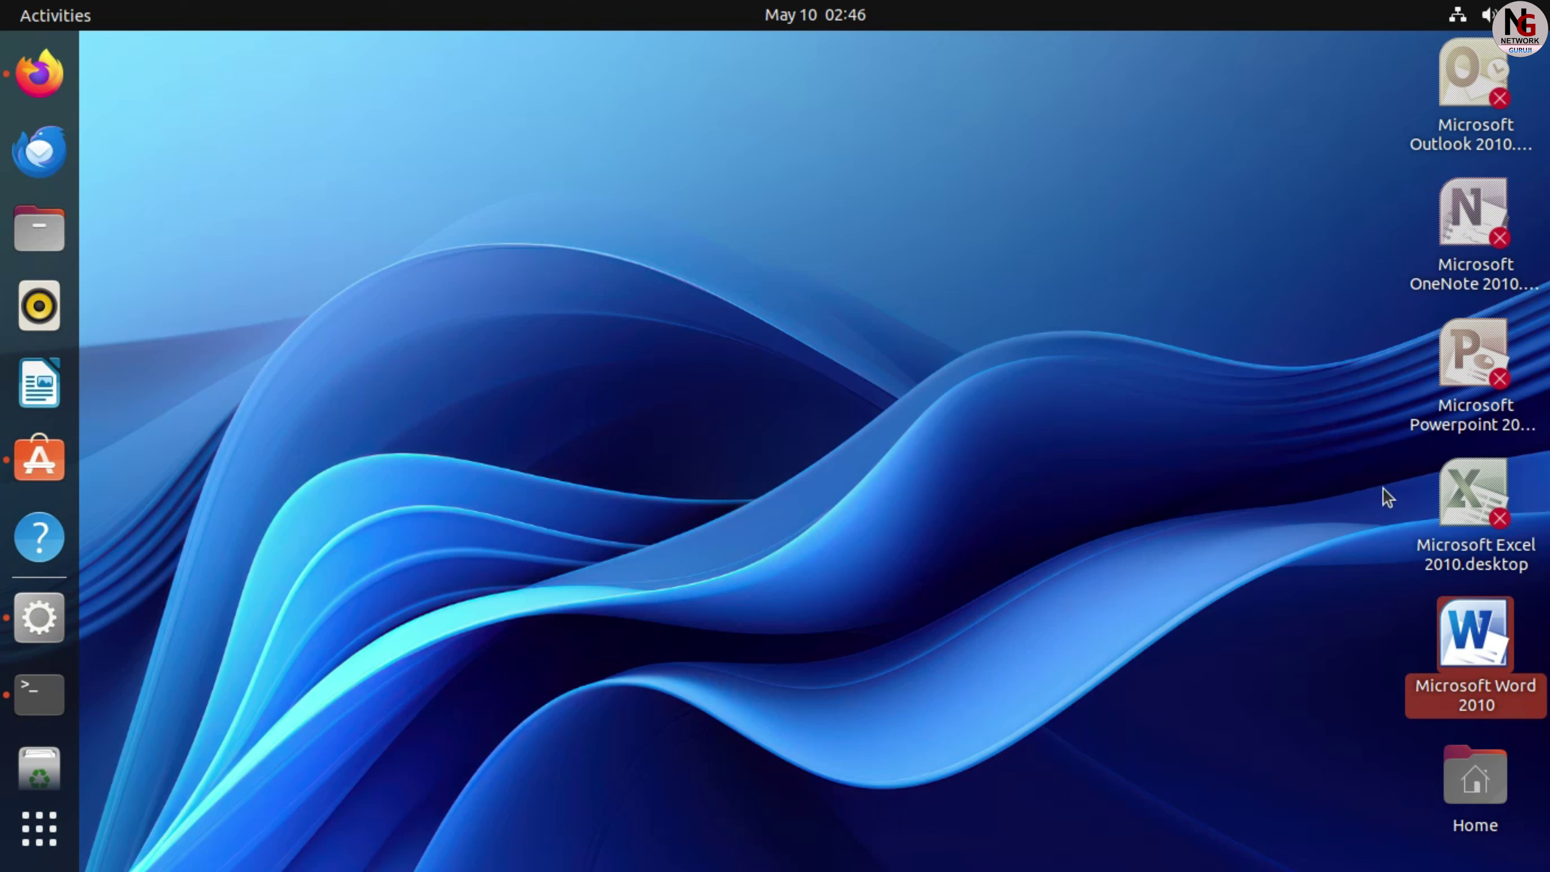
{"action": "right_click", "coordinate": [1453, 503]}
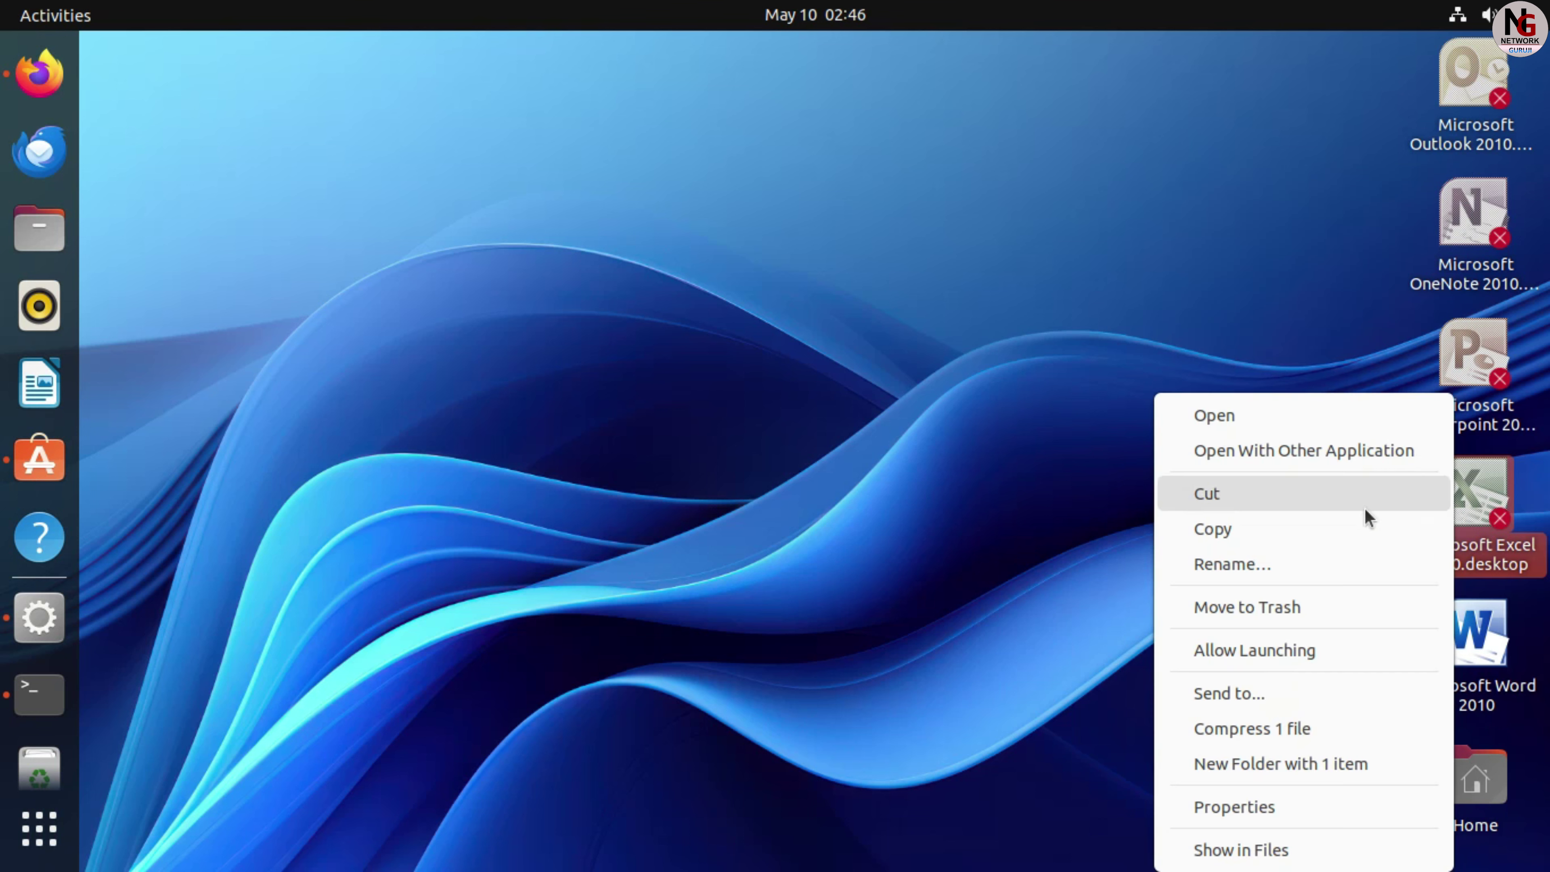
{"action": "left_click", "coordinate": [1261, 649]}
{"action": "left_click_drag", "start_coordinate": [1372, 96], "coordinate": [1465, 411]}
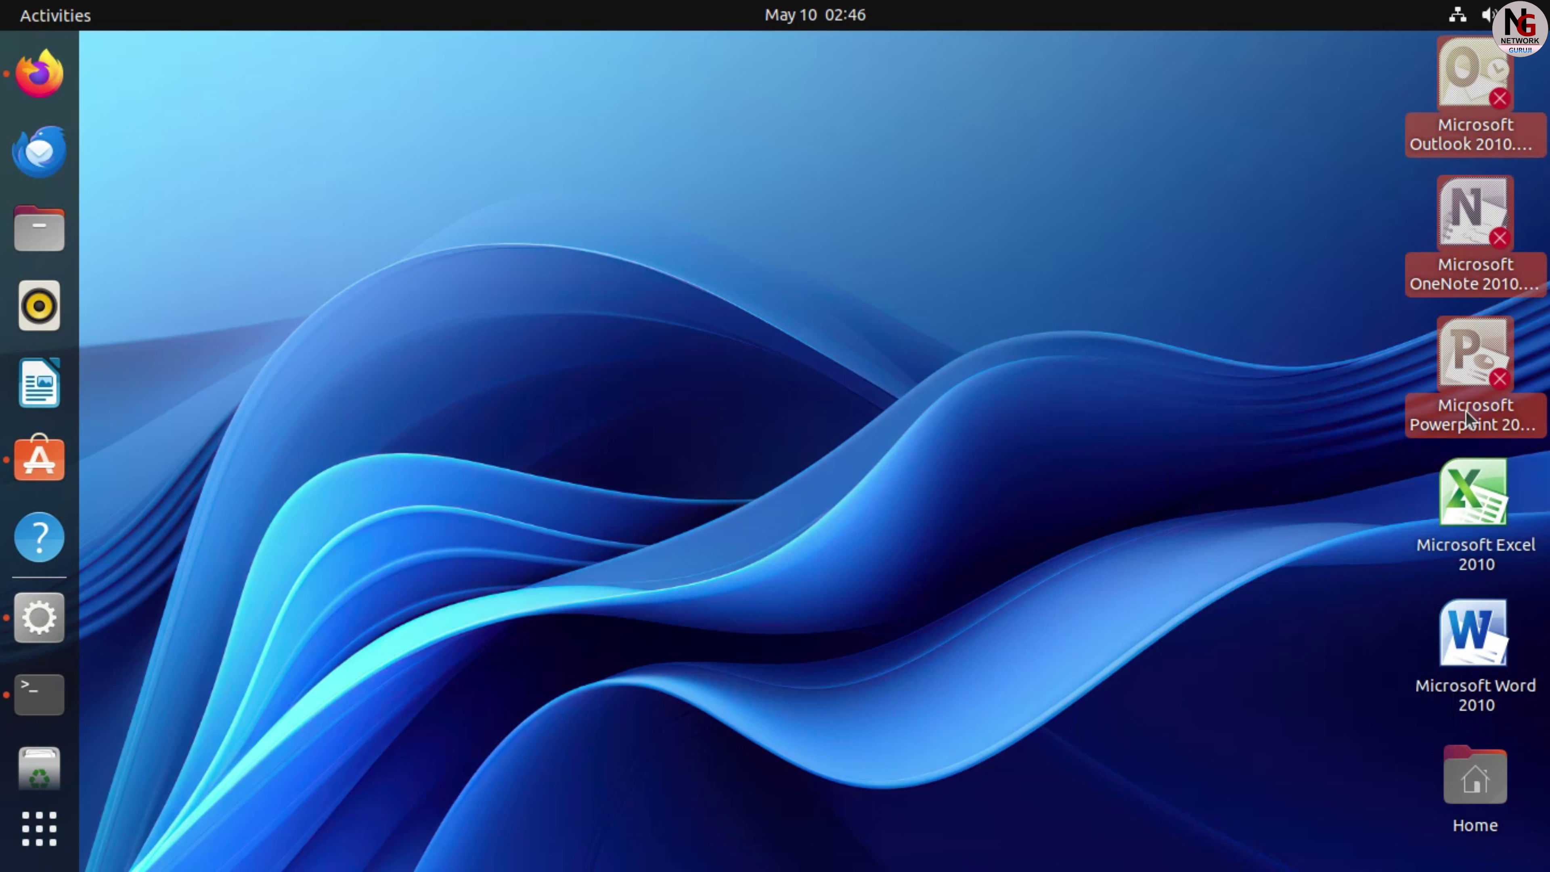
{"action": "right_click", "coordinate": [1465, 411]}
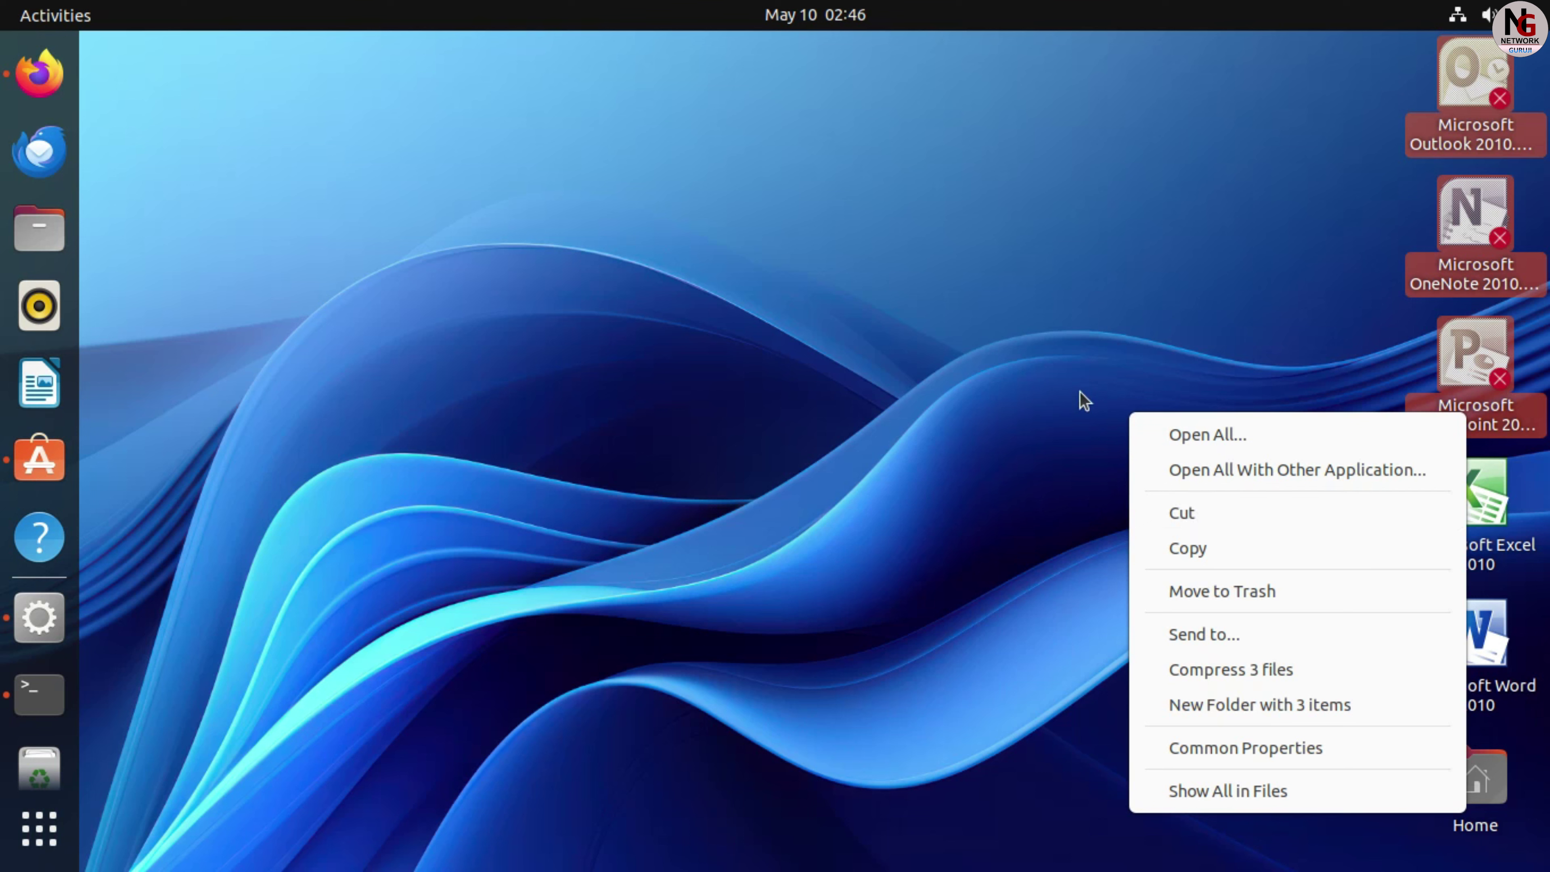
{"action": "left_click", "coordinate": [1076, 629]}
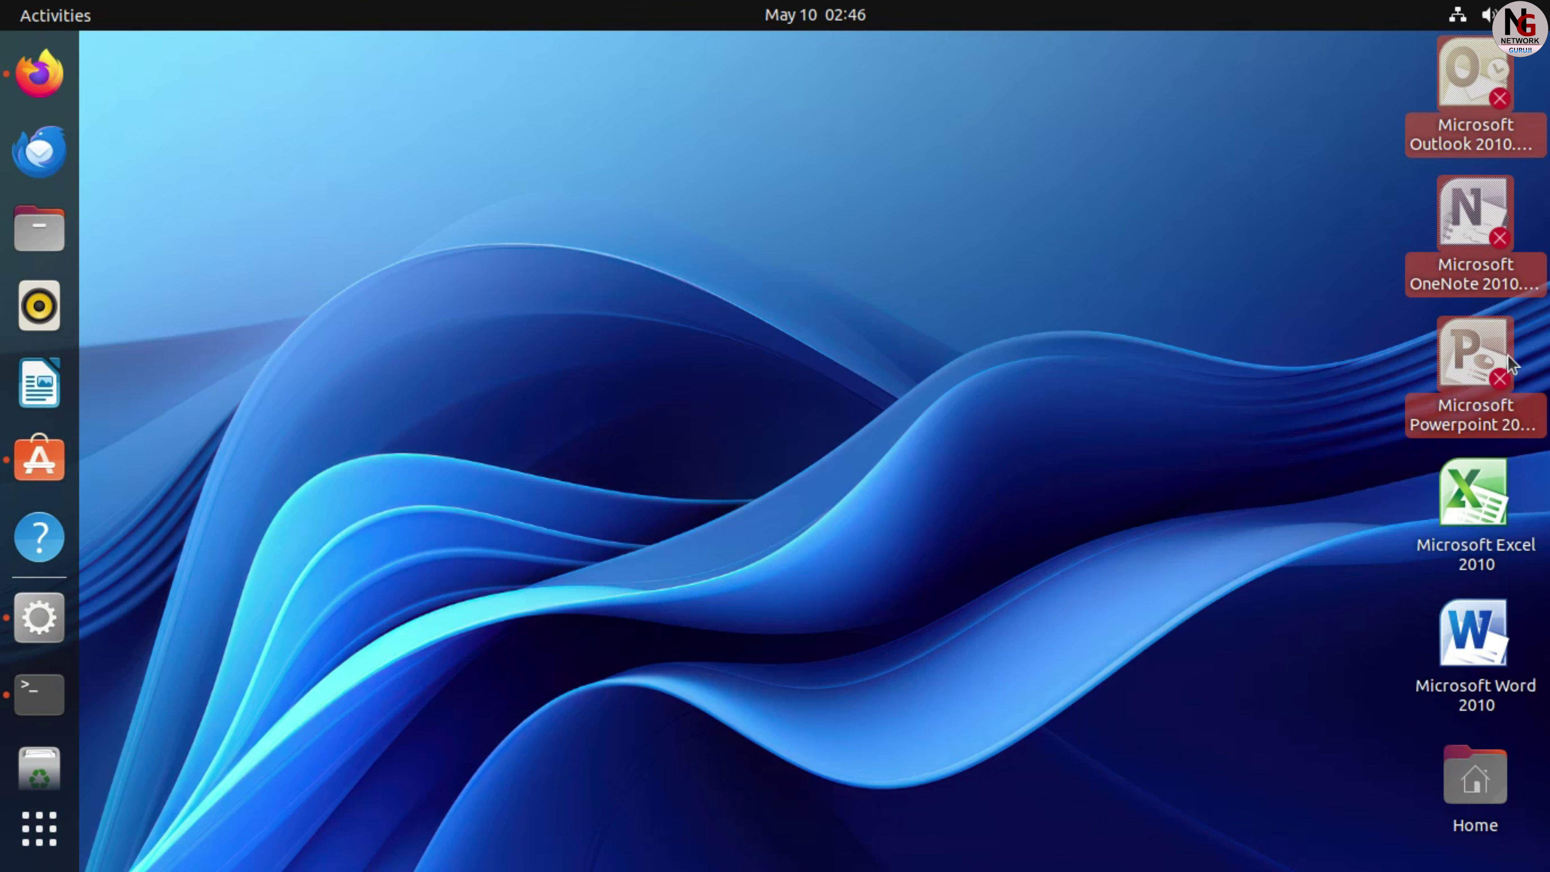
{"action": "left_click", "coordinate": [1318, 371]}
Allow launching for the Microsoft Powerpoint 2010, Microsoft OneNote 2010 and Microsoft Outlook 2010 desktop shortcuts.
{"action": "right_click", "coordinate": [1452, 387]}
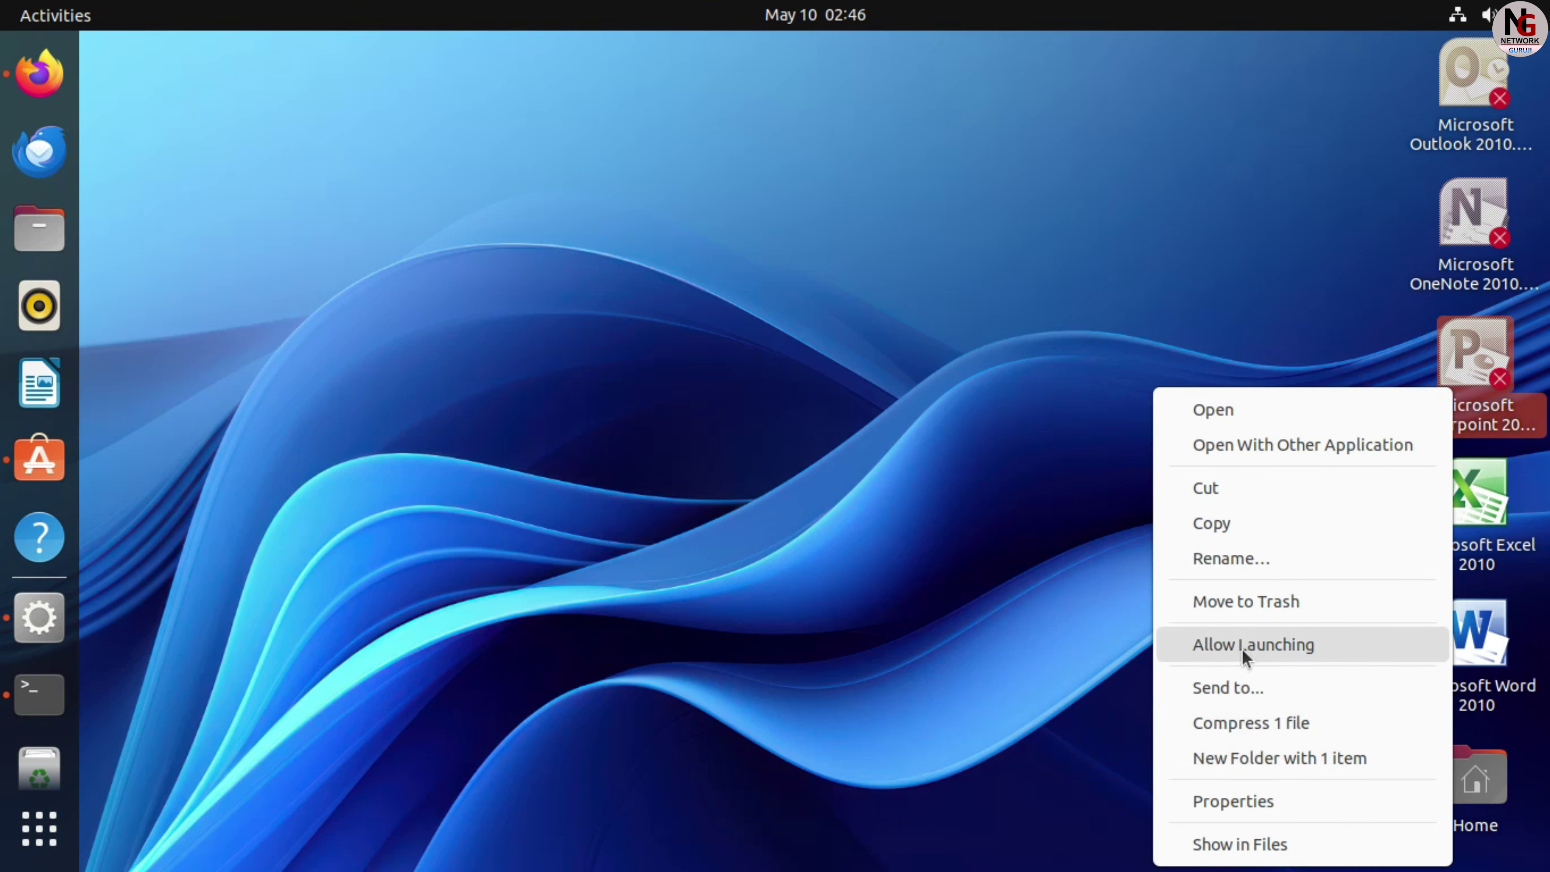
{"action": "left_click", "coordinate": [1242, 650]}
{"action": "left_click", "coordinate": [1472, 226]}
{"action": "right_click", "coordinate": [1446, 257]}
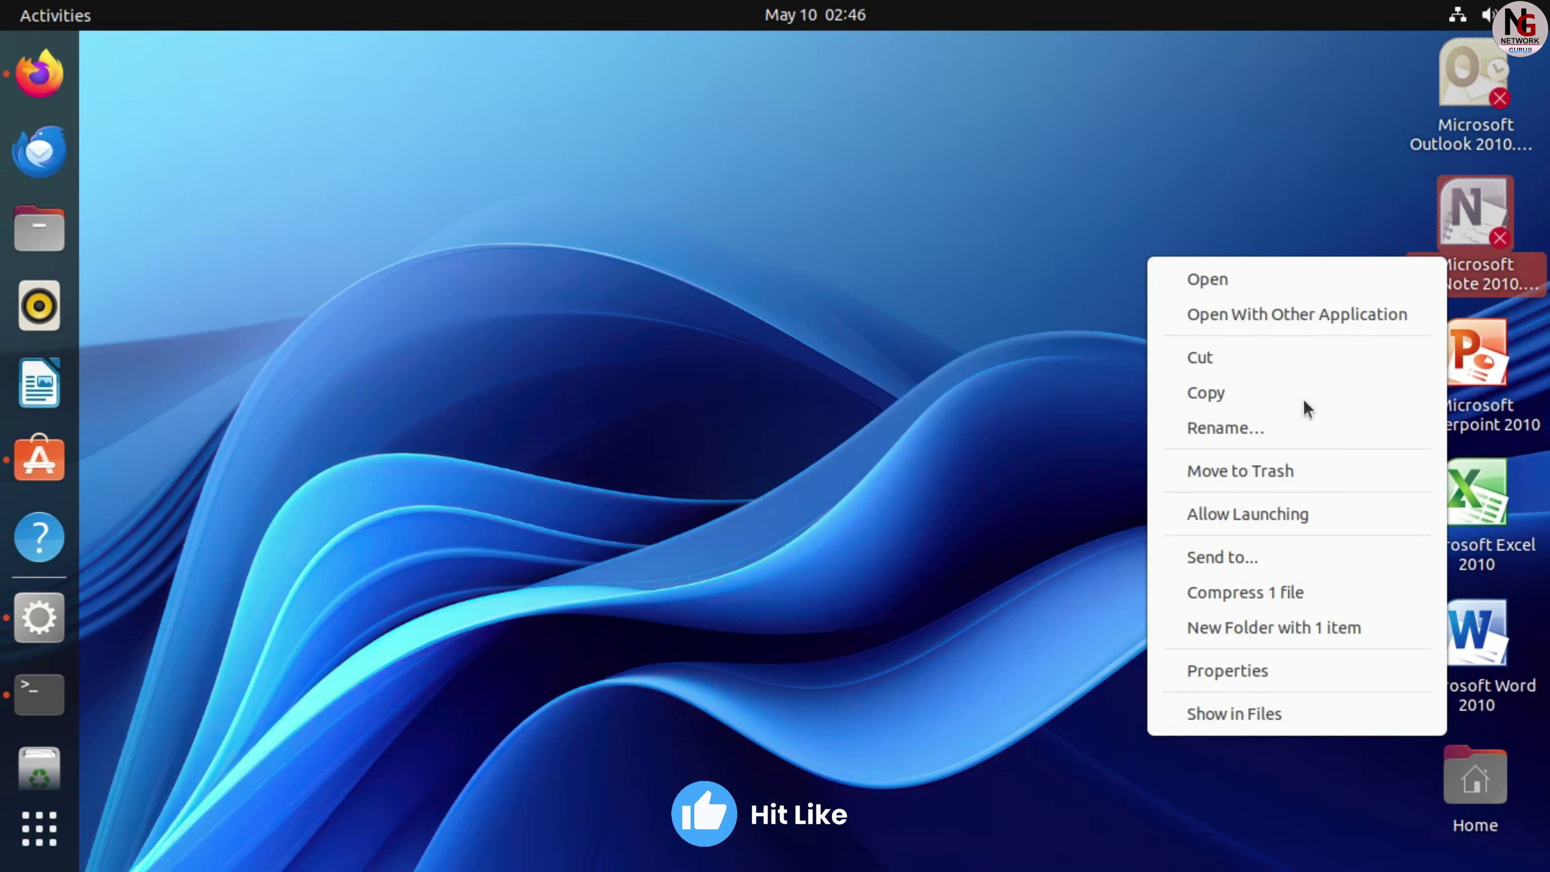
{"action": "left_click", "coordinate": [1264, 513]}
{"action": "right_click", "coordinate": [1462, 130]}
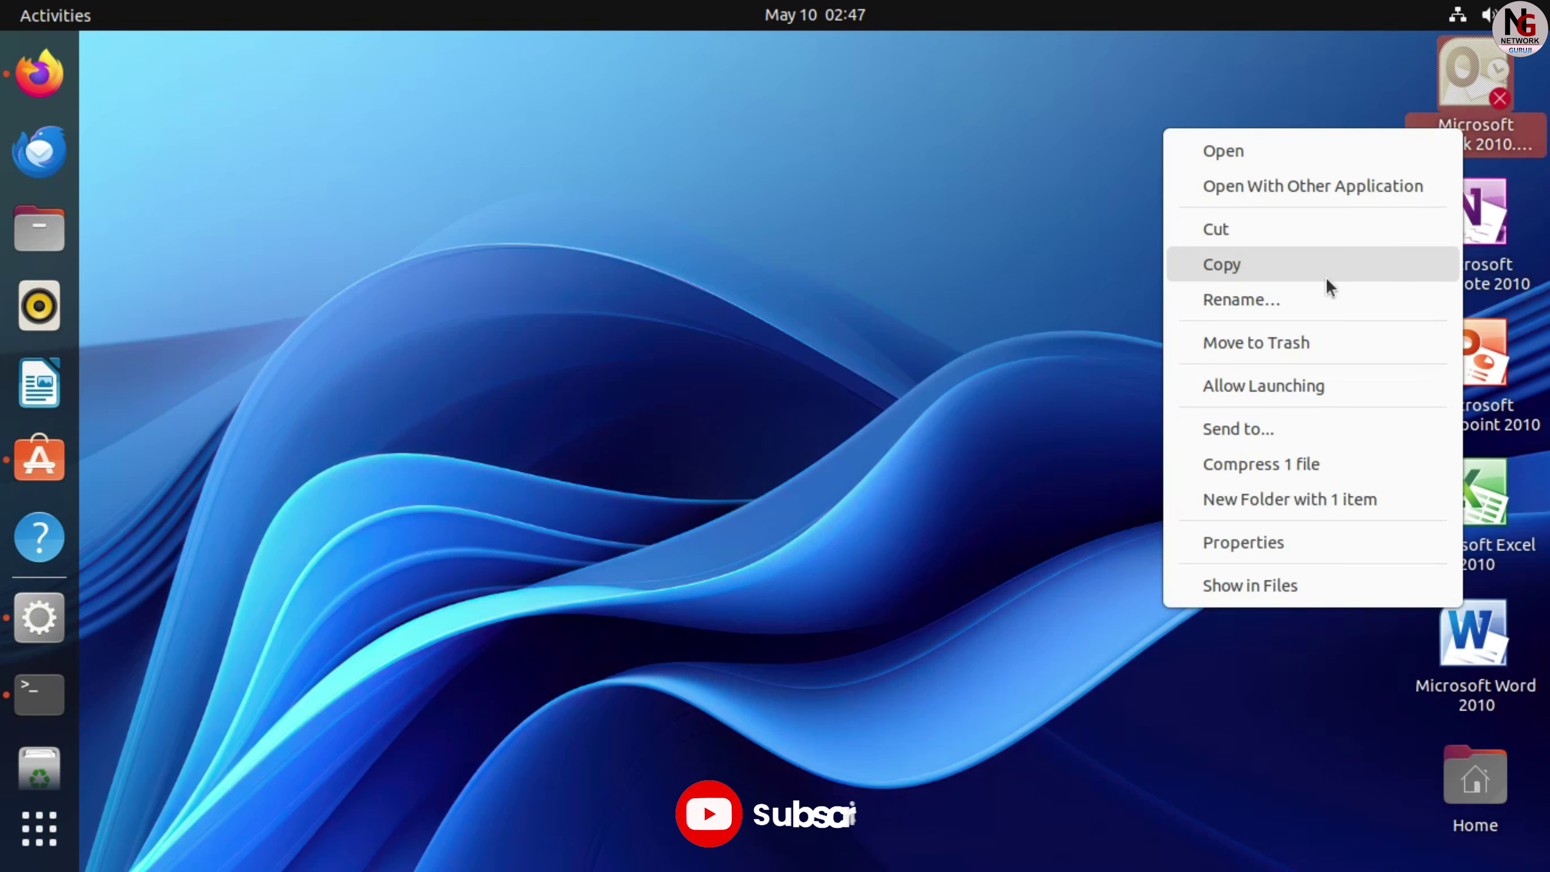
{"action": "left_click", "coordinate": [1267, 392]}
{"action": "left_click", "coordinate": [1308, 174]}
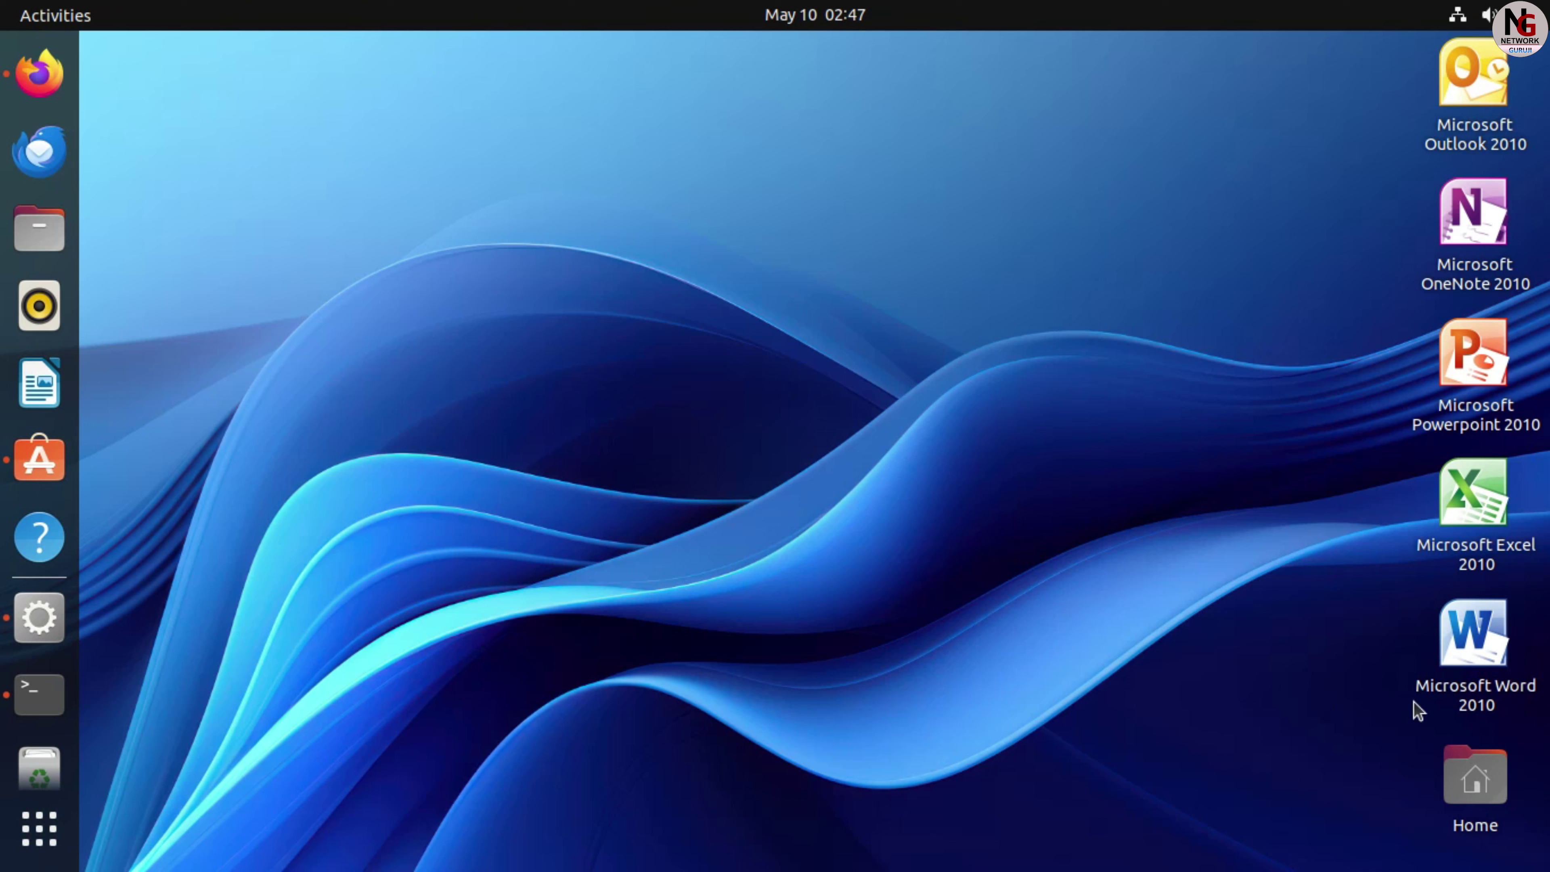
Launch Microsoft Word 2010, accepting the prefilled user name and initials, and get past the Setup.exe error by waiting for Wine.
{"action": "left_click", "coordinate": [1458, 687]}
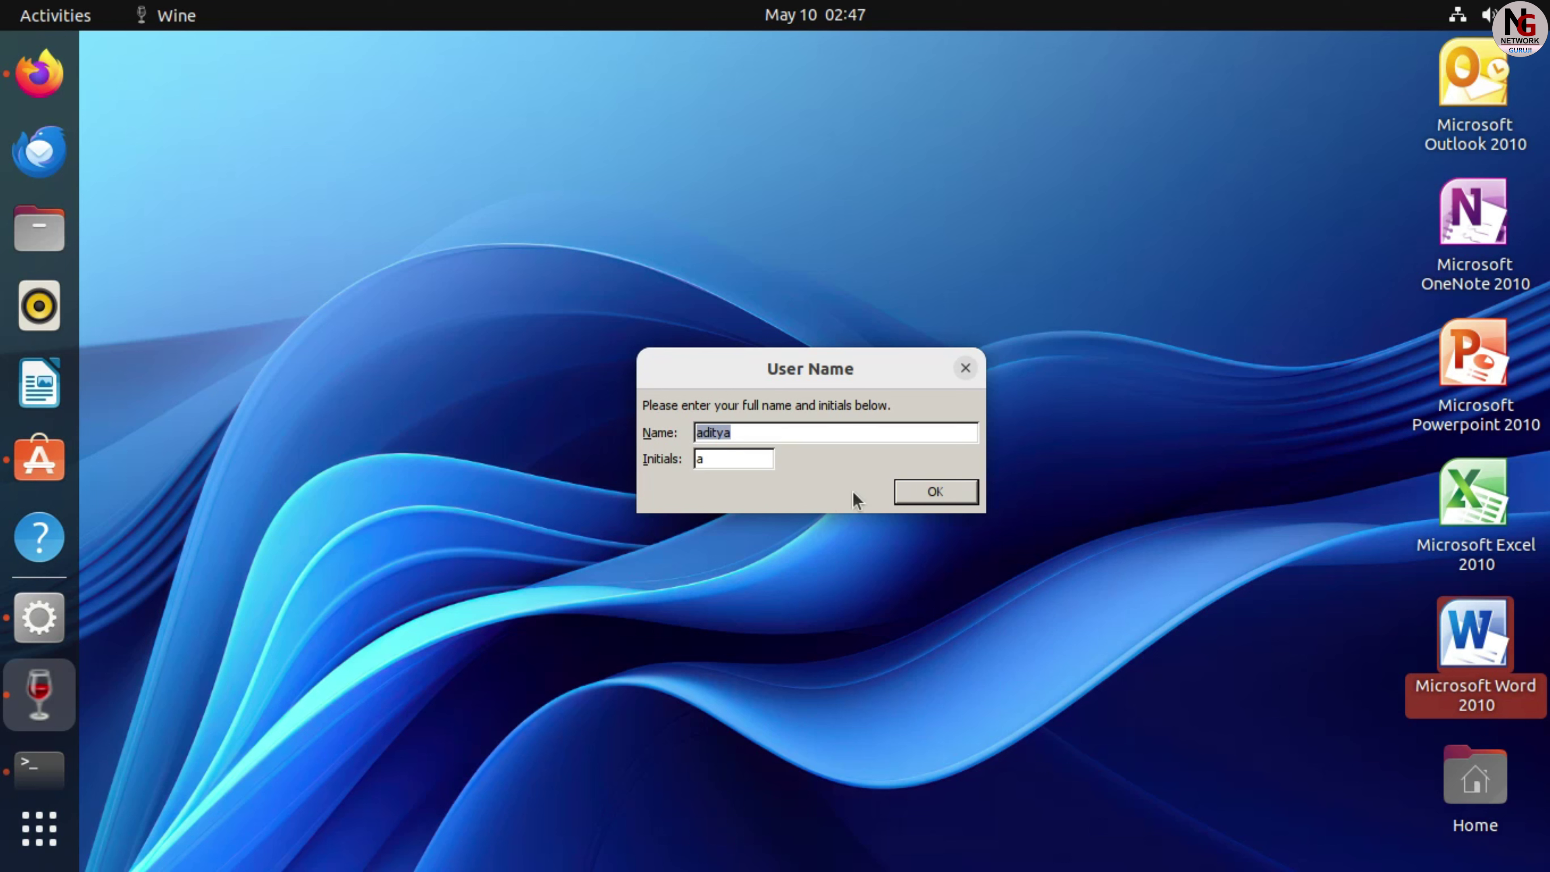
{"action": "left_click", "coordinate": [932, 492]}
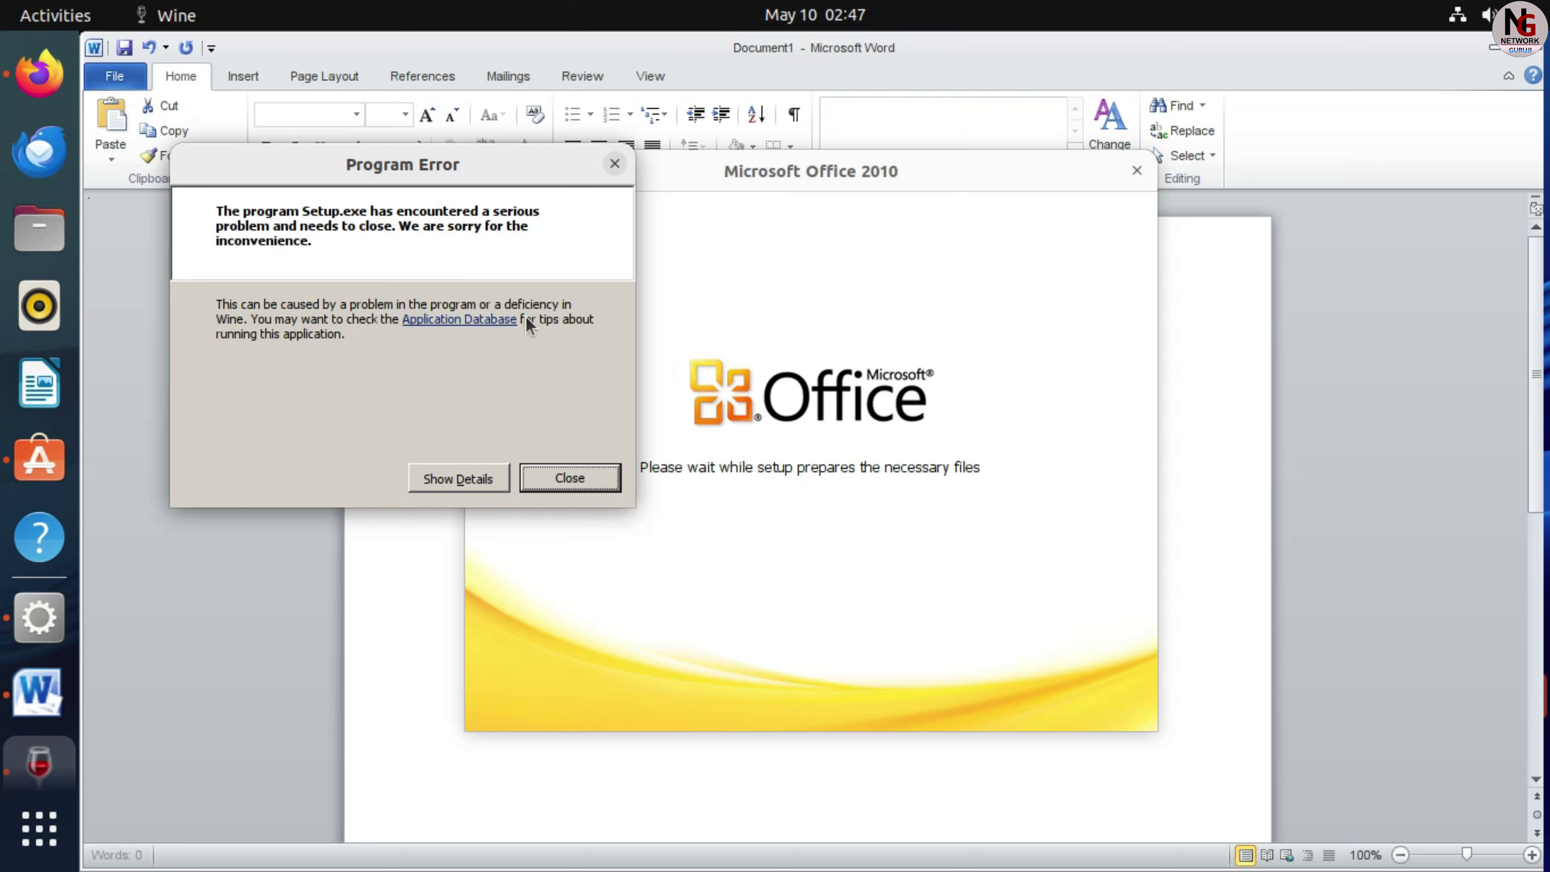
{"action": "left_click", "coordinate": [572, 482]}
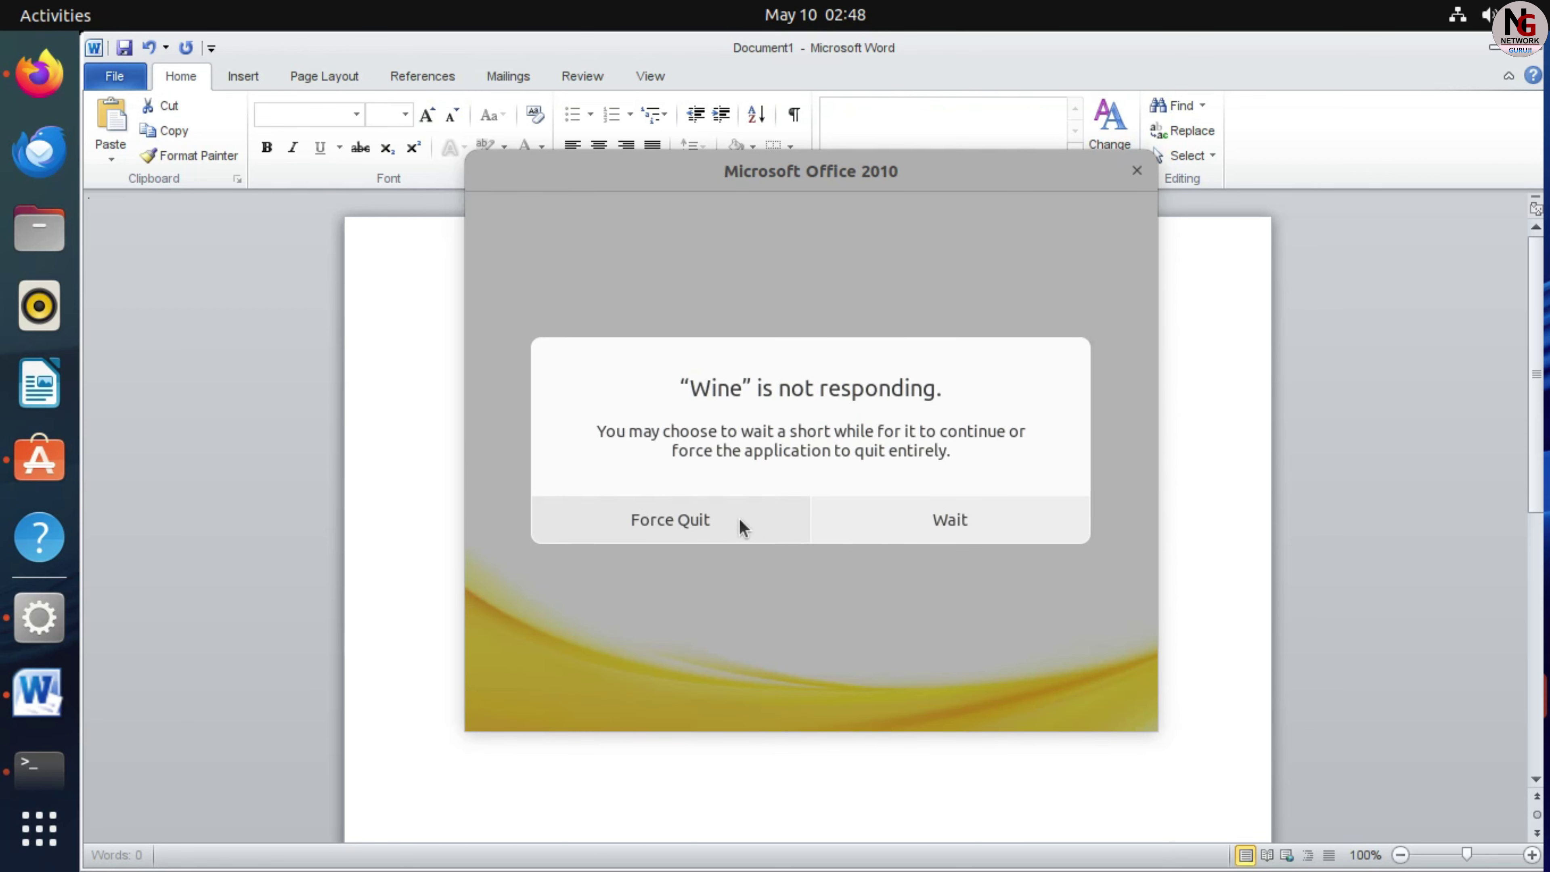
{"action": "left_click", "coordinate": [961, 524]}
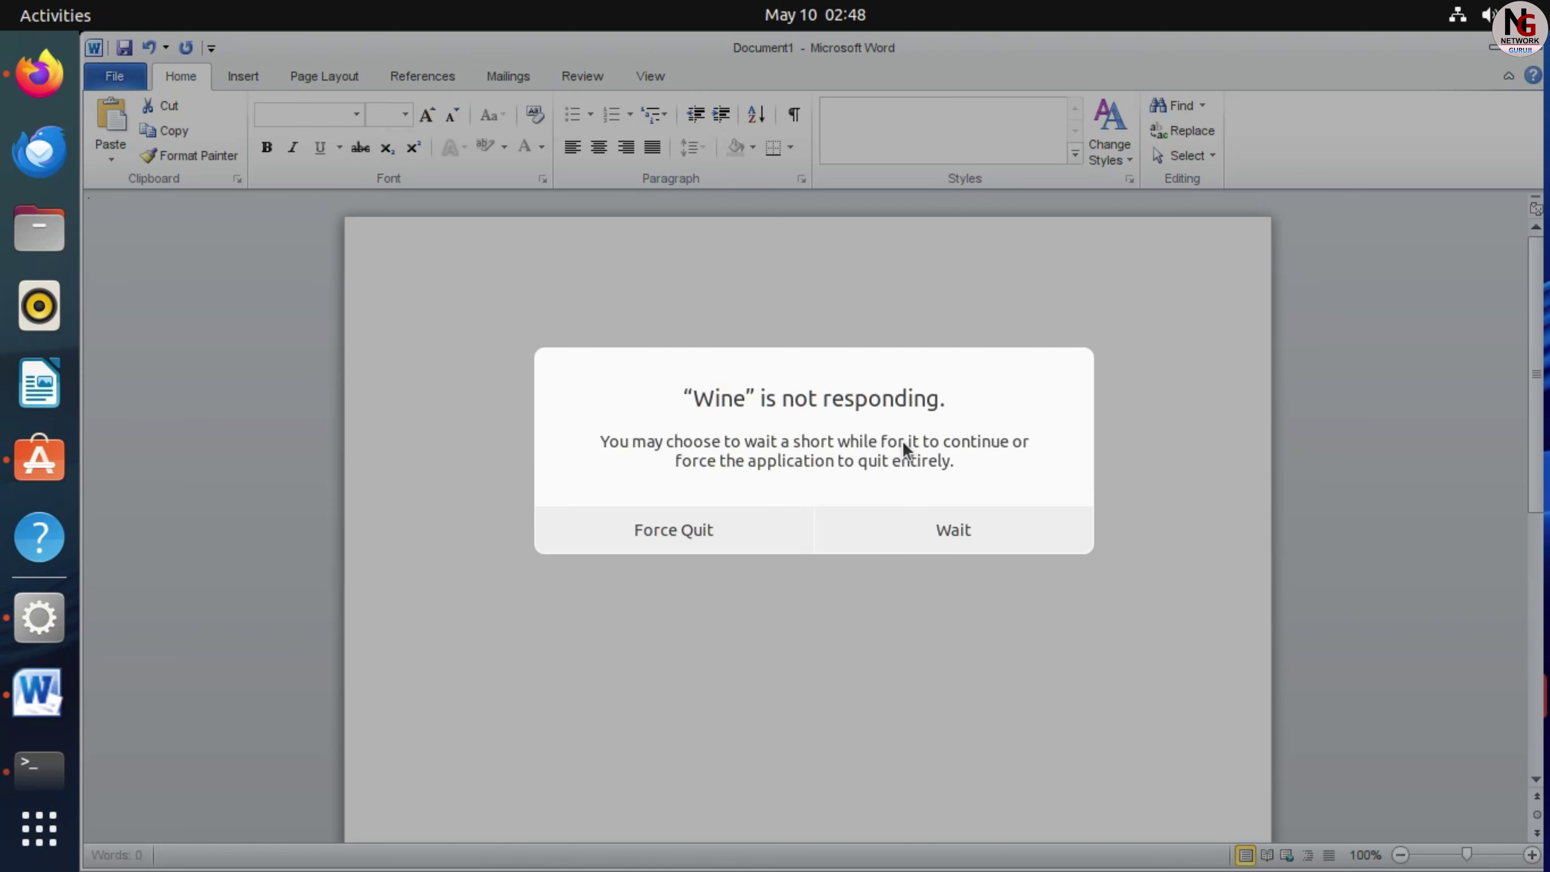
{"action": "left_click", "coordinate": [954, 532]}
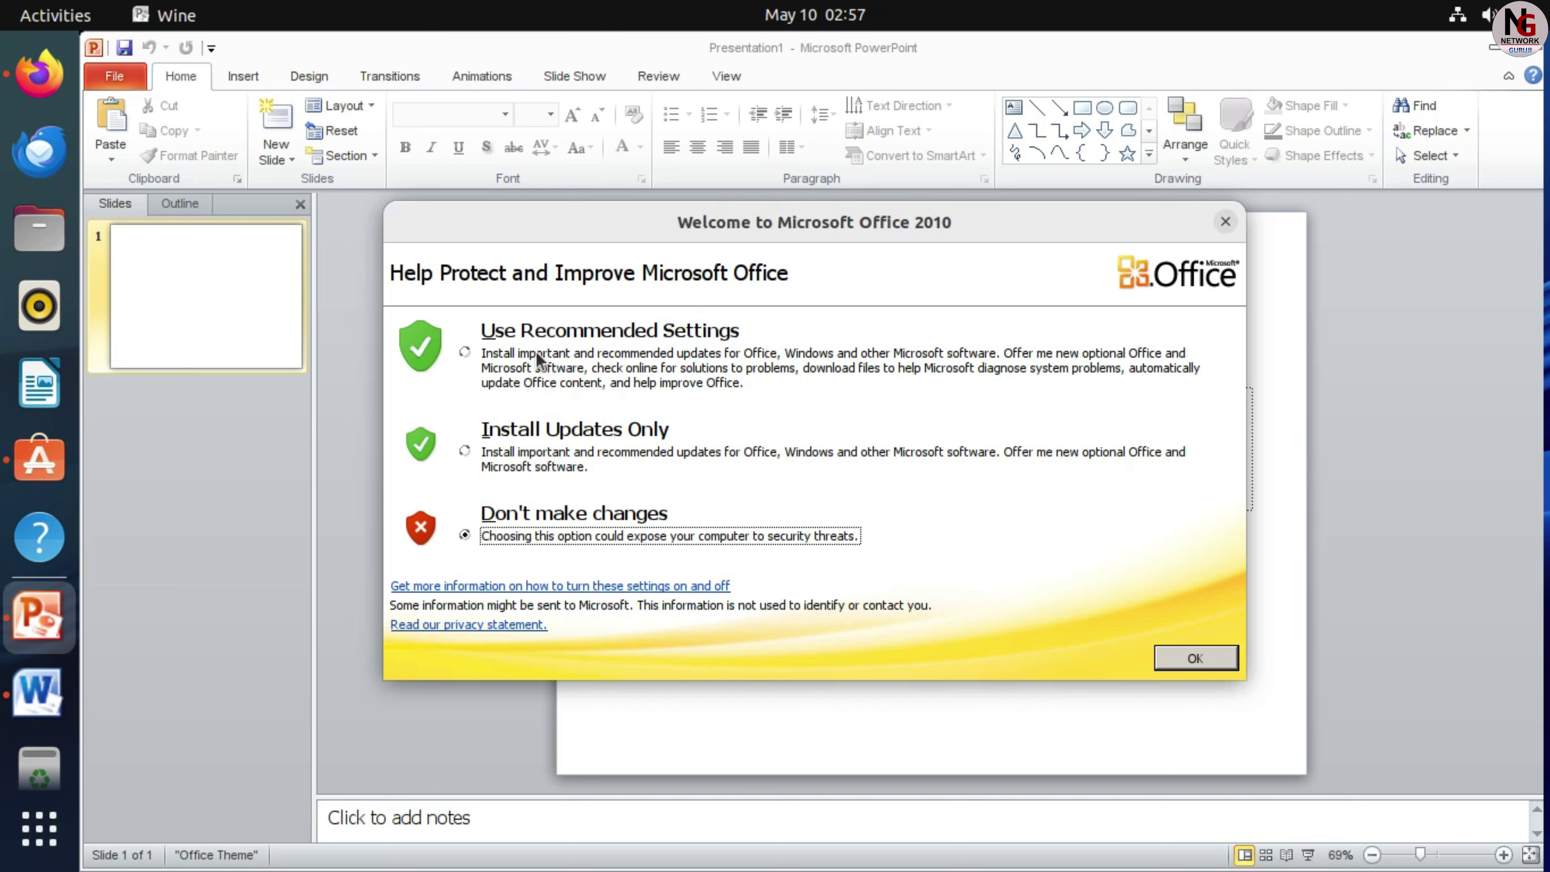
Choose Use Recommended Settings in PowerPoint's Welcome to Microsoft Office 2010 dialog and confirm it.
{"action": "left_click", "coordinate": [466, 354]}
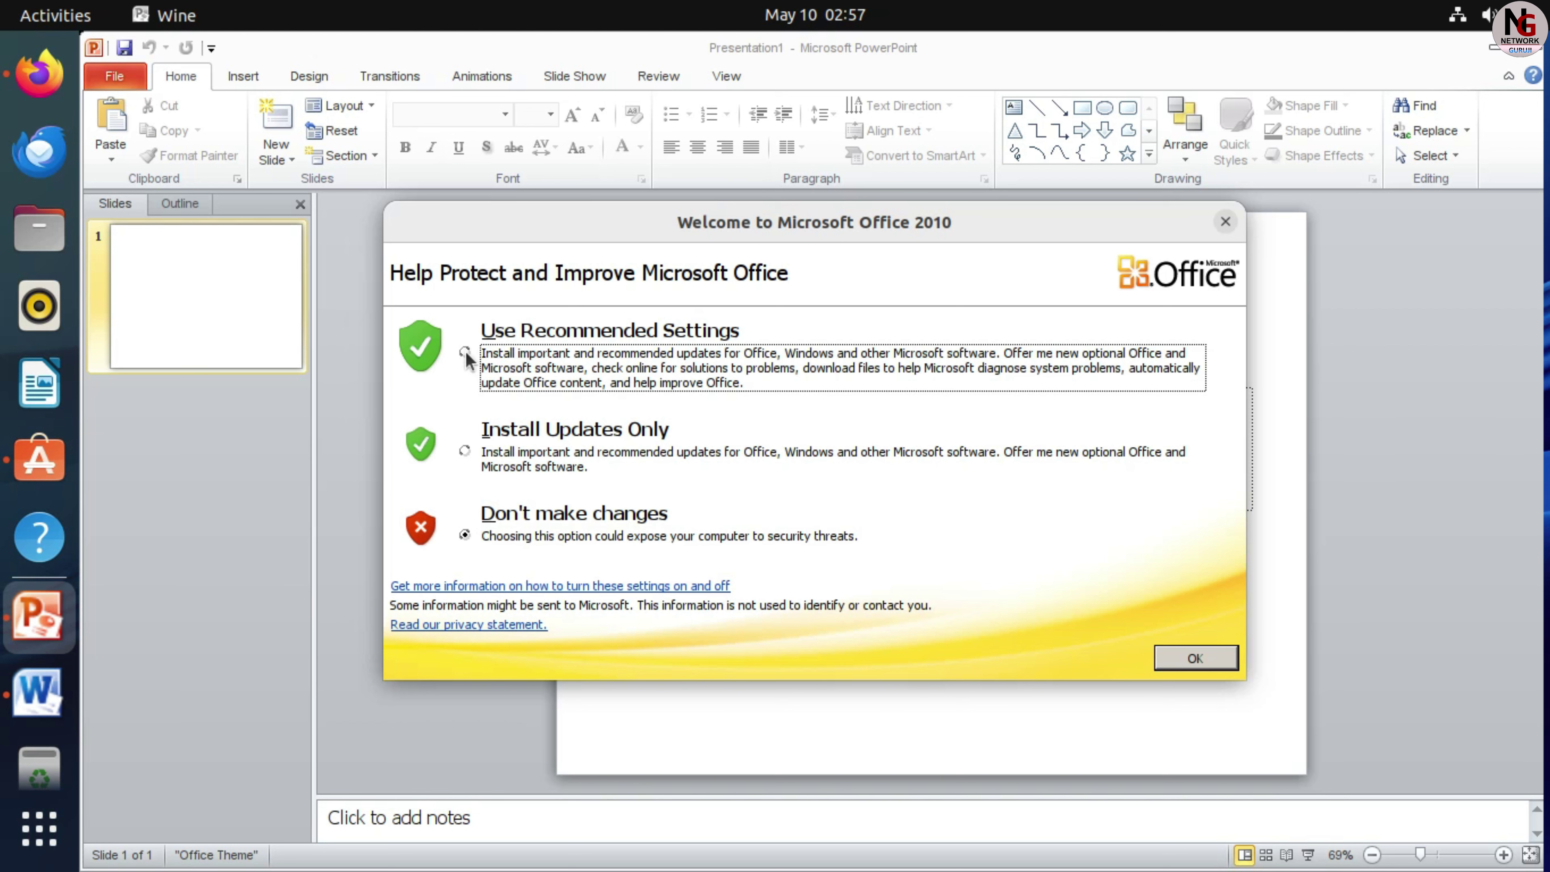
{"action": "left_click", "coordinate": [1194, 657]}
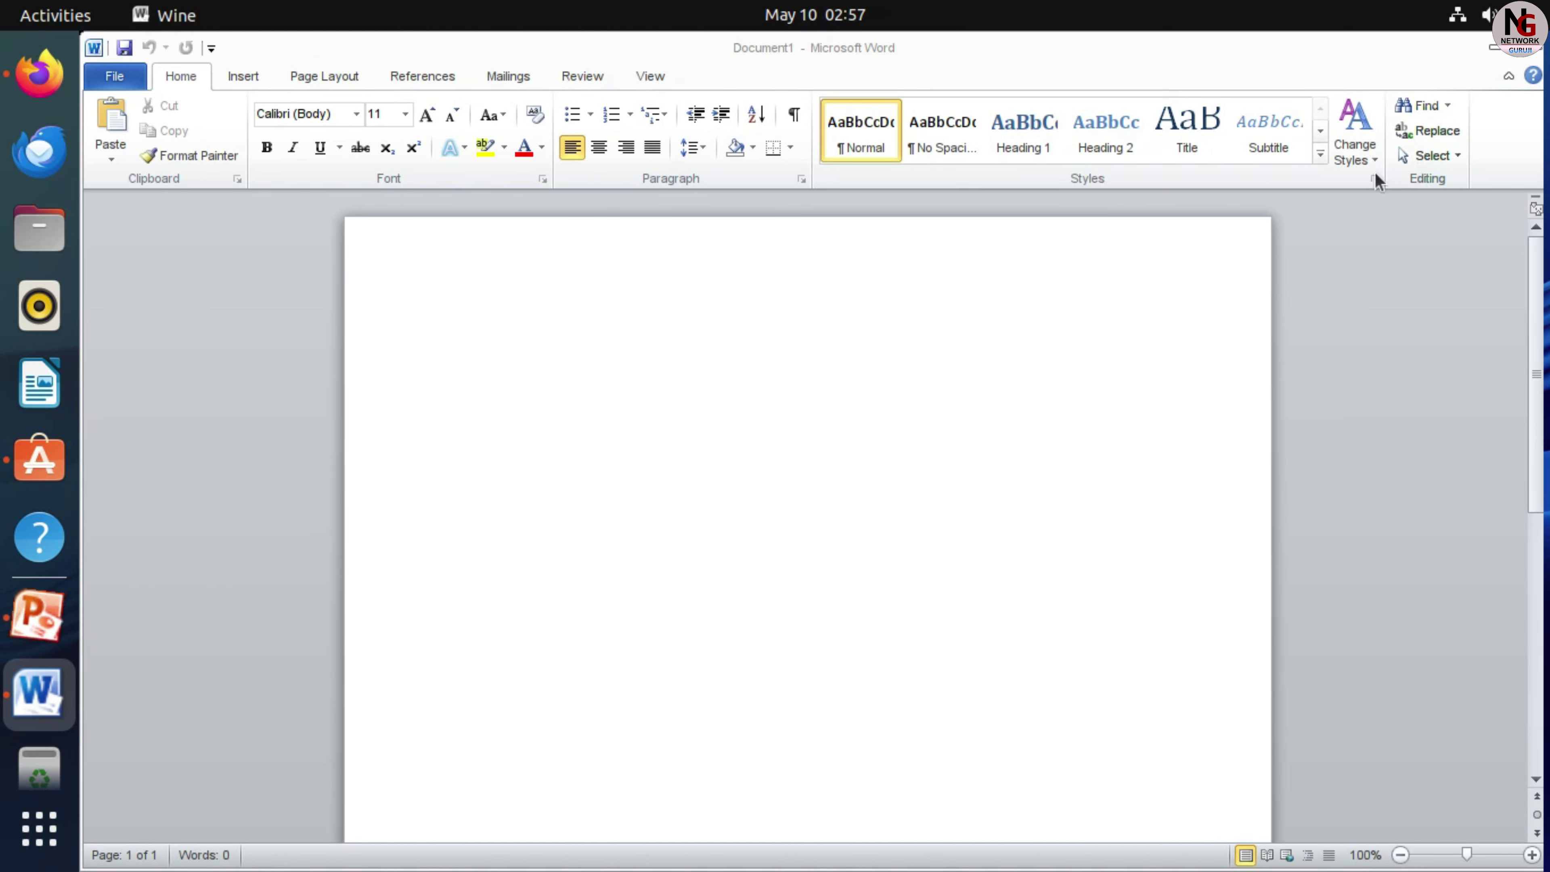
Examine Word's insert, page layout, references, mailings, review and view commands, and return to the home commands.
{"action": "left_click", "coordinate": [243, 76]}
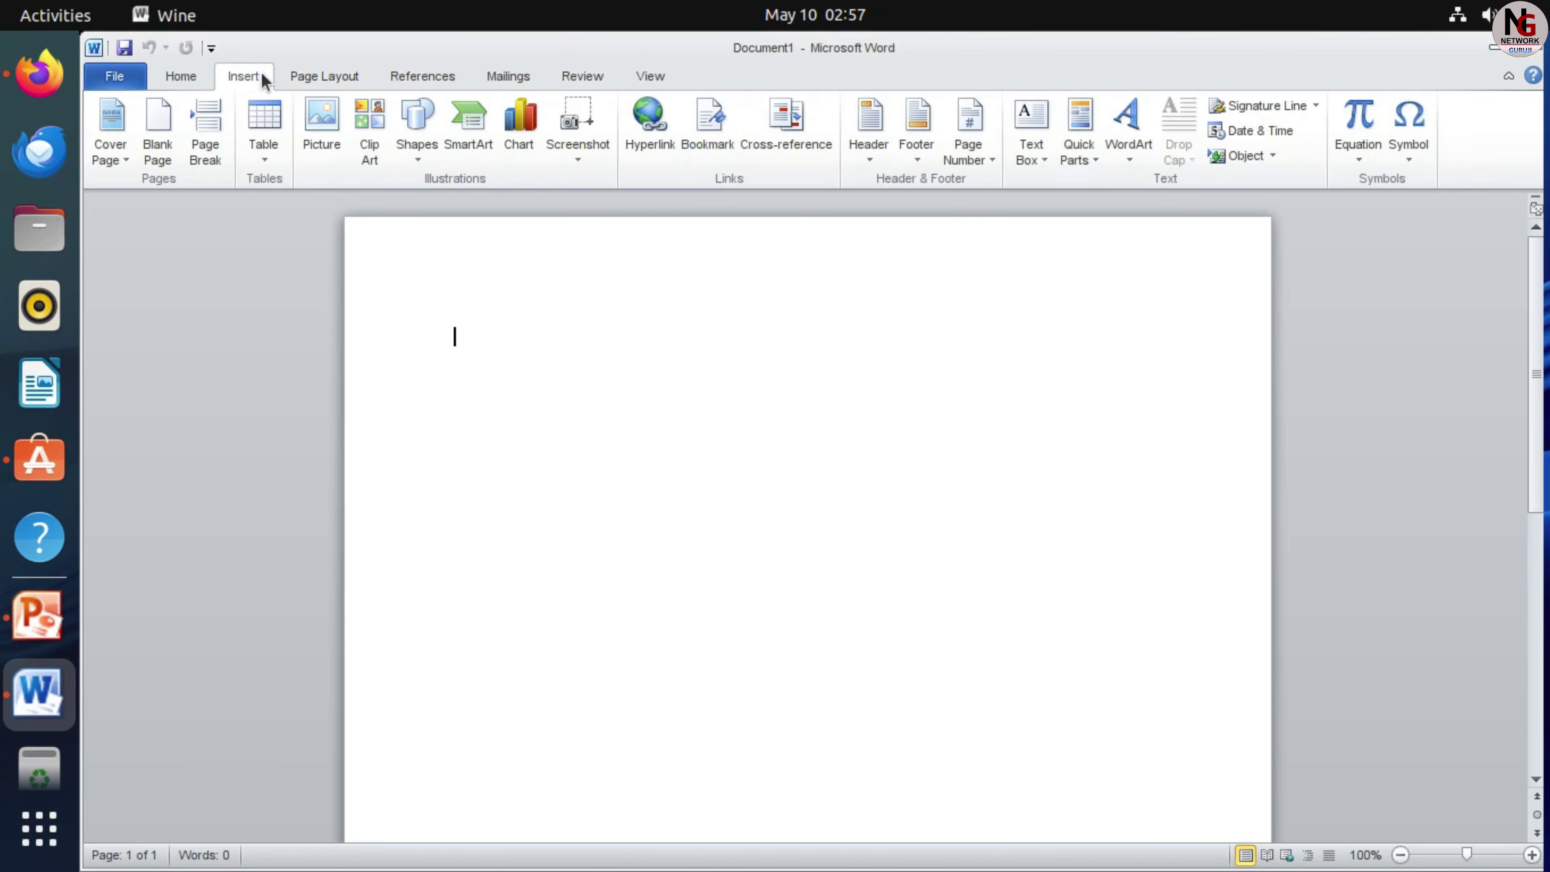
{"action": "left_click", "coordinate": [303, 75]}
{"action": "left_click", "coordinate": [411, 74]}
{"action": "left_click", "coordinate": [515, 75]}
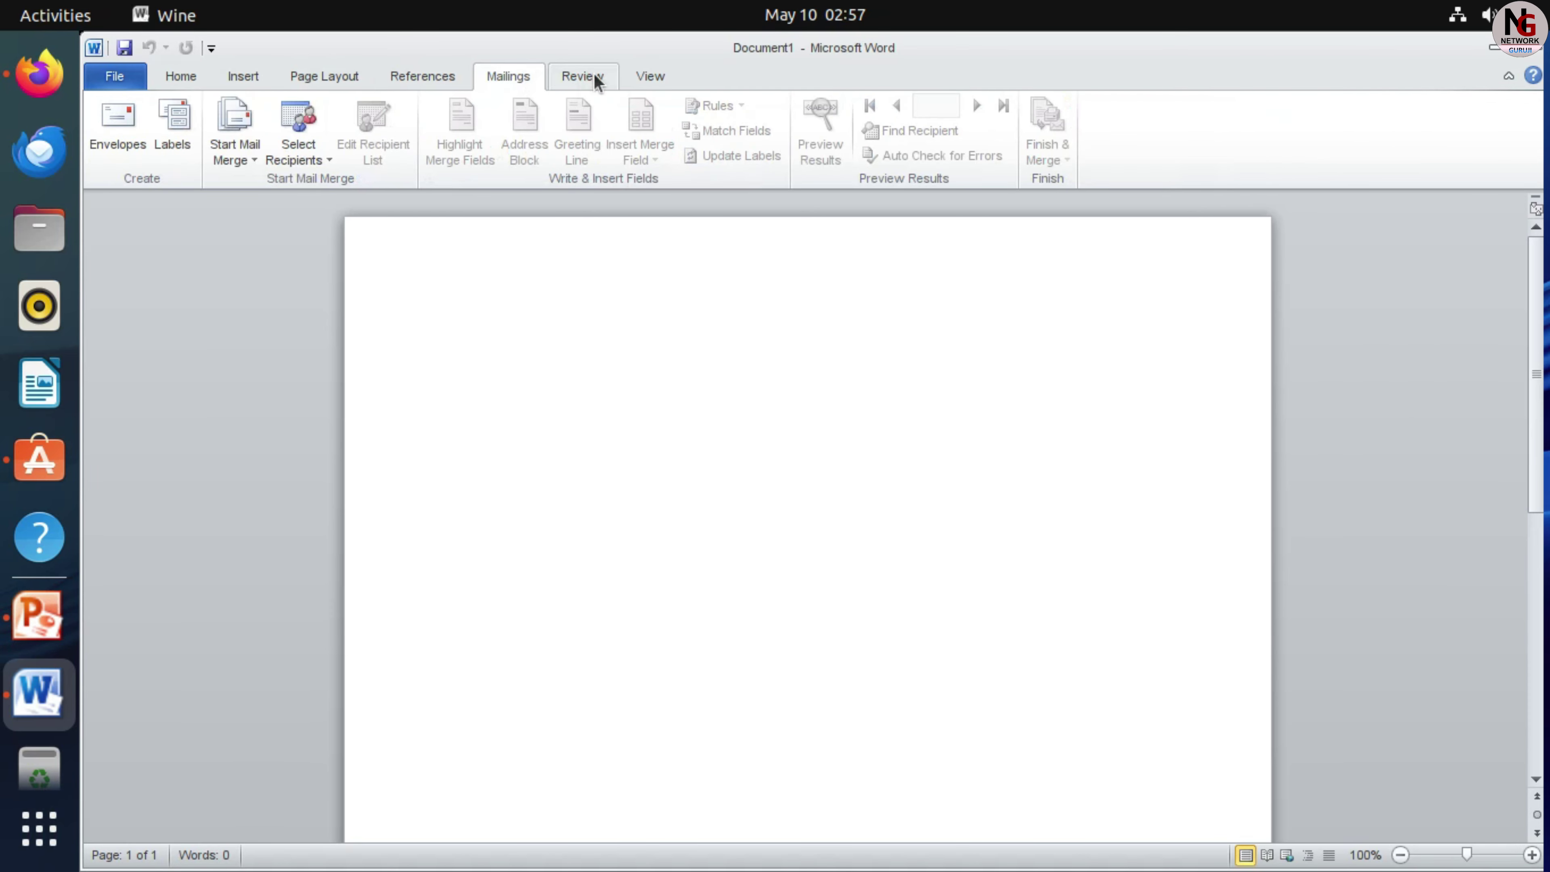
{"action": "left_click", "coordinate": [595, 77]}
{"action": "left_click", "coordinate": [645, 76]}
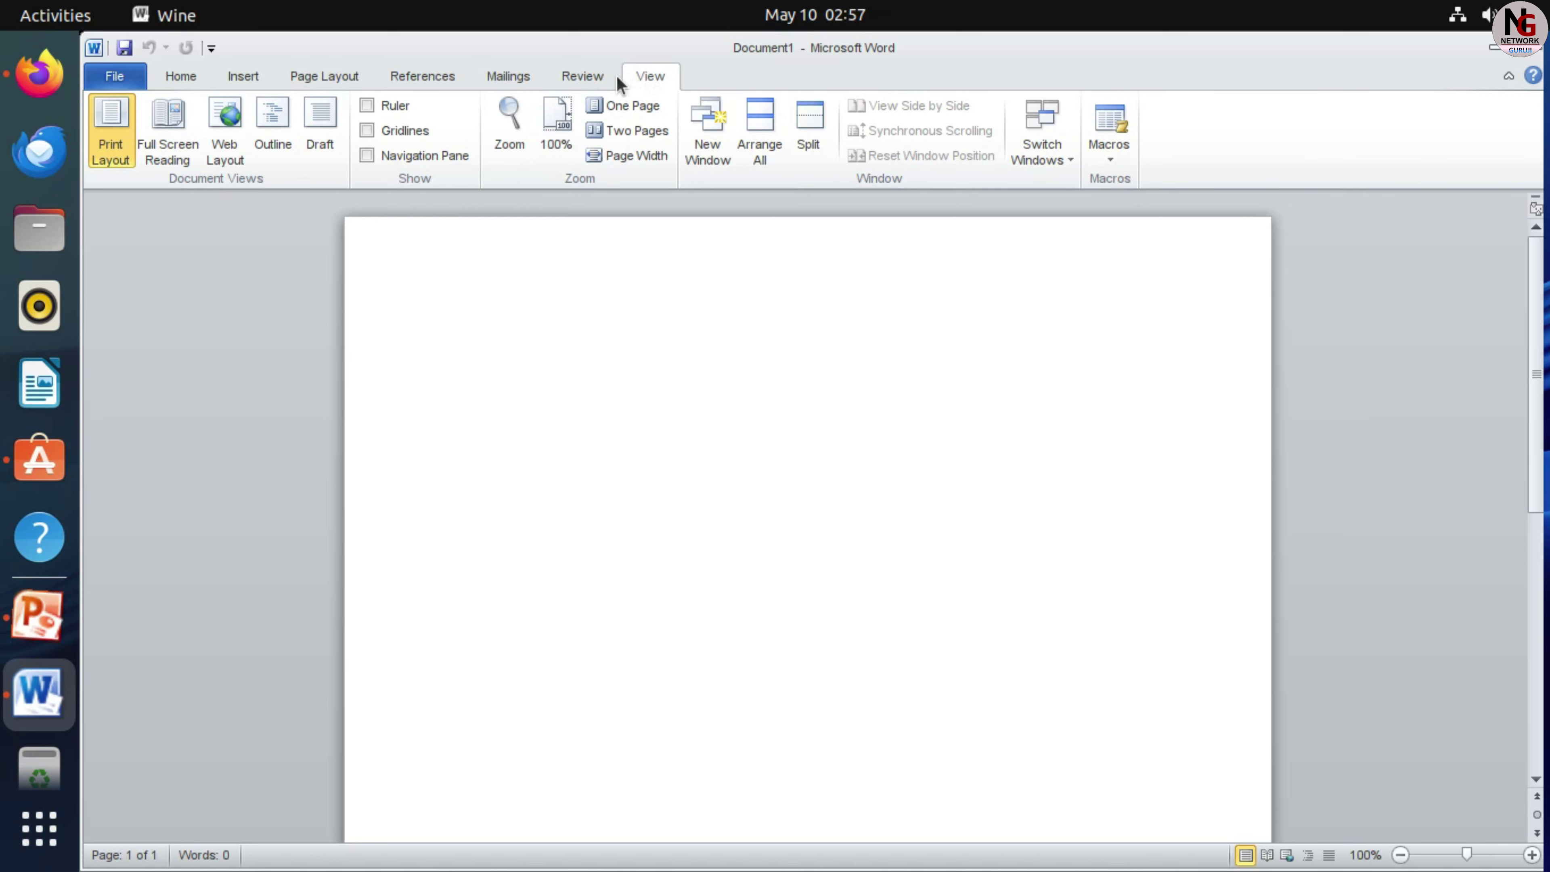
{"action": "left_click", "coordinate": [197, 76]}
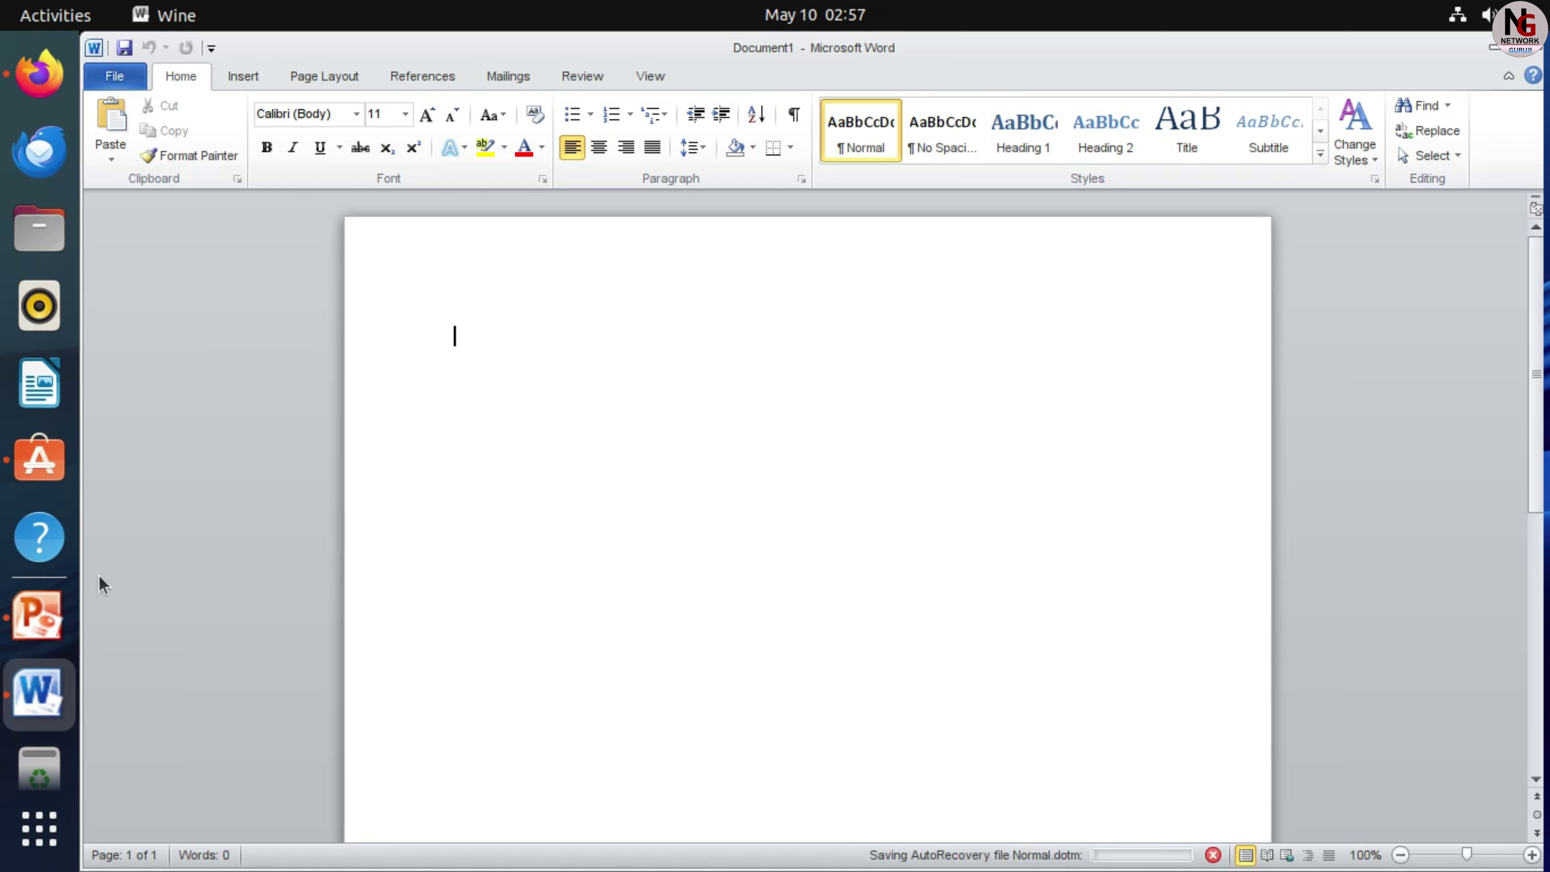
Switch to PowerPoint and dismiss the Microsoft Update service sign-up message.
{"action": "left_click", "coordinate": [52, 604]}
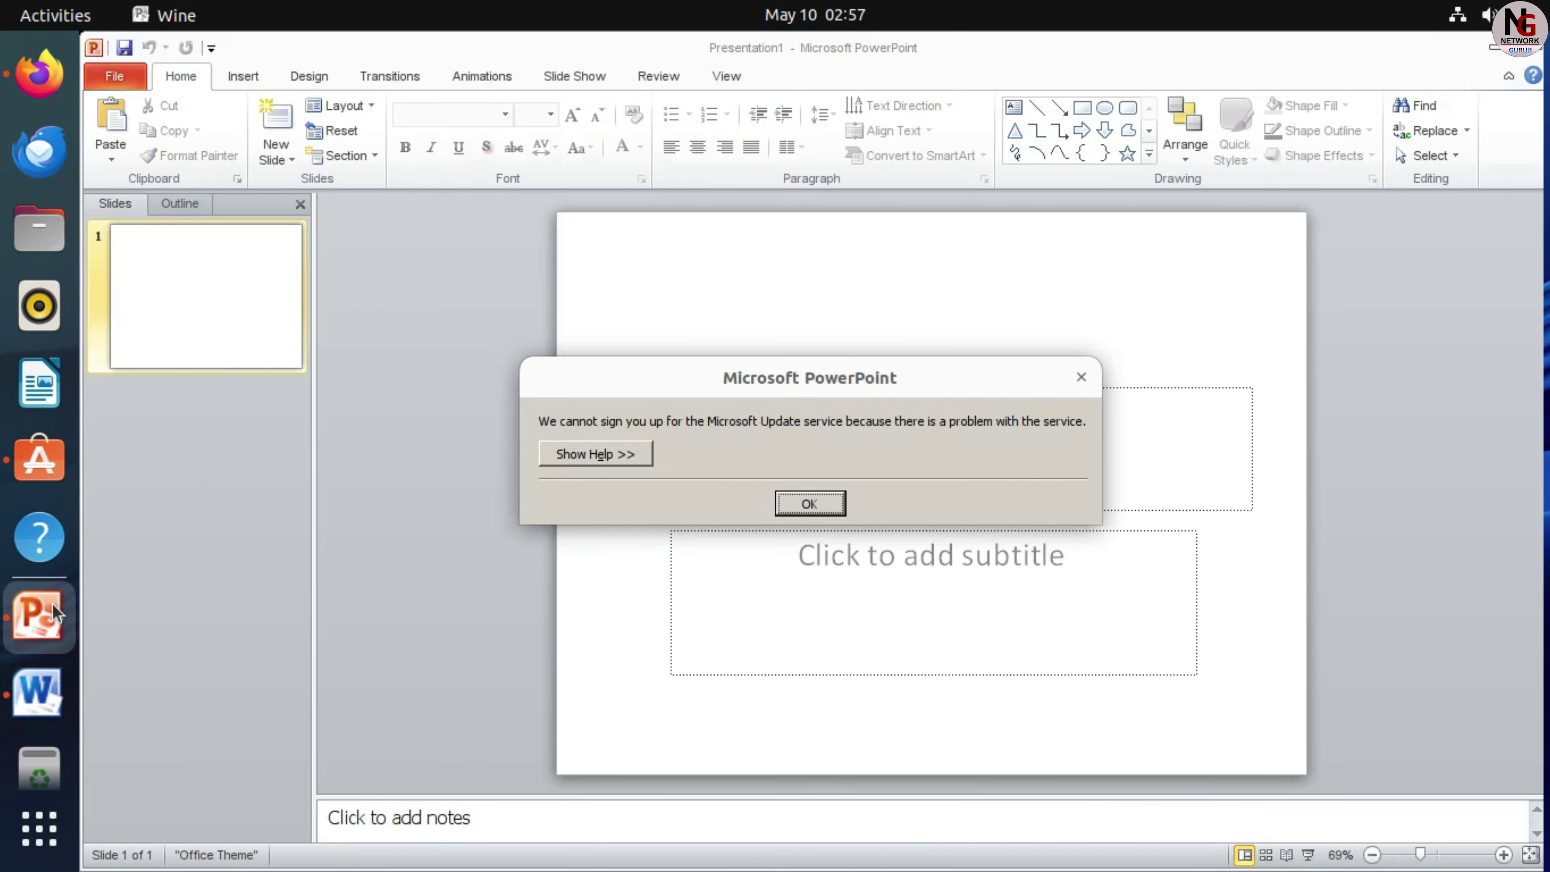
{"action": "left_click", "coordinate": [810, 504]}
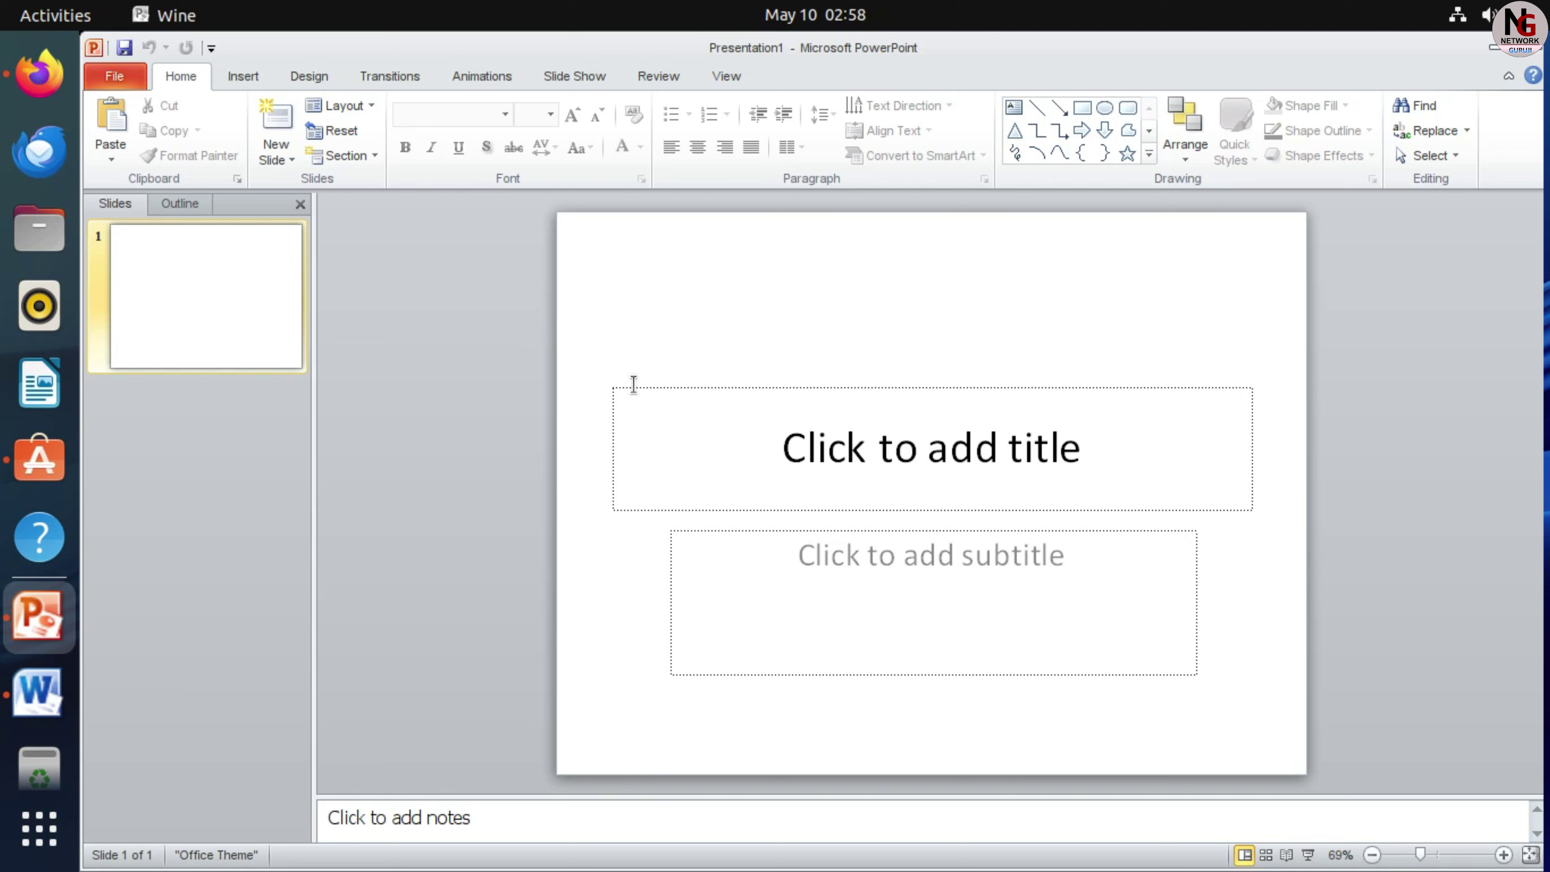
Examine PowerPoint's insert, design, transitions, animations, slide show, review and view commands, and return to the home commands.
{"action": "left_click", "coordinate": [235, 80]}
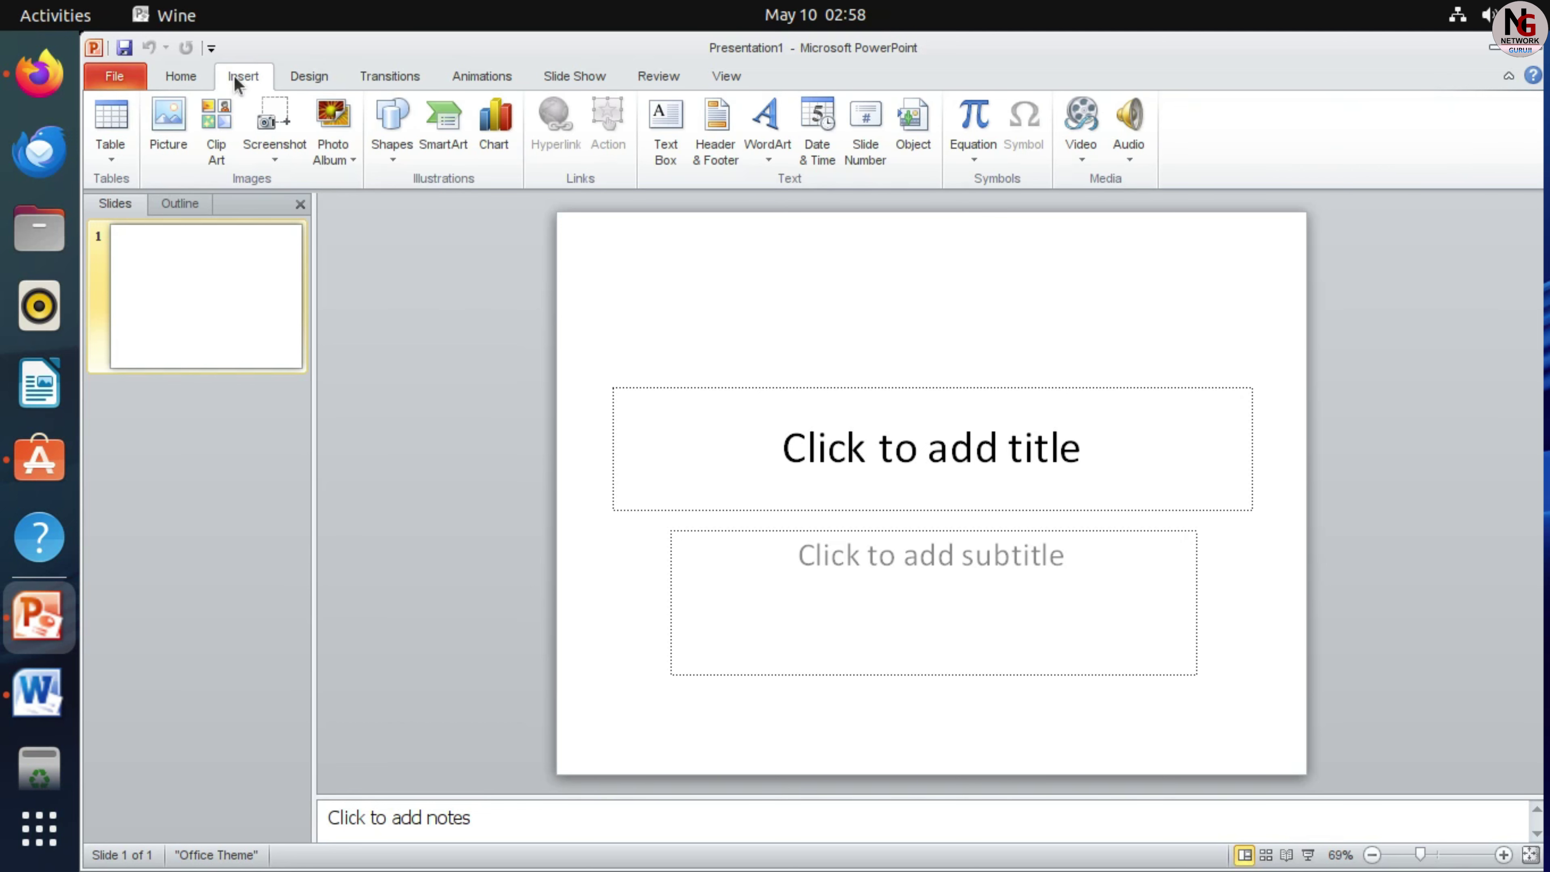
{"action": "left_click", "coordinate": [308, 80]}
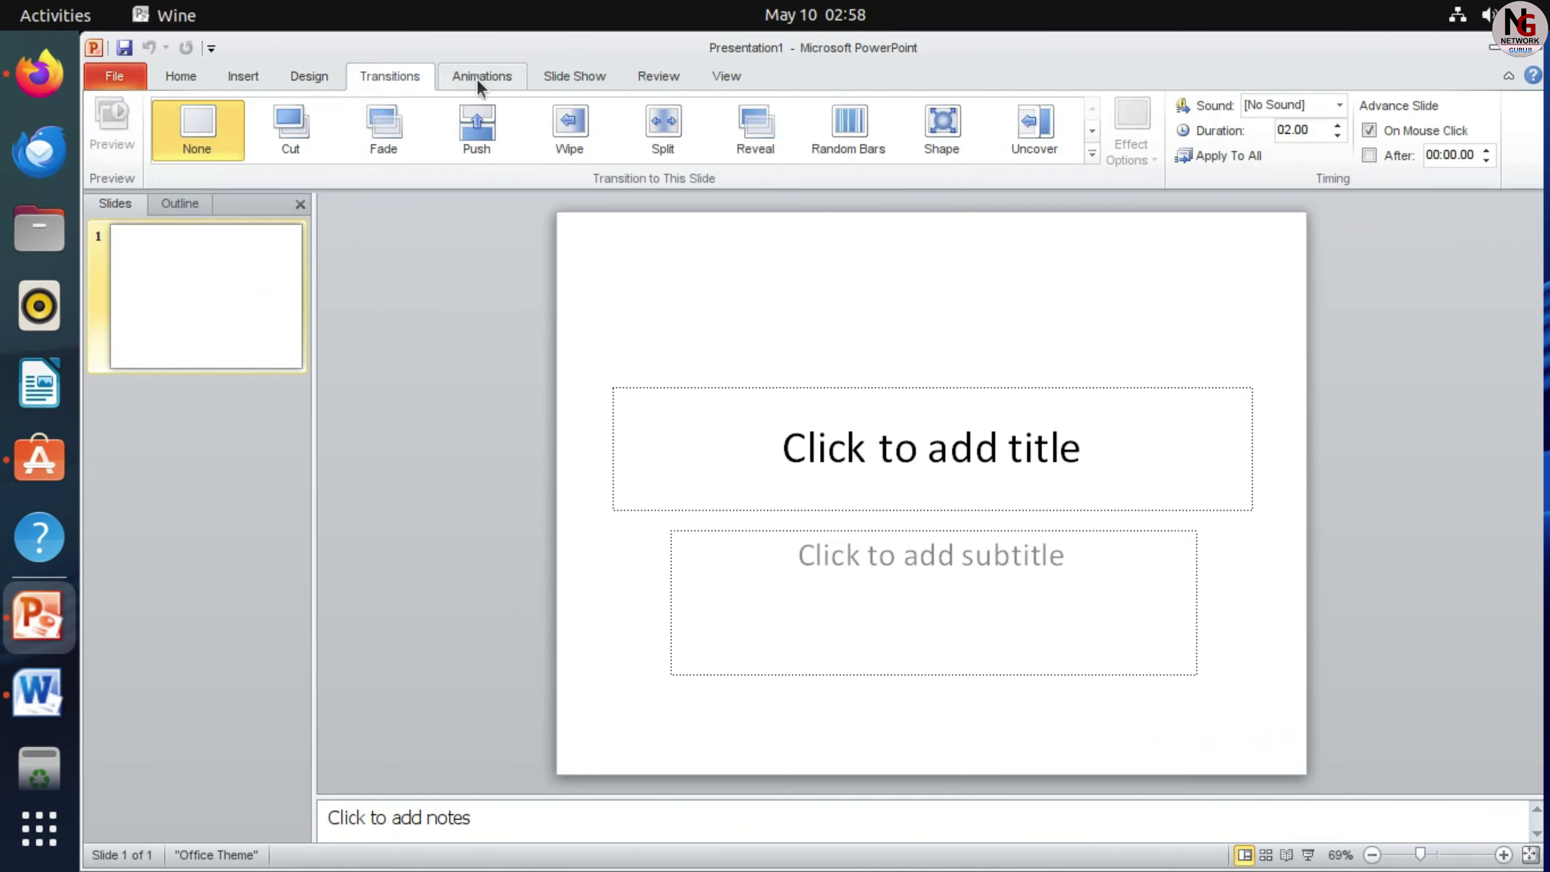
{"action": "left_click", "coordinate": [479, 85]}
{"action": "left_click", "coordinate": [577, 90]}
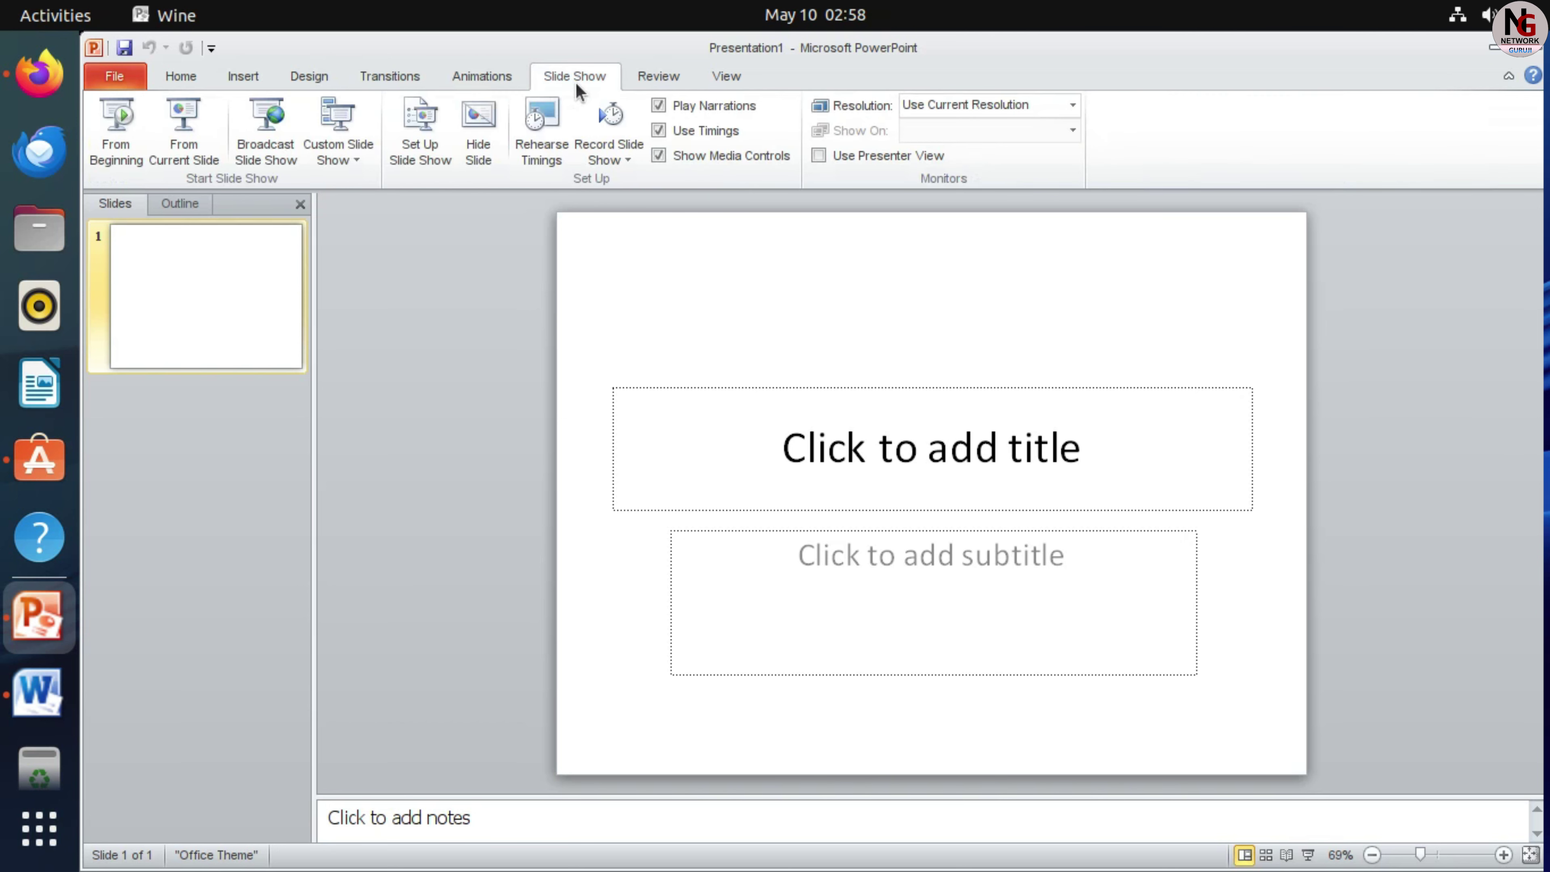
{"action": "left_click", "coordinate": [655, 81]}
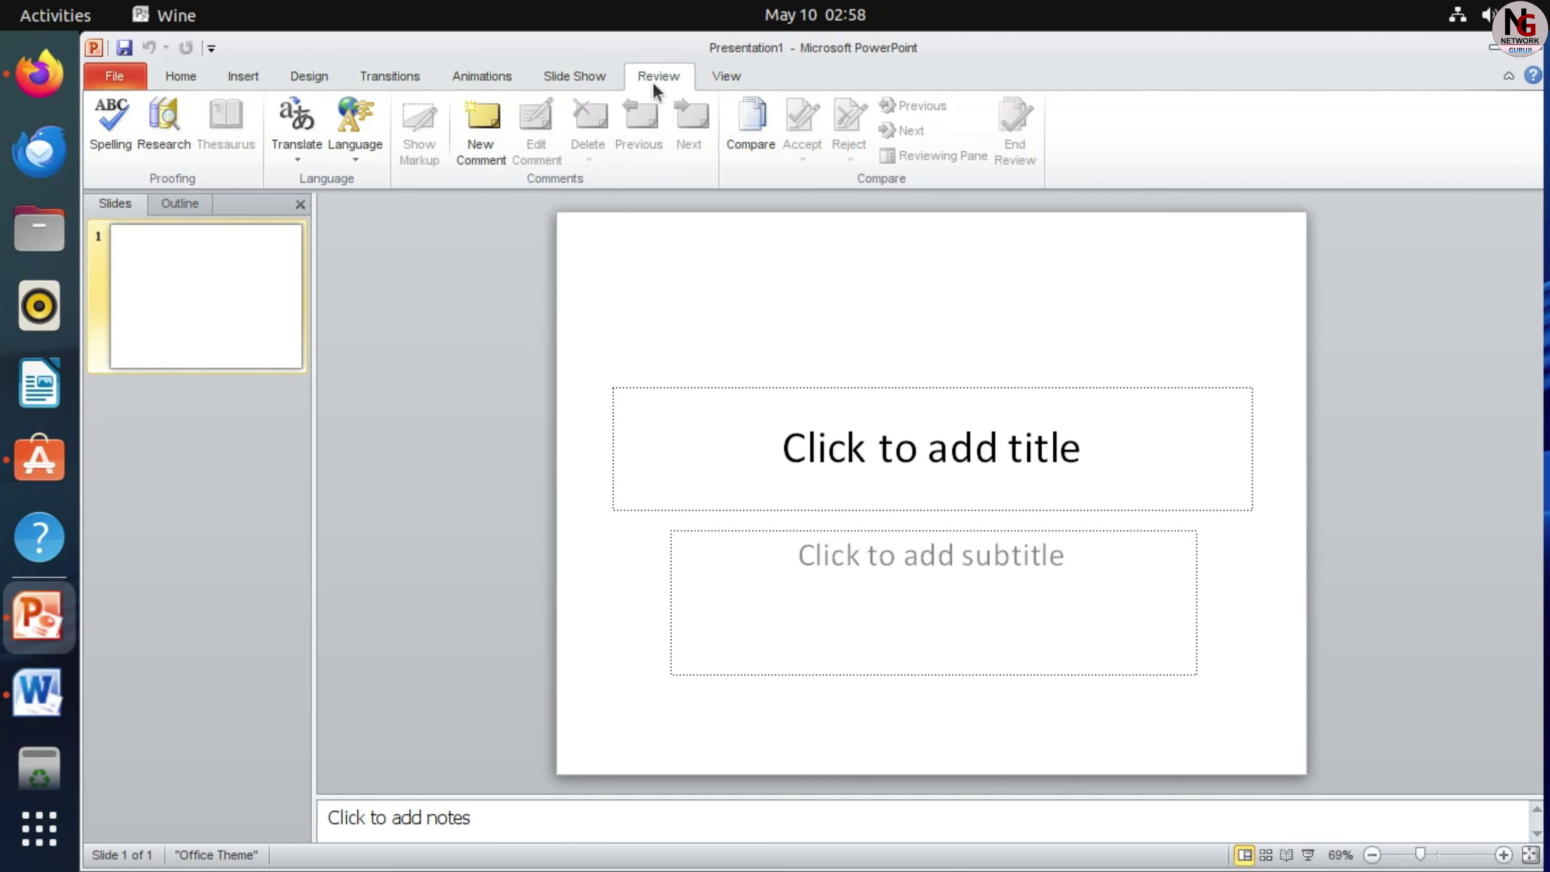
{"action": "left_click", "coordinate": [739, 80]}
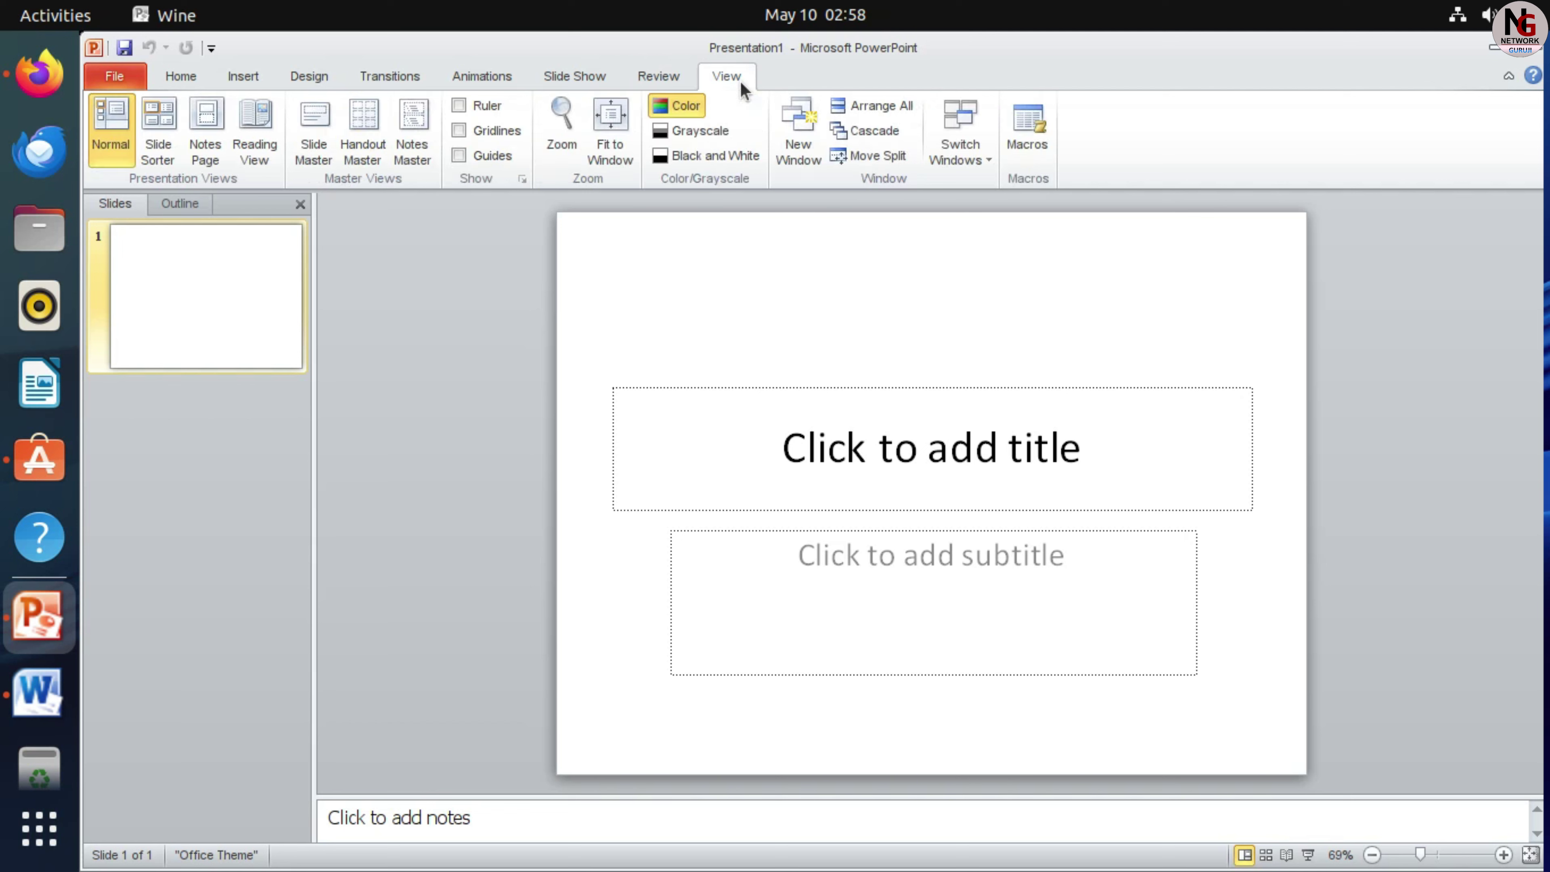
{"action": "left_click", "coordinate": [184, 79]}
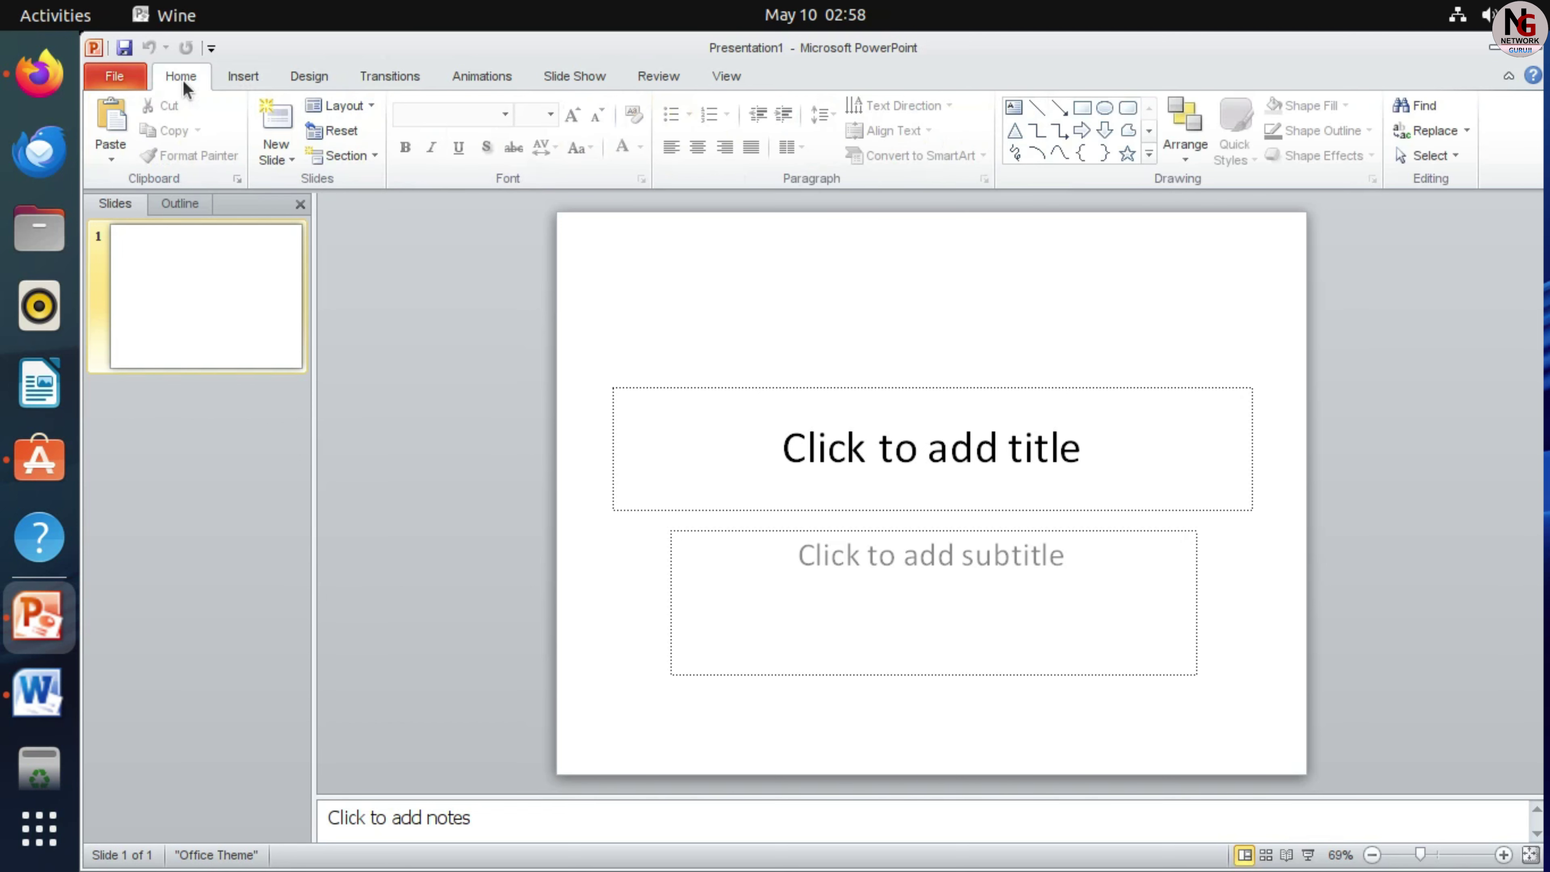
Close PowerPoint and Word, and launch PlayOnLinux from the installed applications.
{"action": "left_click", "coordinate": [1534, 53]}
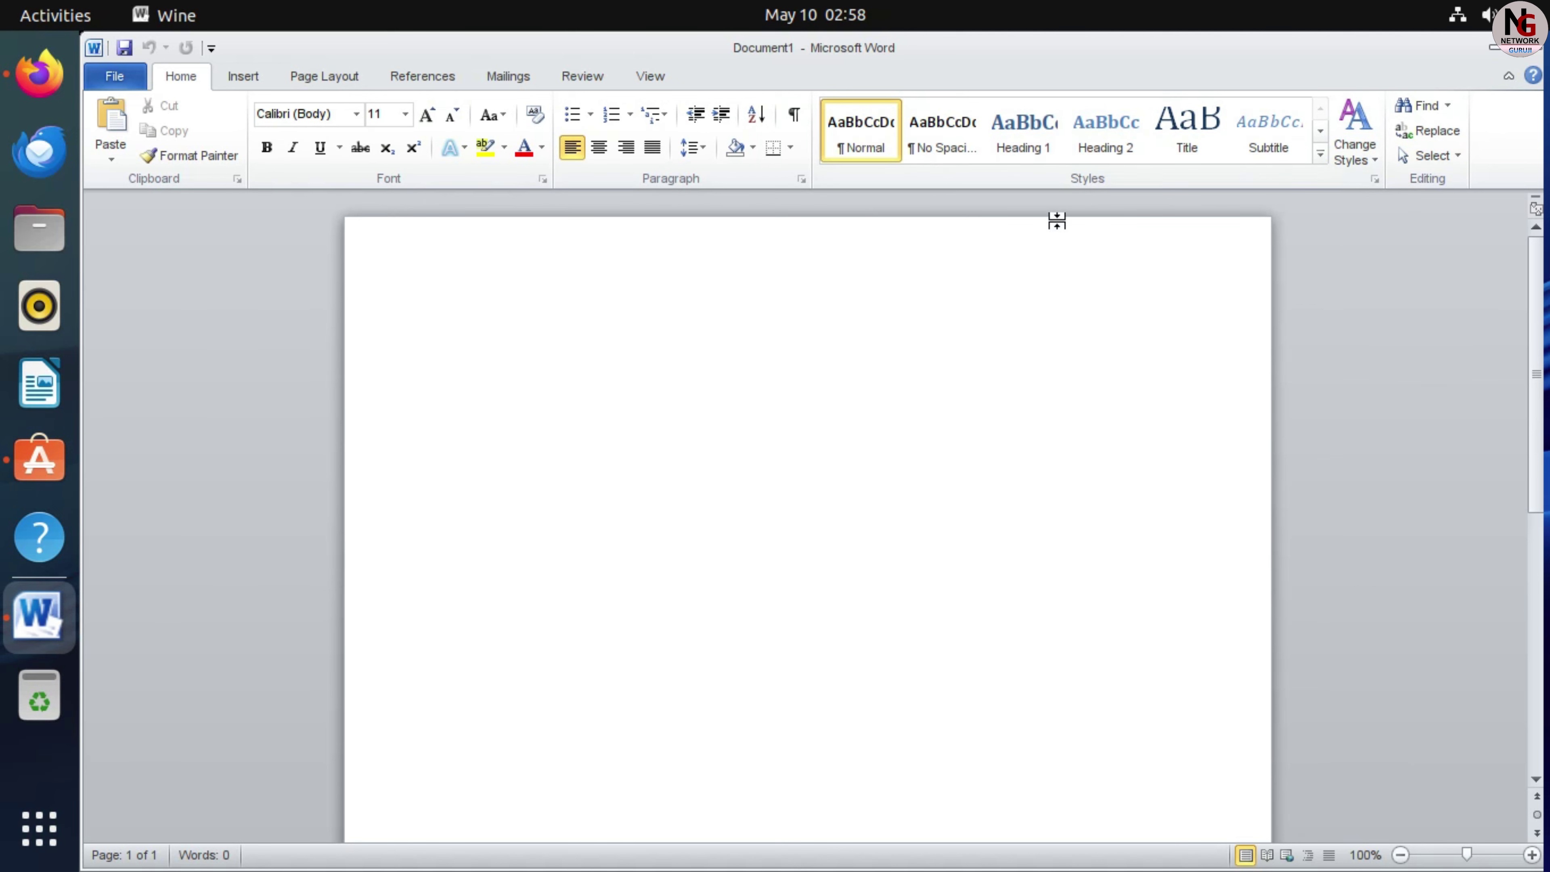
{"action": "left_click", "coordinate": [1535, 54]}
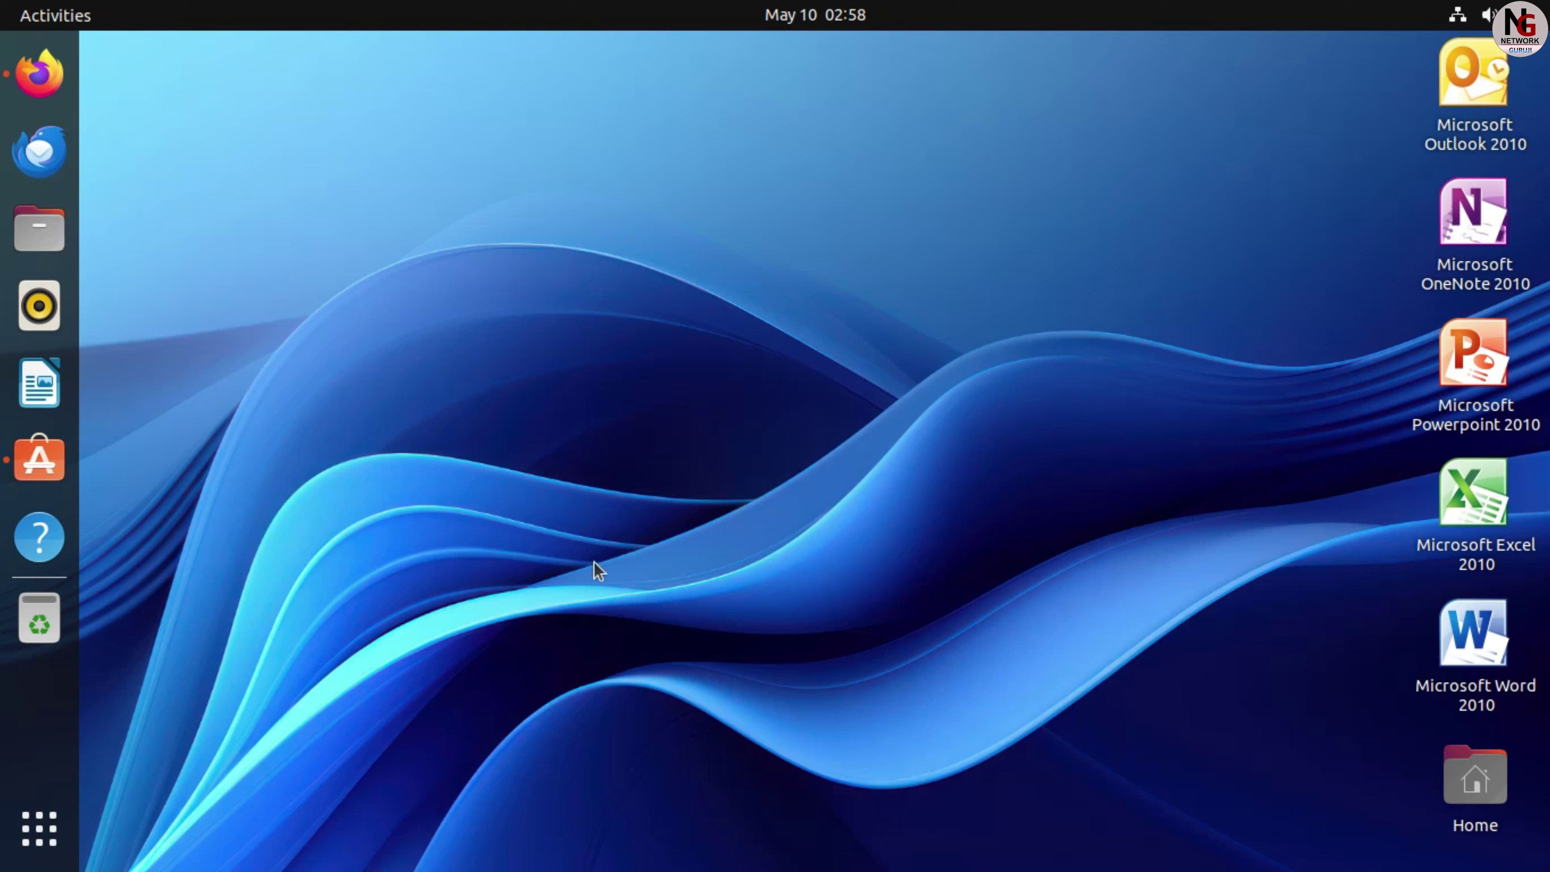
{"action": "left_click", "coordinate": [20, 855]}
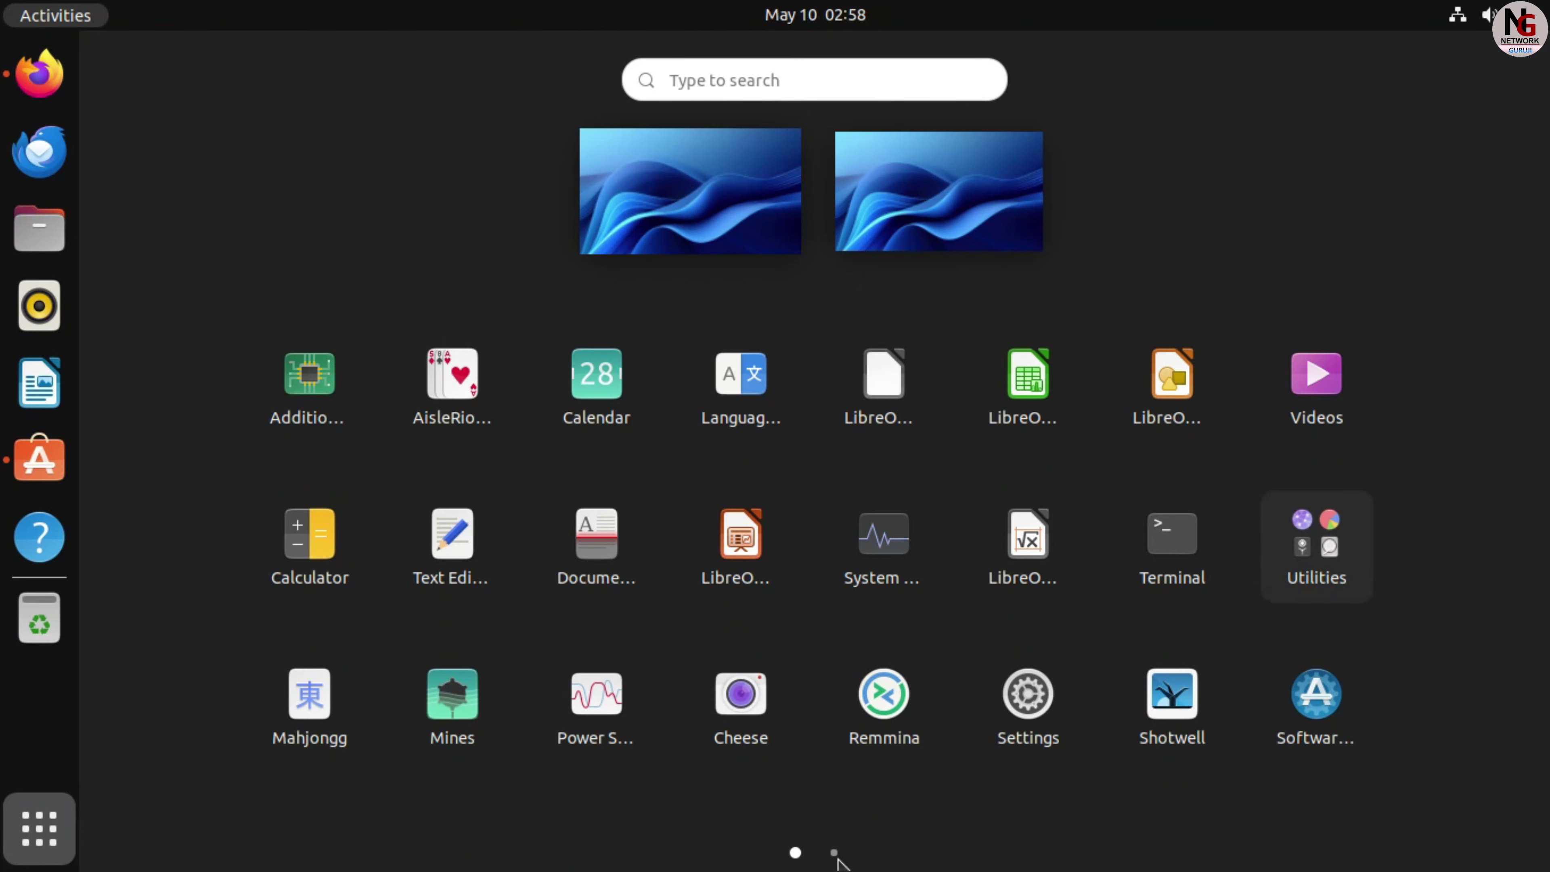
{"action": "left_click", "coordinate": [834, 854]}
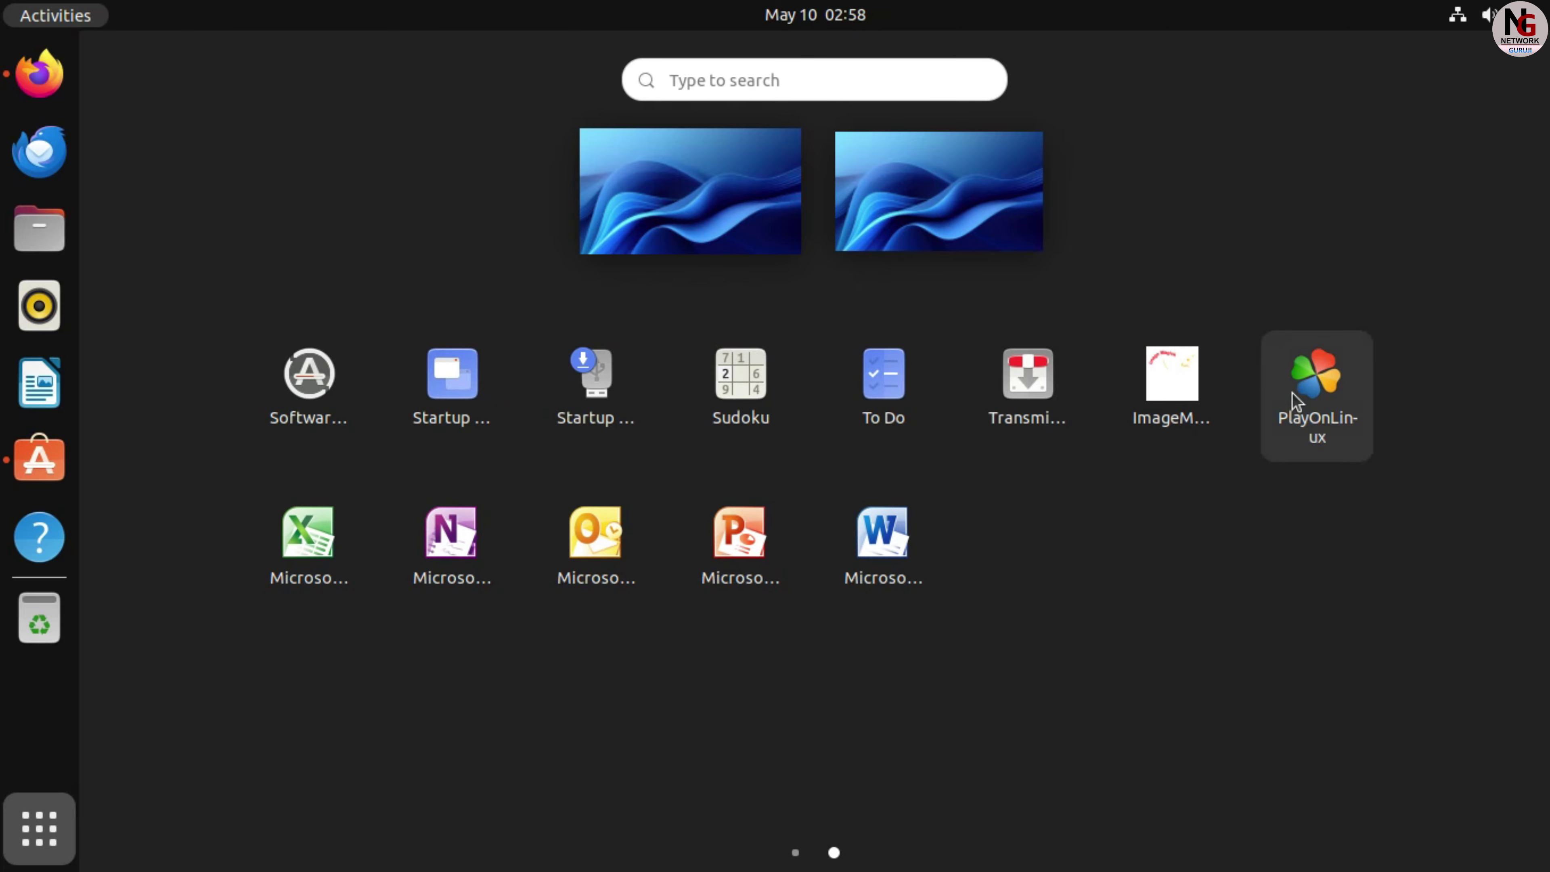
{"action": "left_click", "coordinate": [1292, 393]}
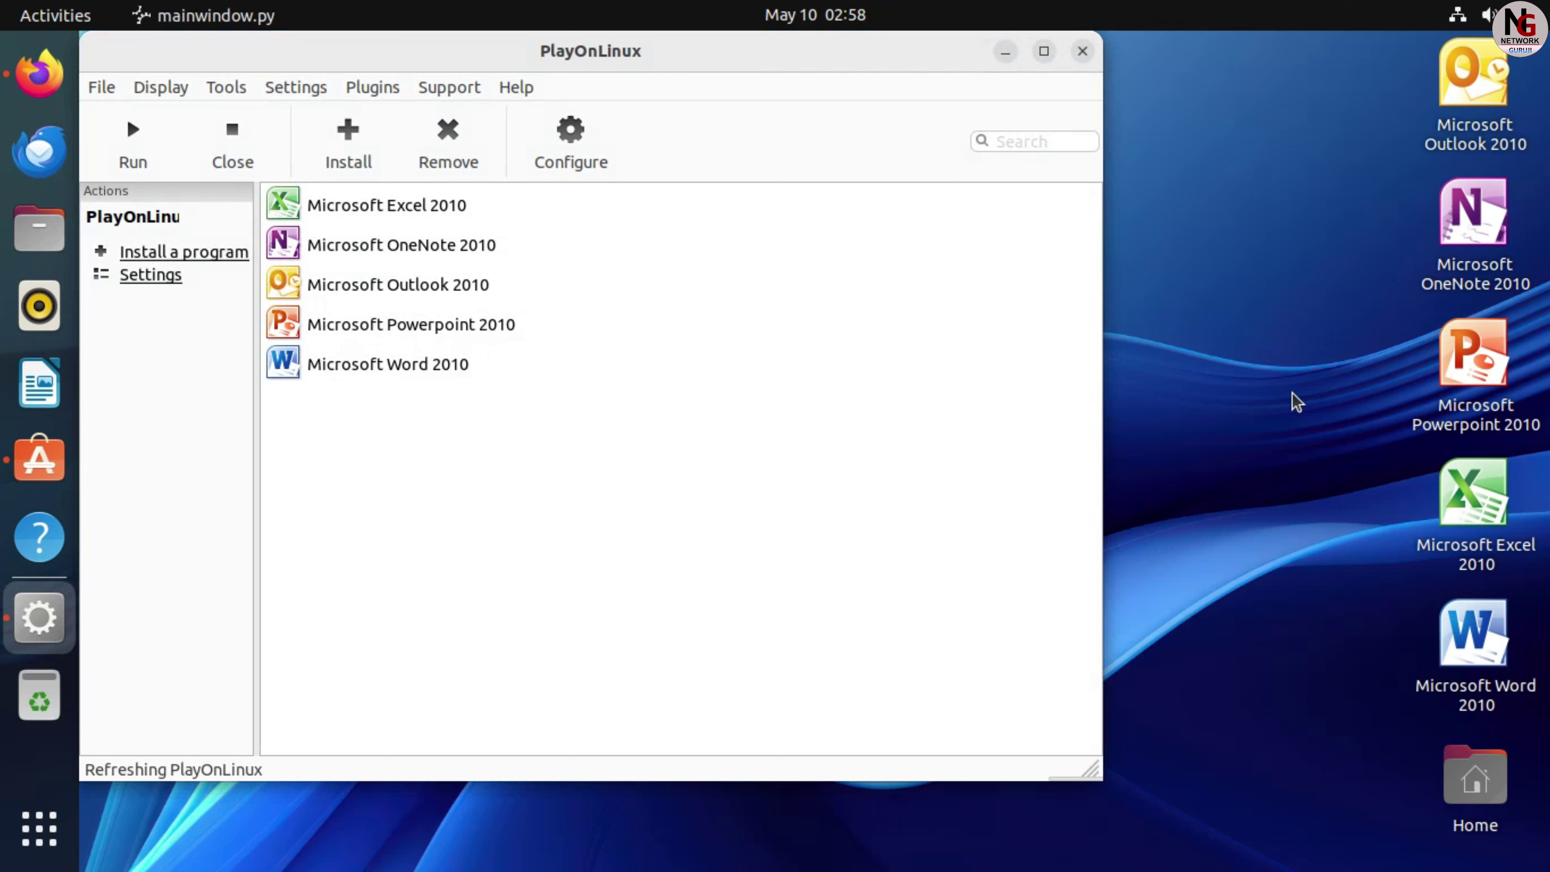
Open the PlayOnLinux configuration of Microsoft Word 2010, enlarge its window downwards and show the Wine tools.
{"action": "left_click", "coordinate": [370, 362]}
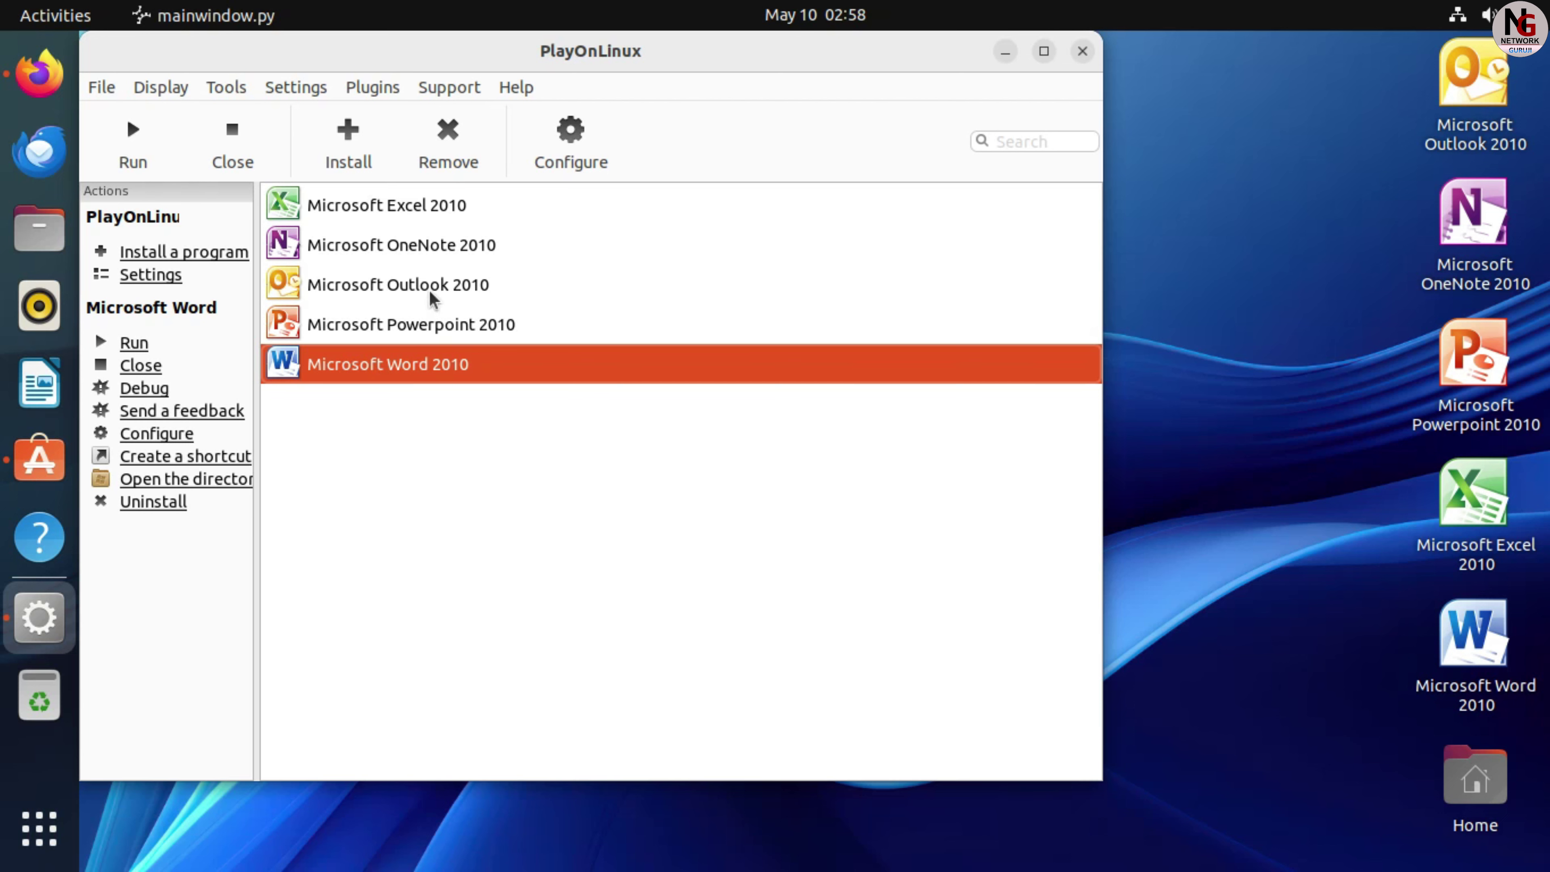
{"action": "left_click", "coordinate": [572, 168]}
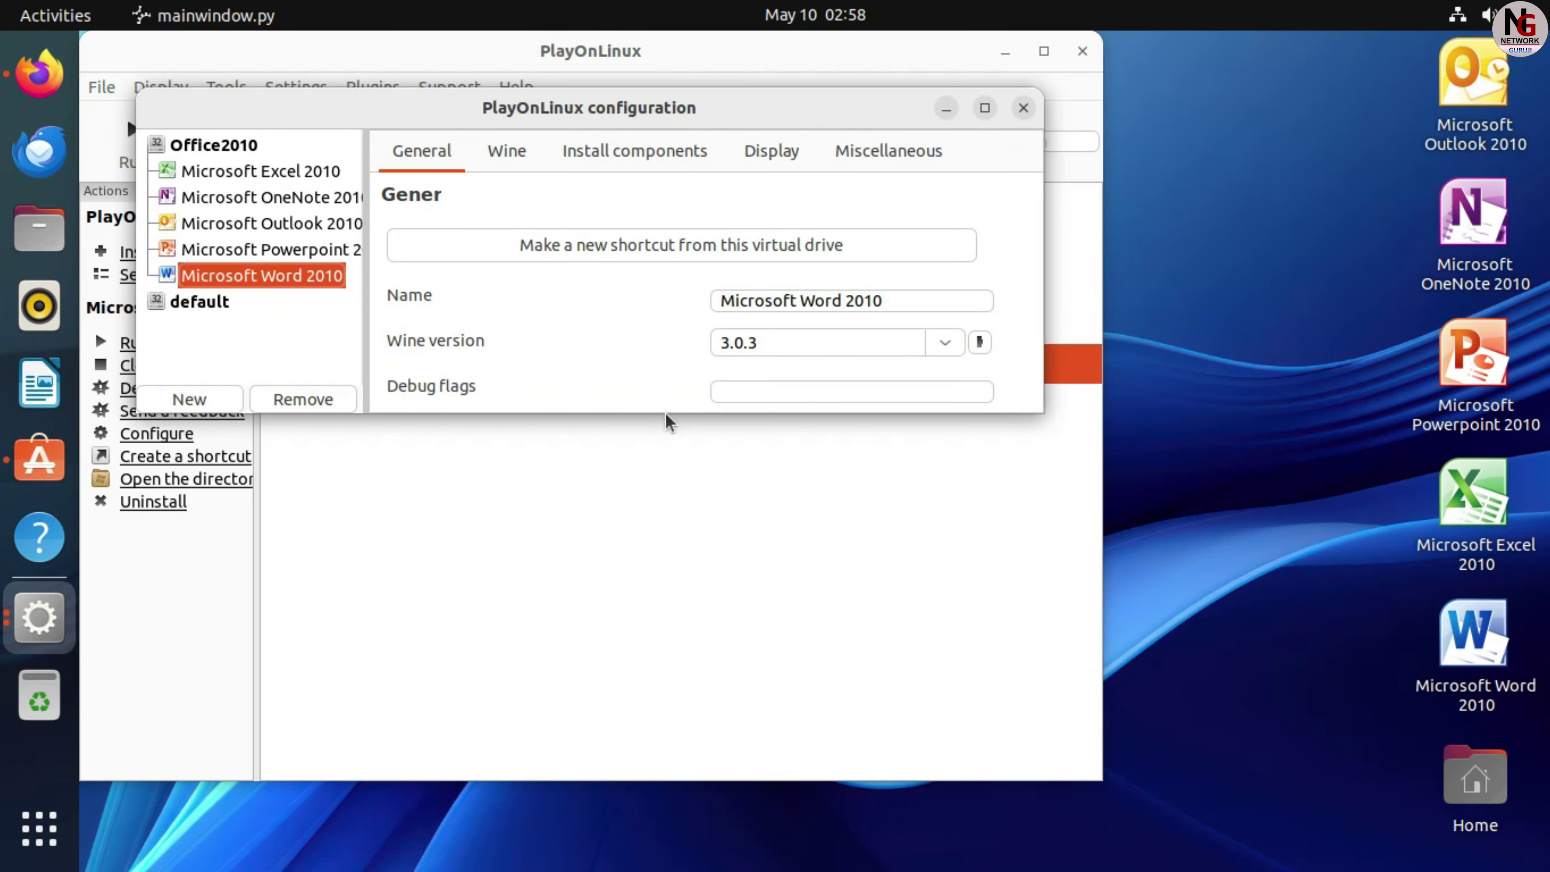
{"action": "left_click_drag", "start_coordinate": [667, 415], "coordinate": [675, 674]}
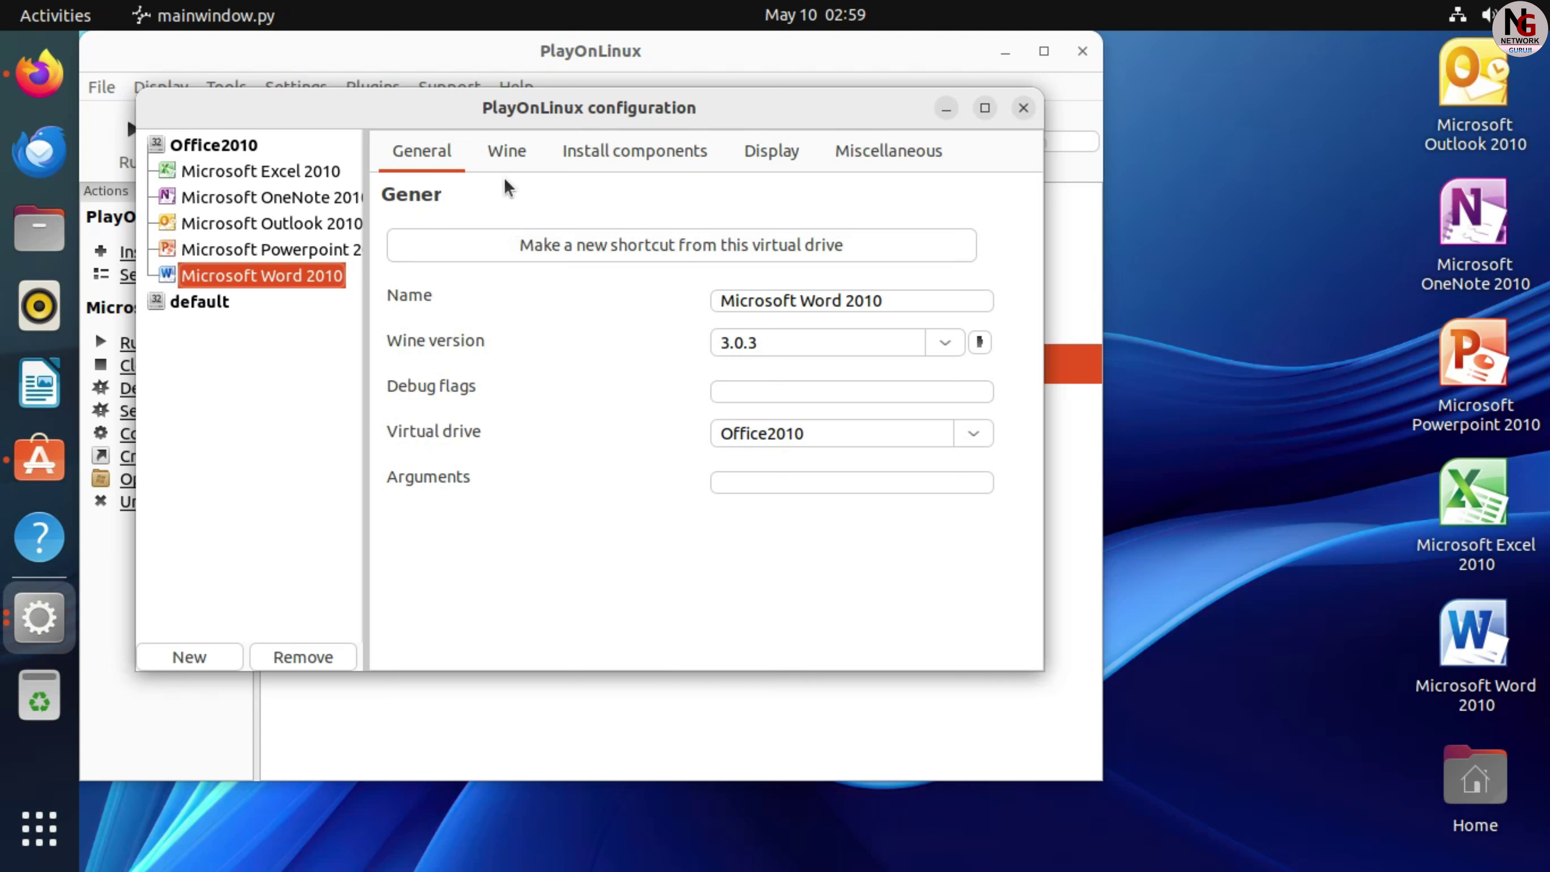
{"action": "left_click", "coordinate": [501, 159]}
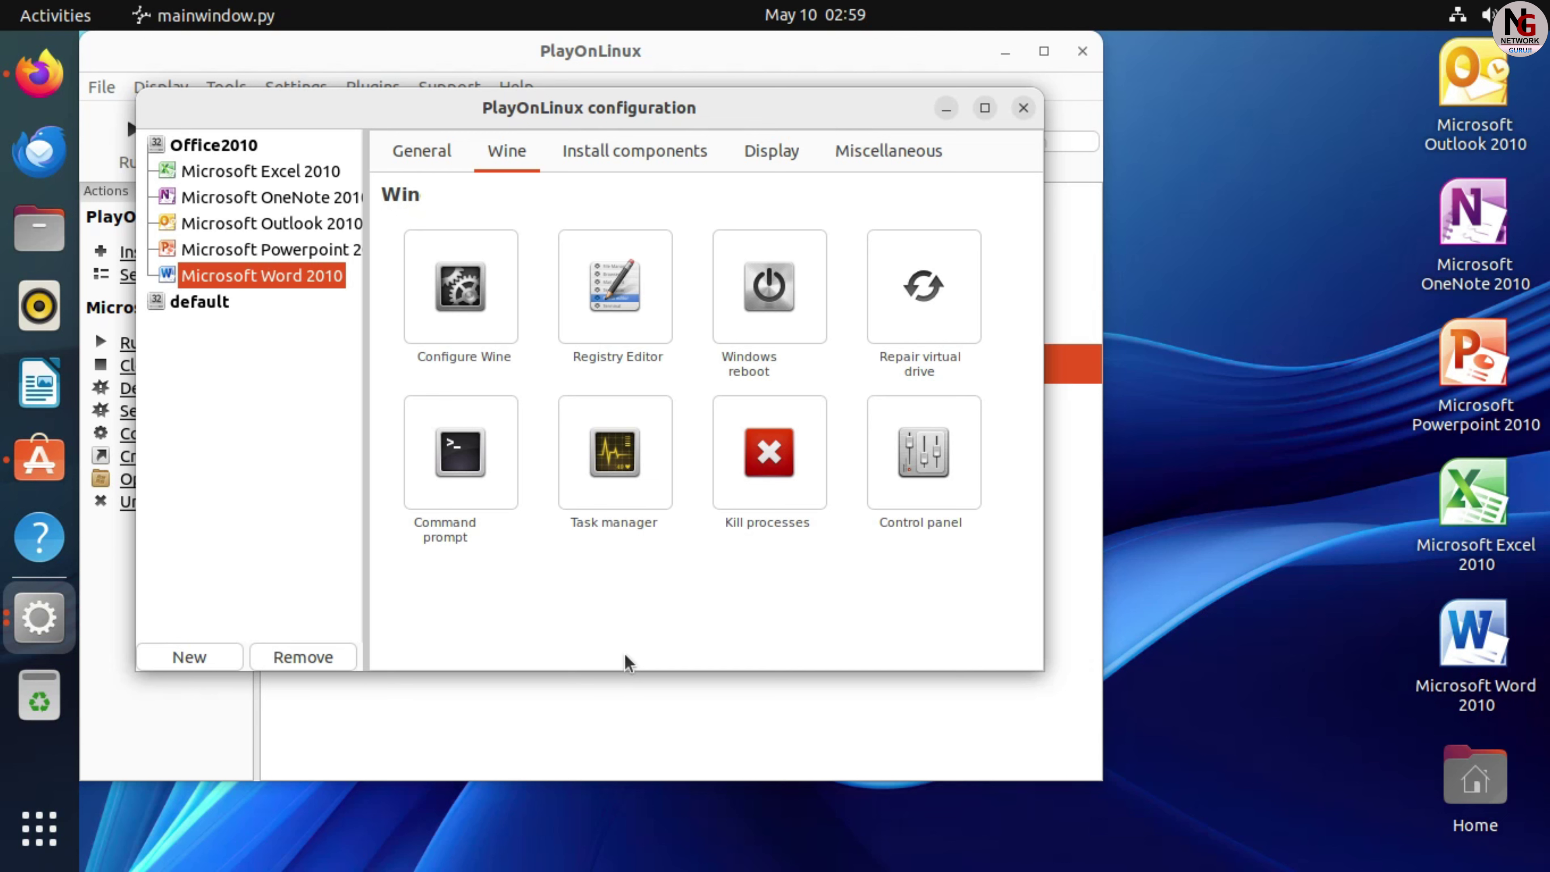
Open the Wine configuration for Microsoft Word 2010 and arrange the two configuration windows so both can be seen.
{"action": "left_click", "coordinate": [459, 317]}
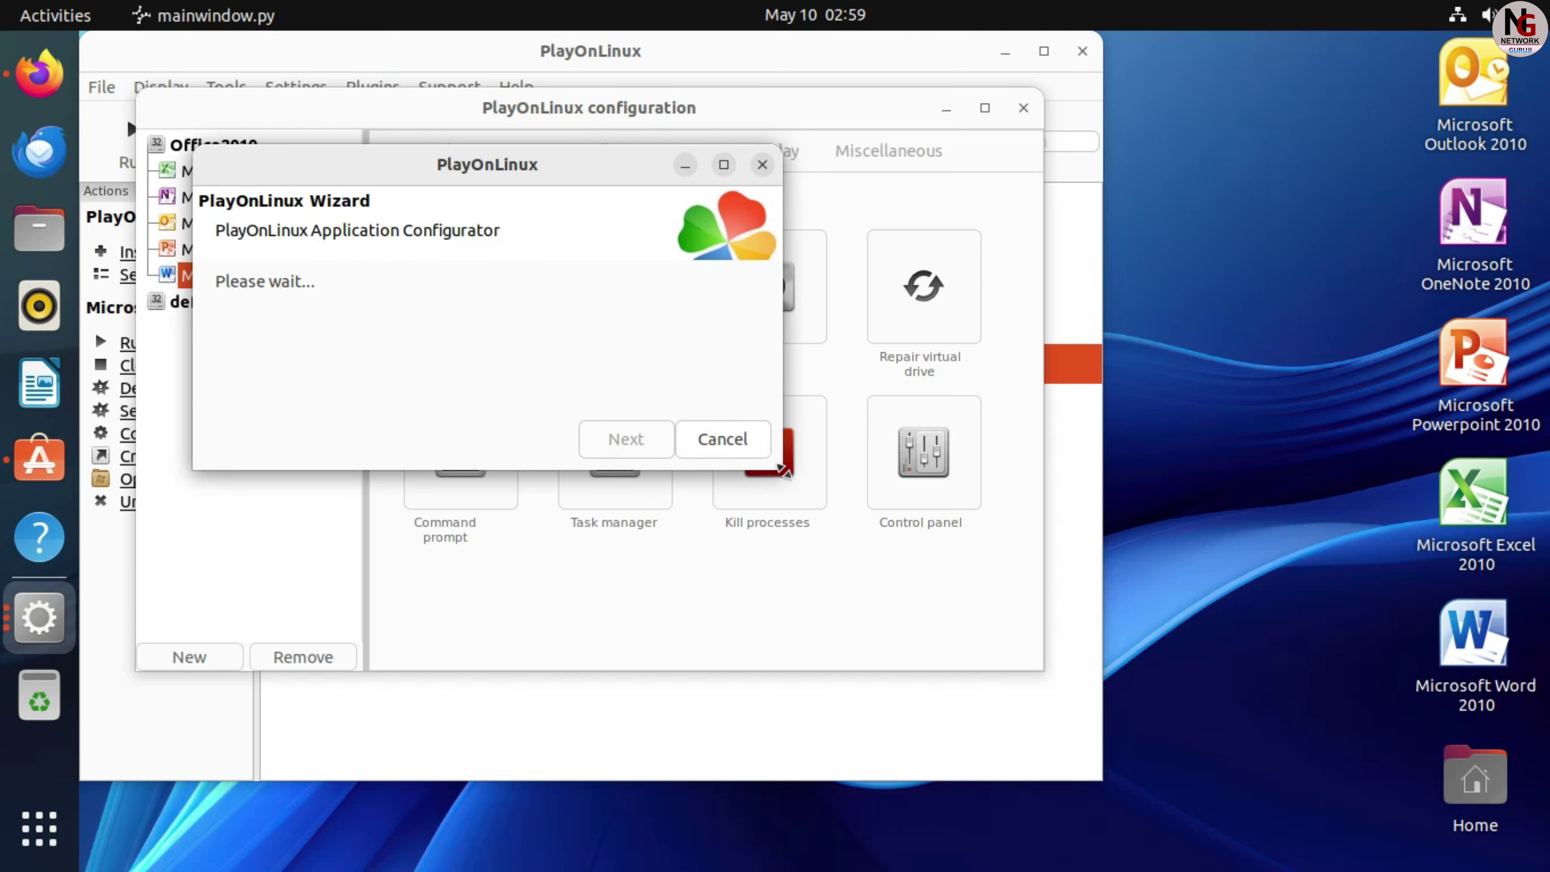
{"action": "left_click_drag", "start_coordinate": [803, 500], "coordinate": [866, 601]}
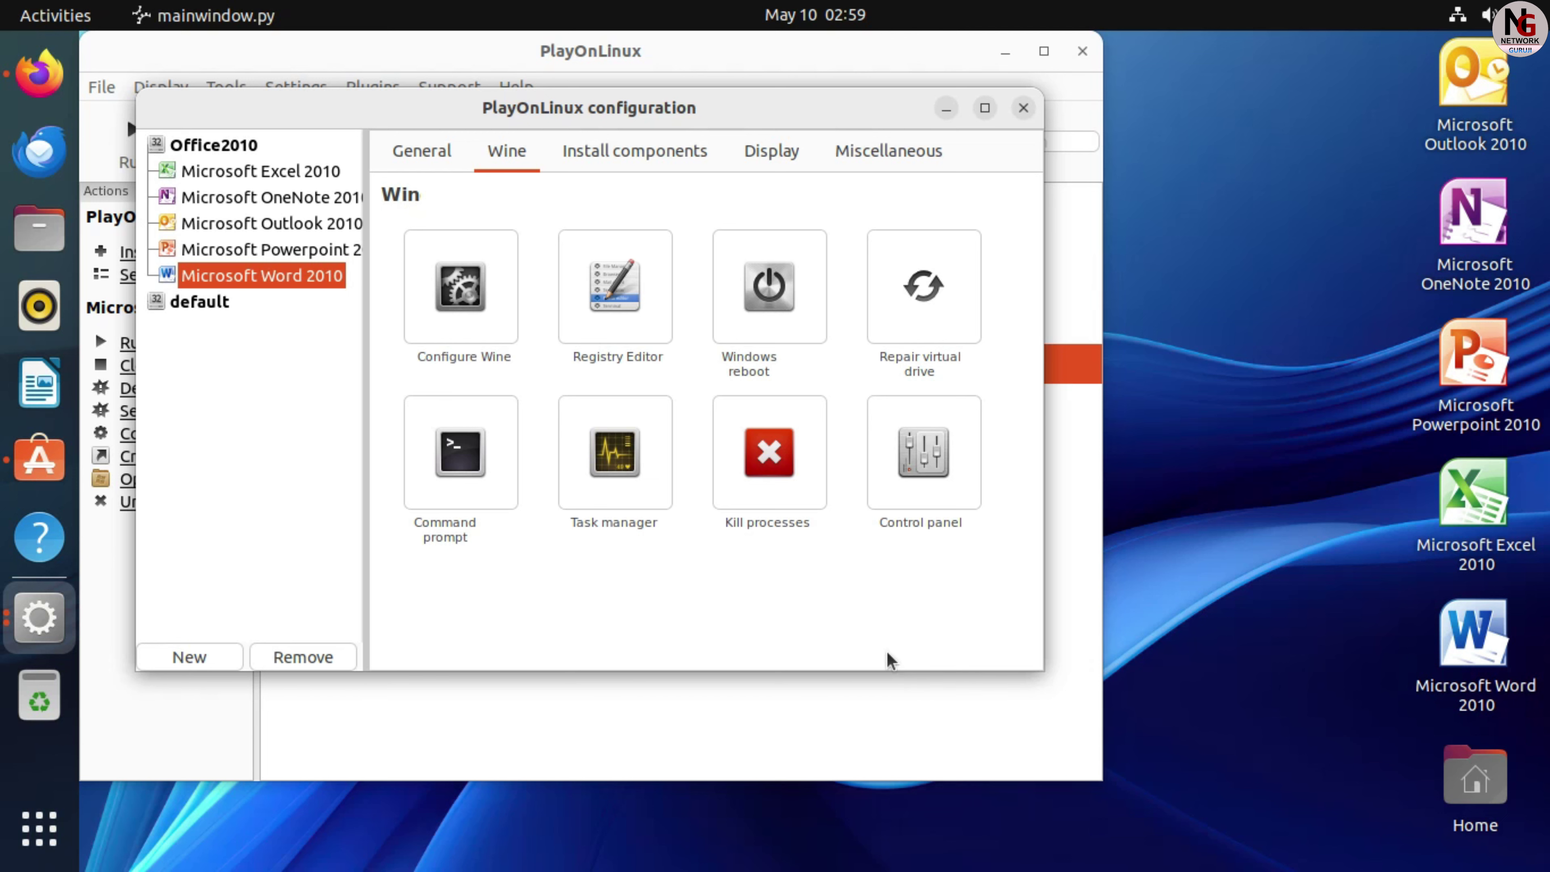
{"action": "left_click_drag", "start_coordinate": [532, 102], "coordinate": [943, 145]}
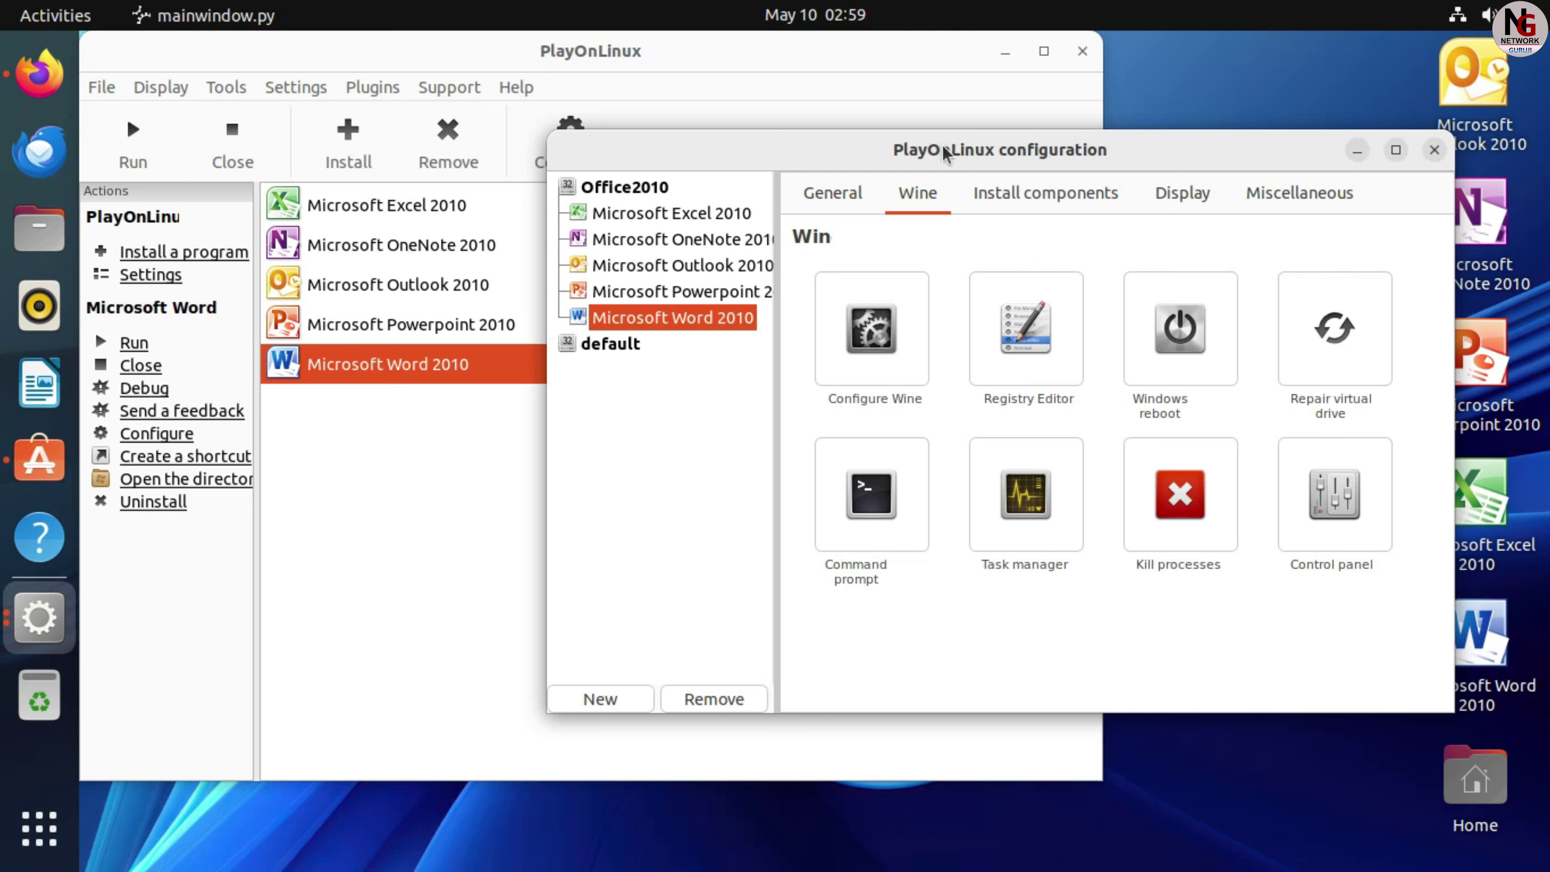
{"action": "left_click", "coordinate": [854, 342]}
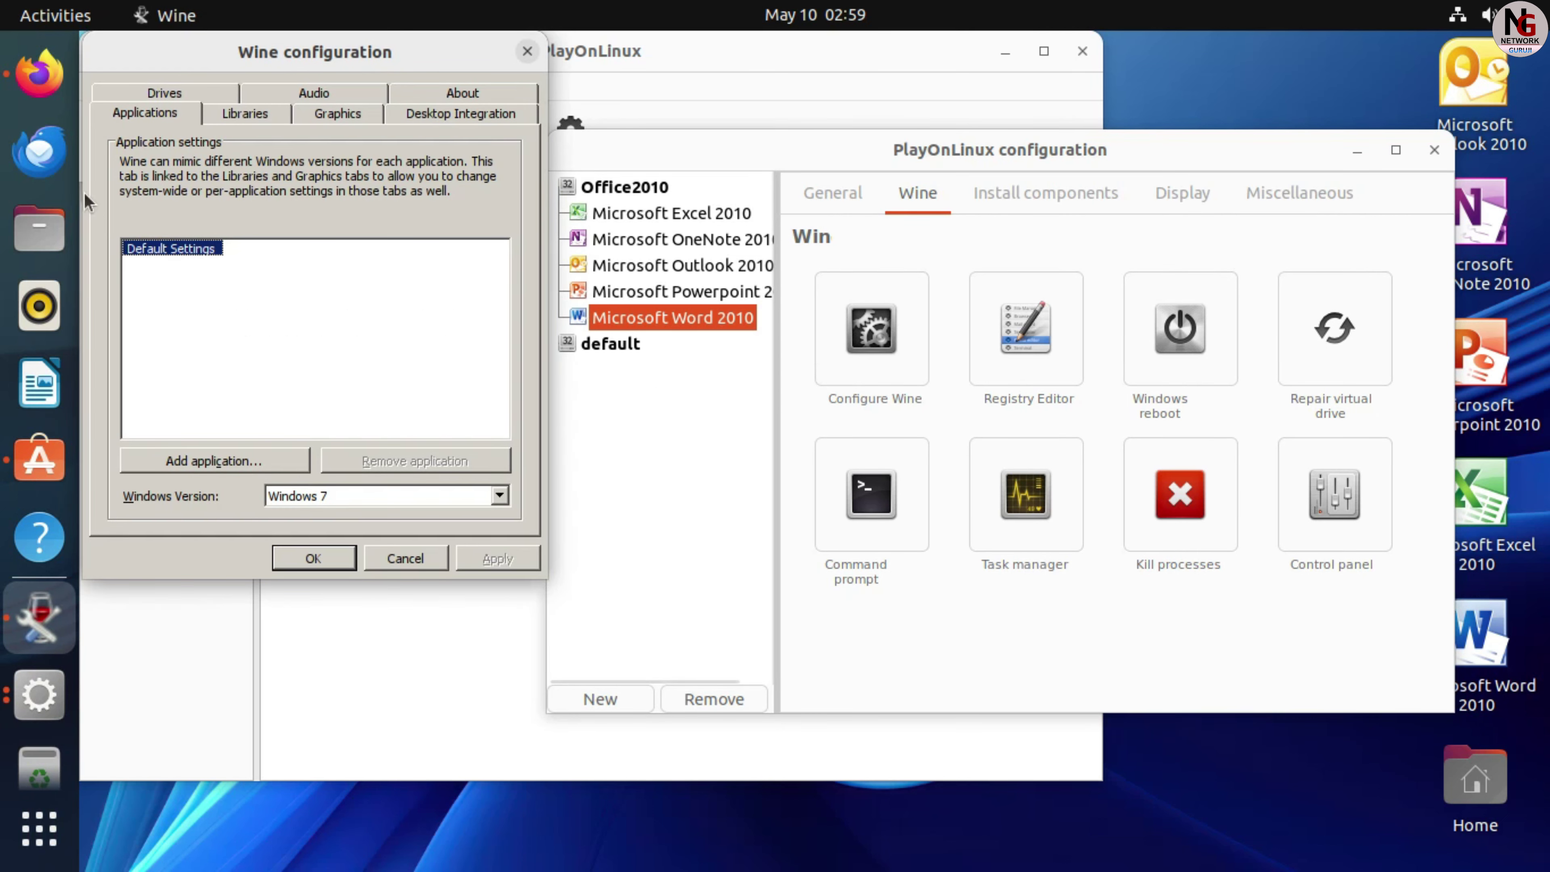
{"action": "left_click_drag", "start_coordinate": [217, 61], "coordinate": [353, 146]}
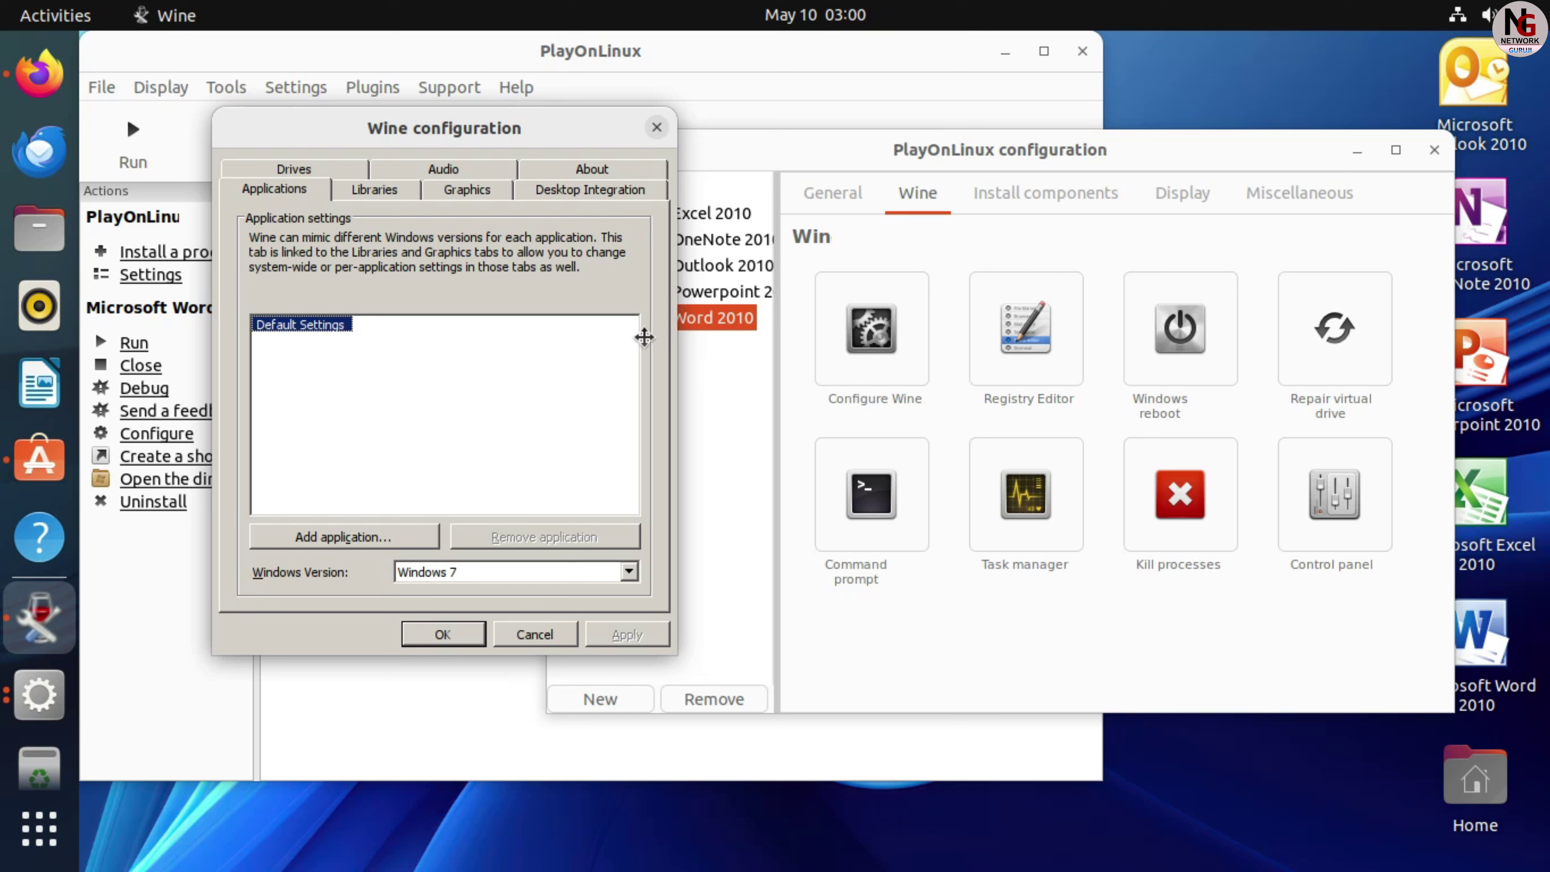
{"action": "left_click", "coordinate": [960, 162]}
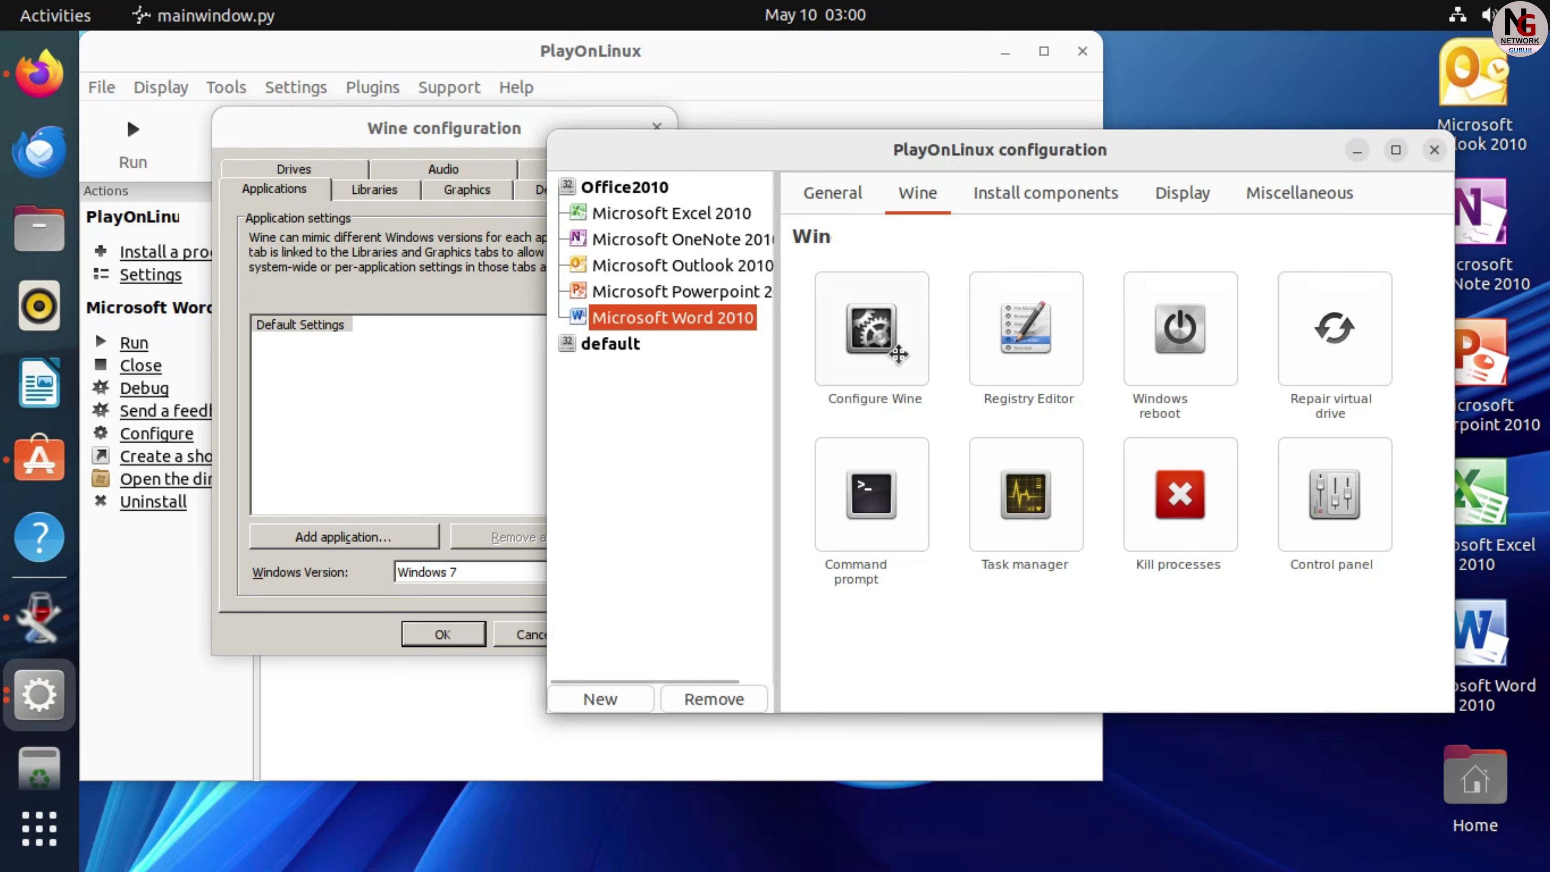
{"action": "left_click", "coordinate": [412, 130]}
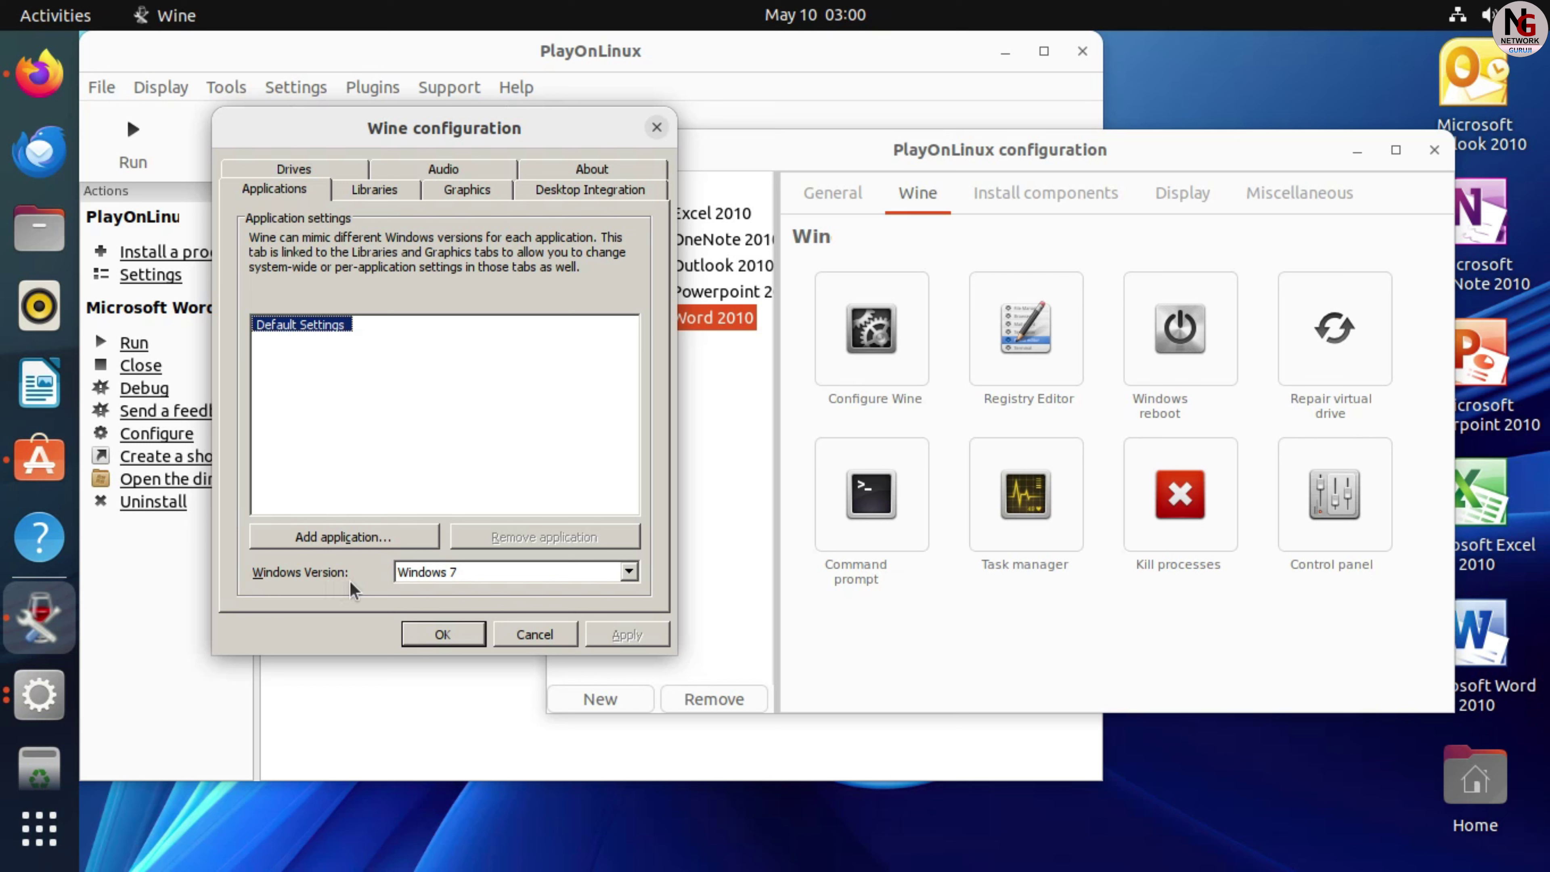
Set the Windows version to Windows 7 in the Wine configuration, apply it and close both configuration windows.
{"action": "left_click", "coordinate": [489, 575]}
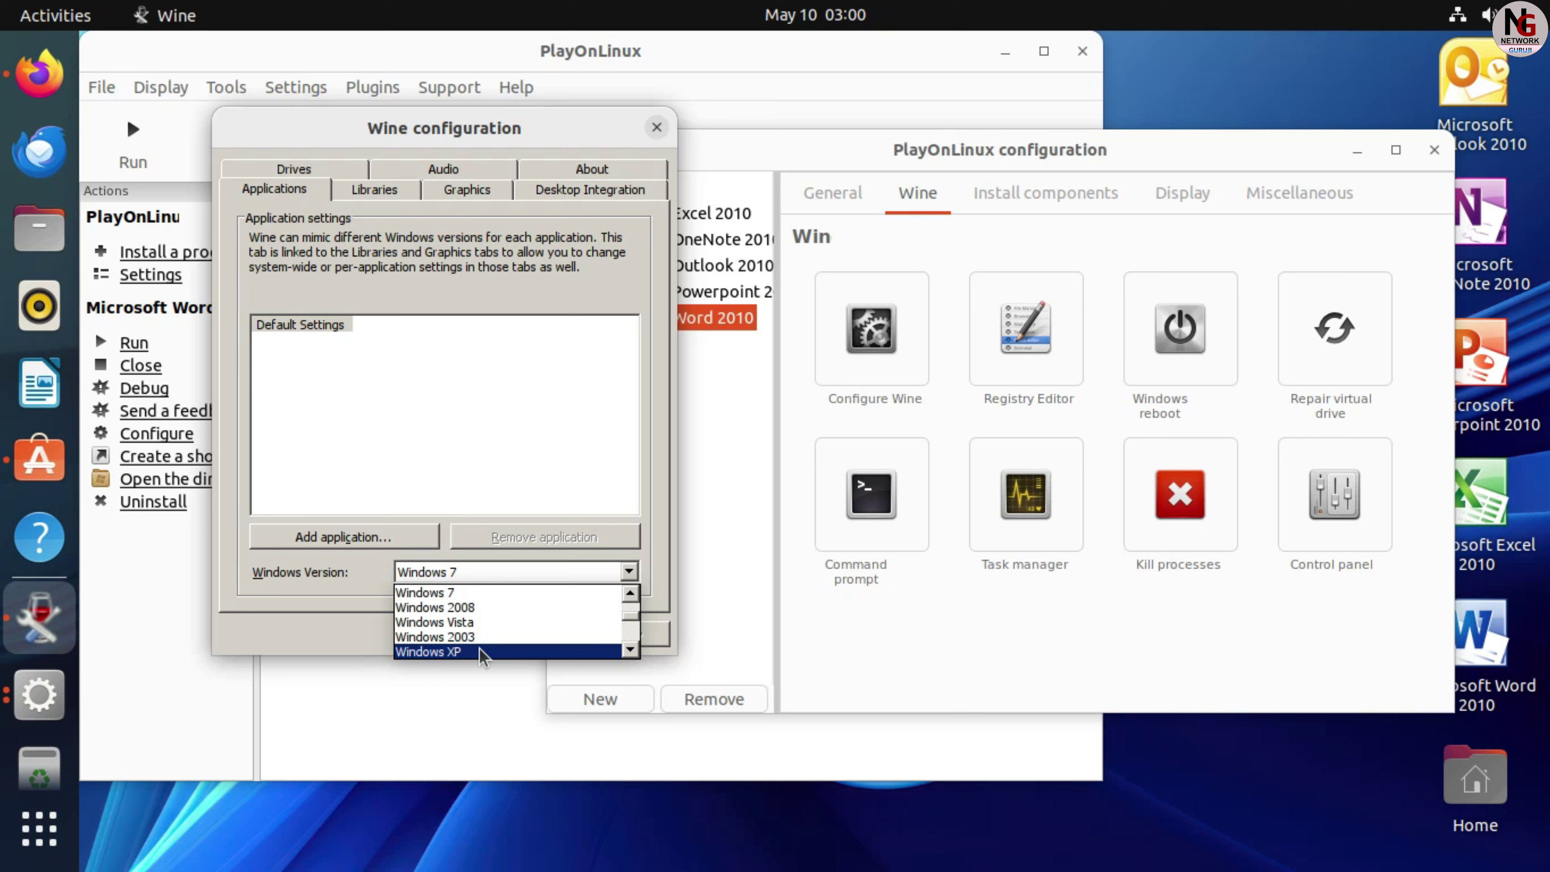
{"action": "left_click", "coordinate": [478, 594]}
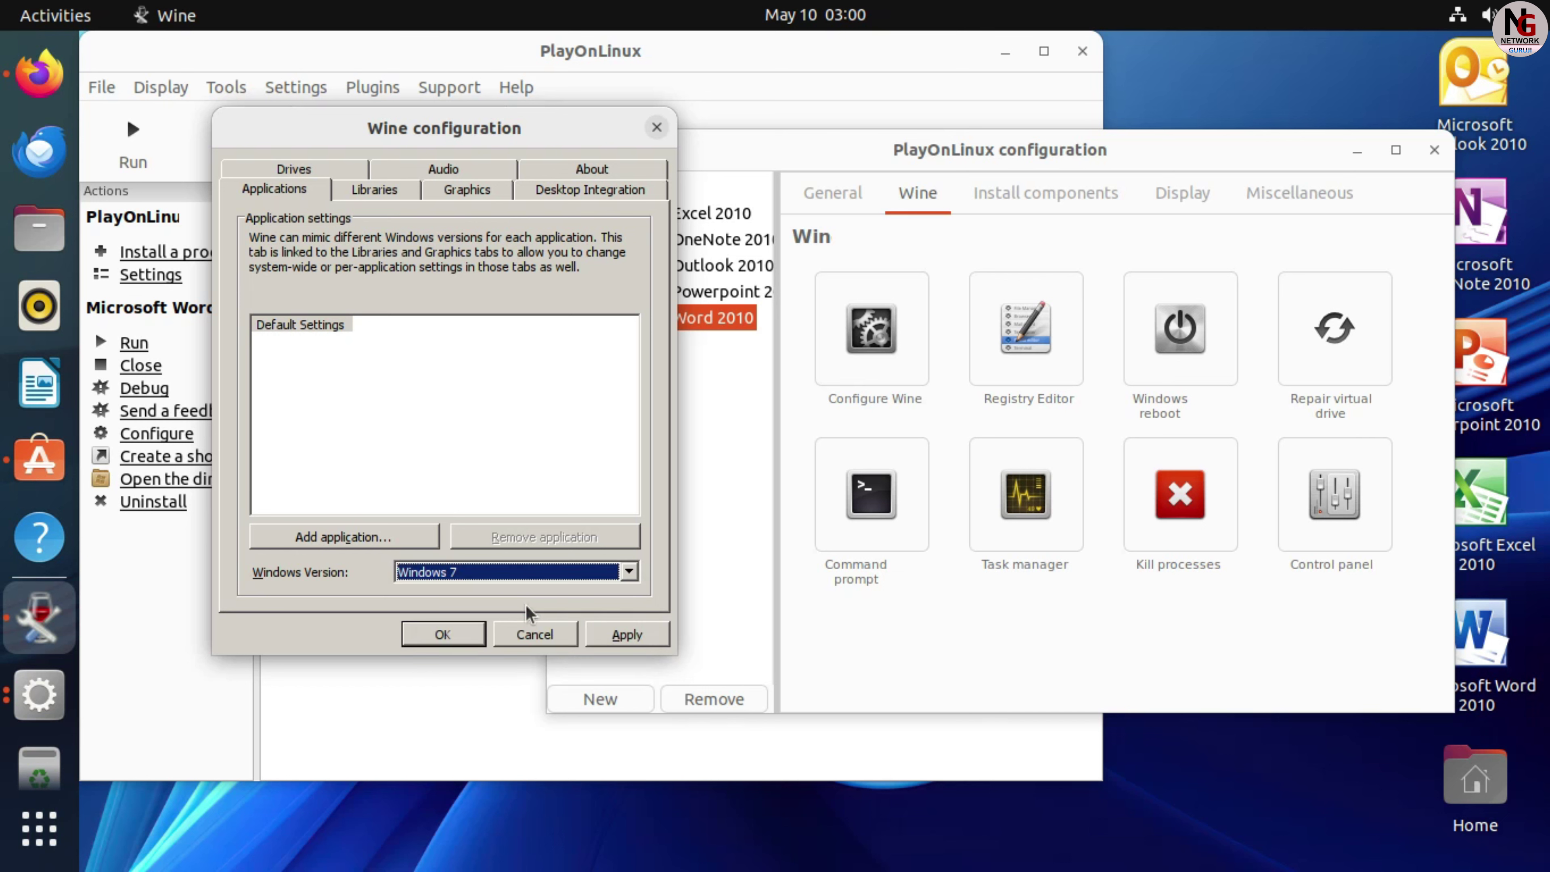
{"action": "left_click", "coordinate": [626, 636]}
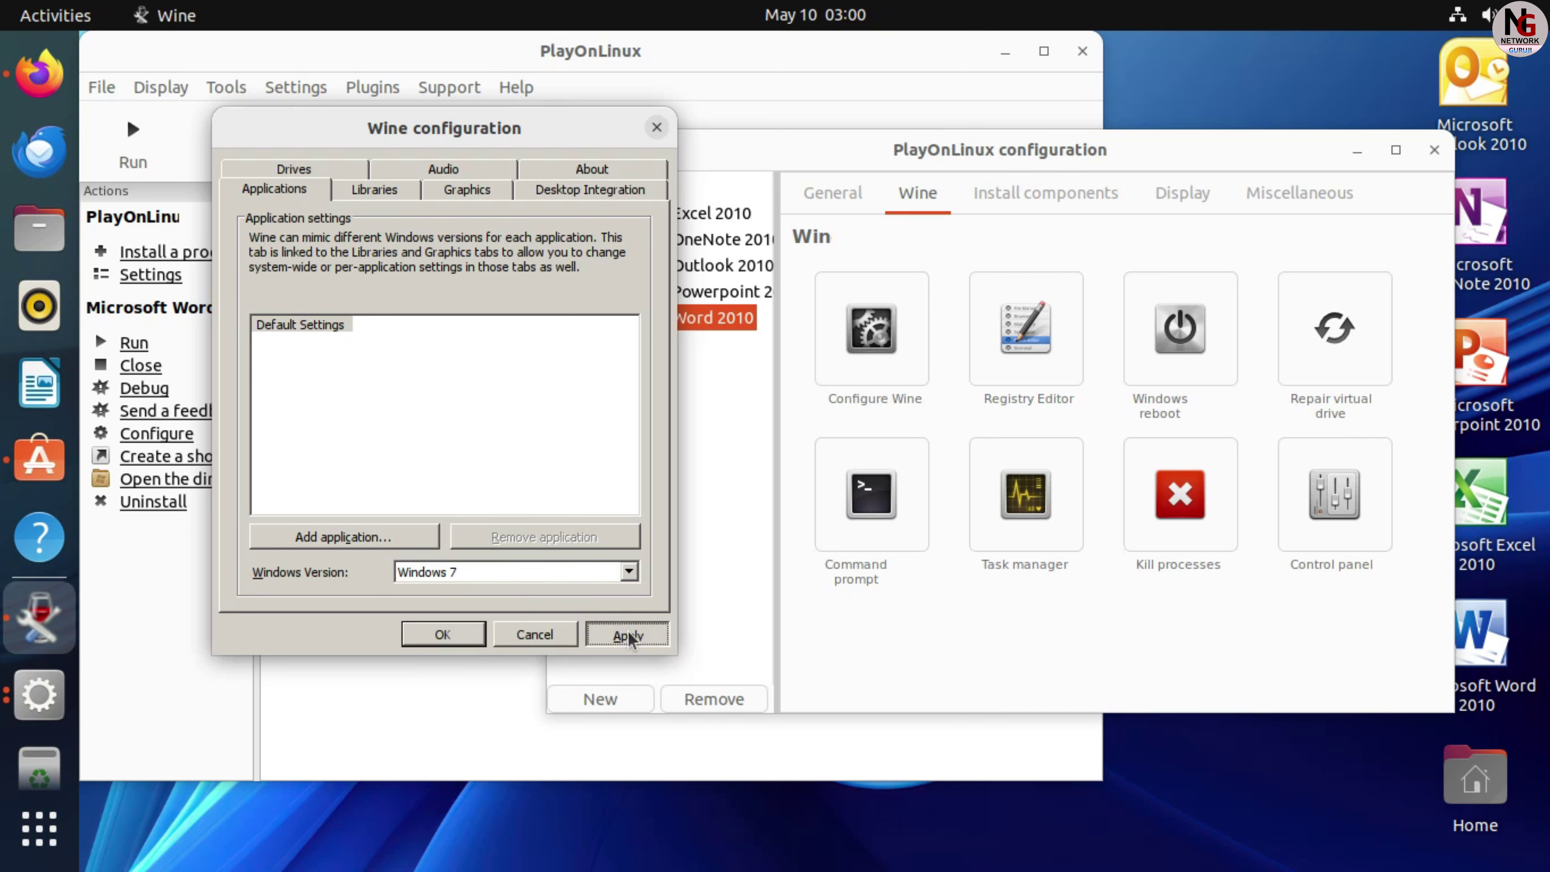
{"action": "left_click", "coordinate": [444, 635]}
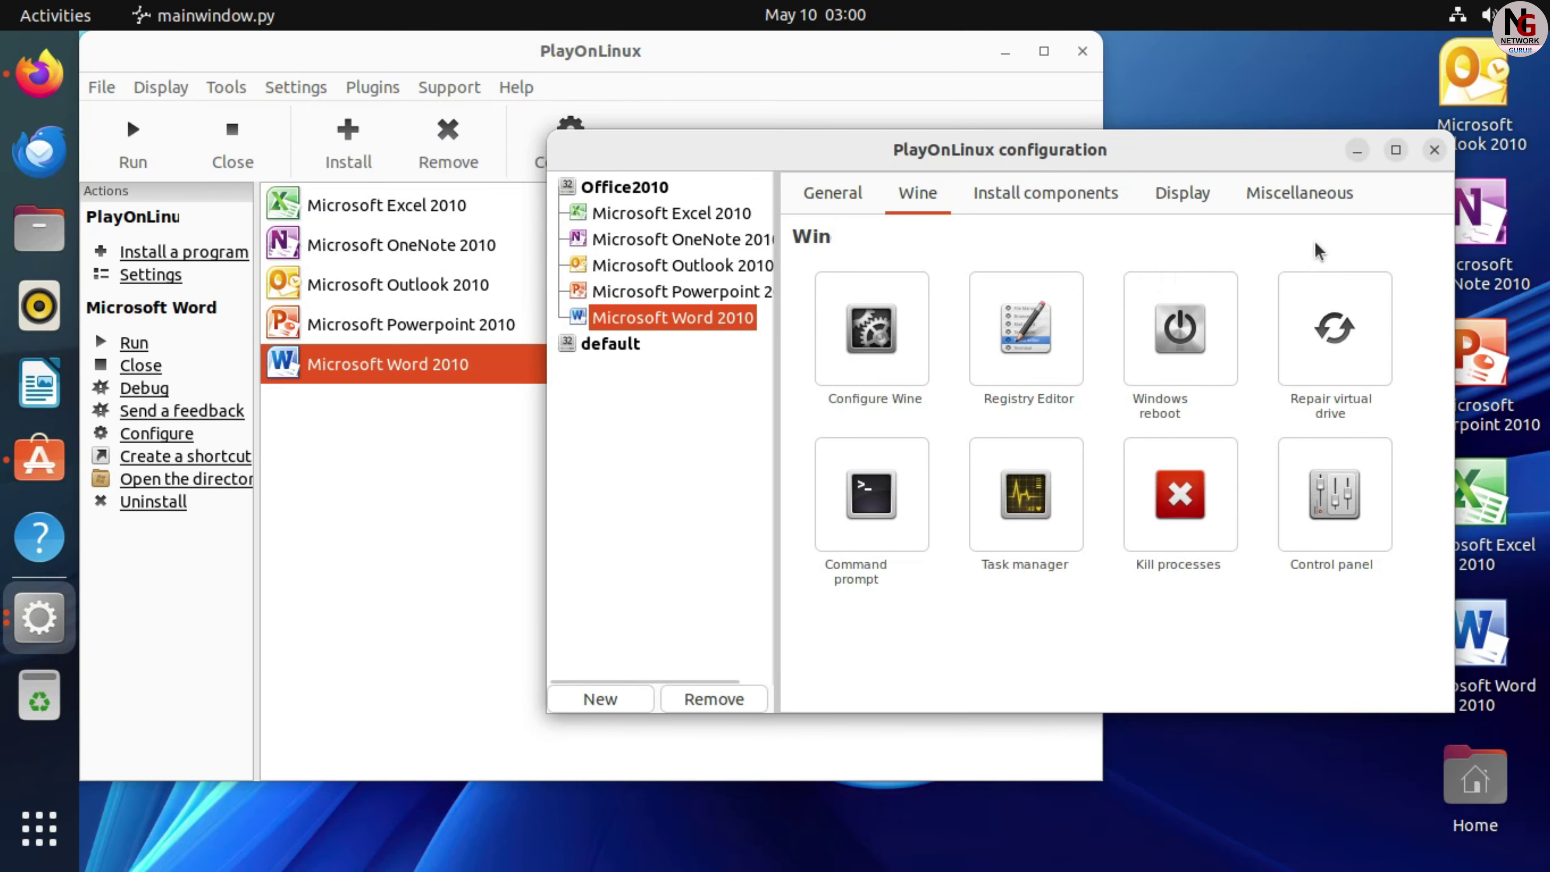
{"action": "left_click", "coordinate": [1434, 150]}
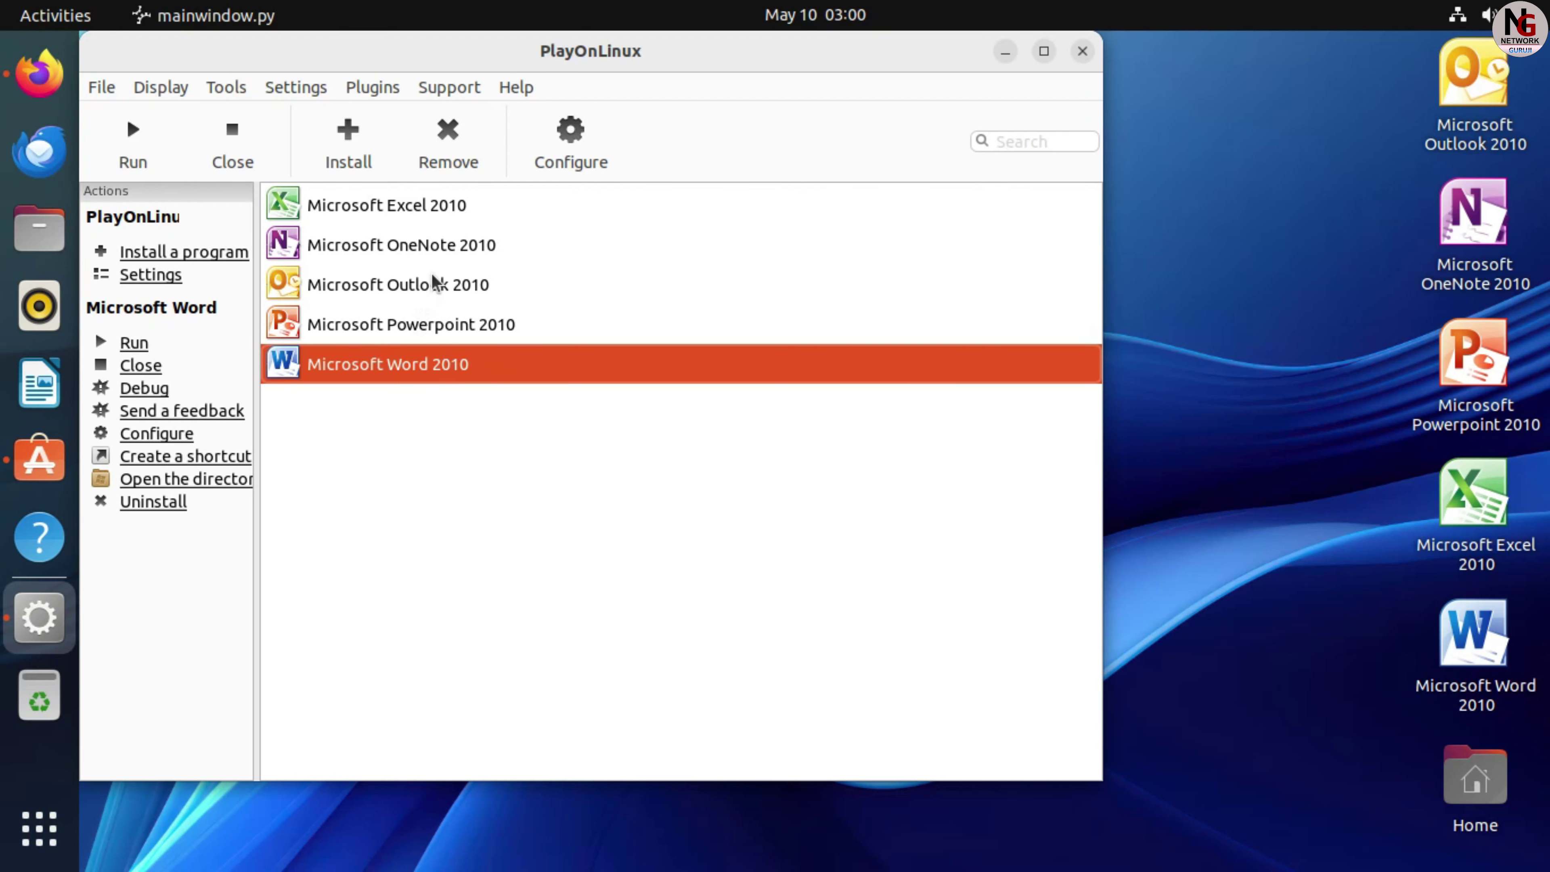
Launch Microsoft Excel 2010 from PlayOnLinux, minimise the PlayOnLinux window and decline starting Excel in safe mode.
{"action": "left_click", "coordinate": [433, 211]}
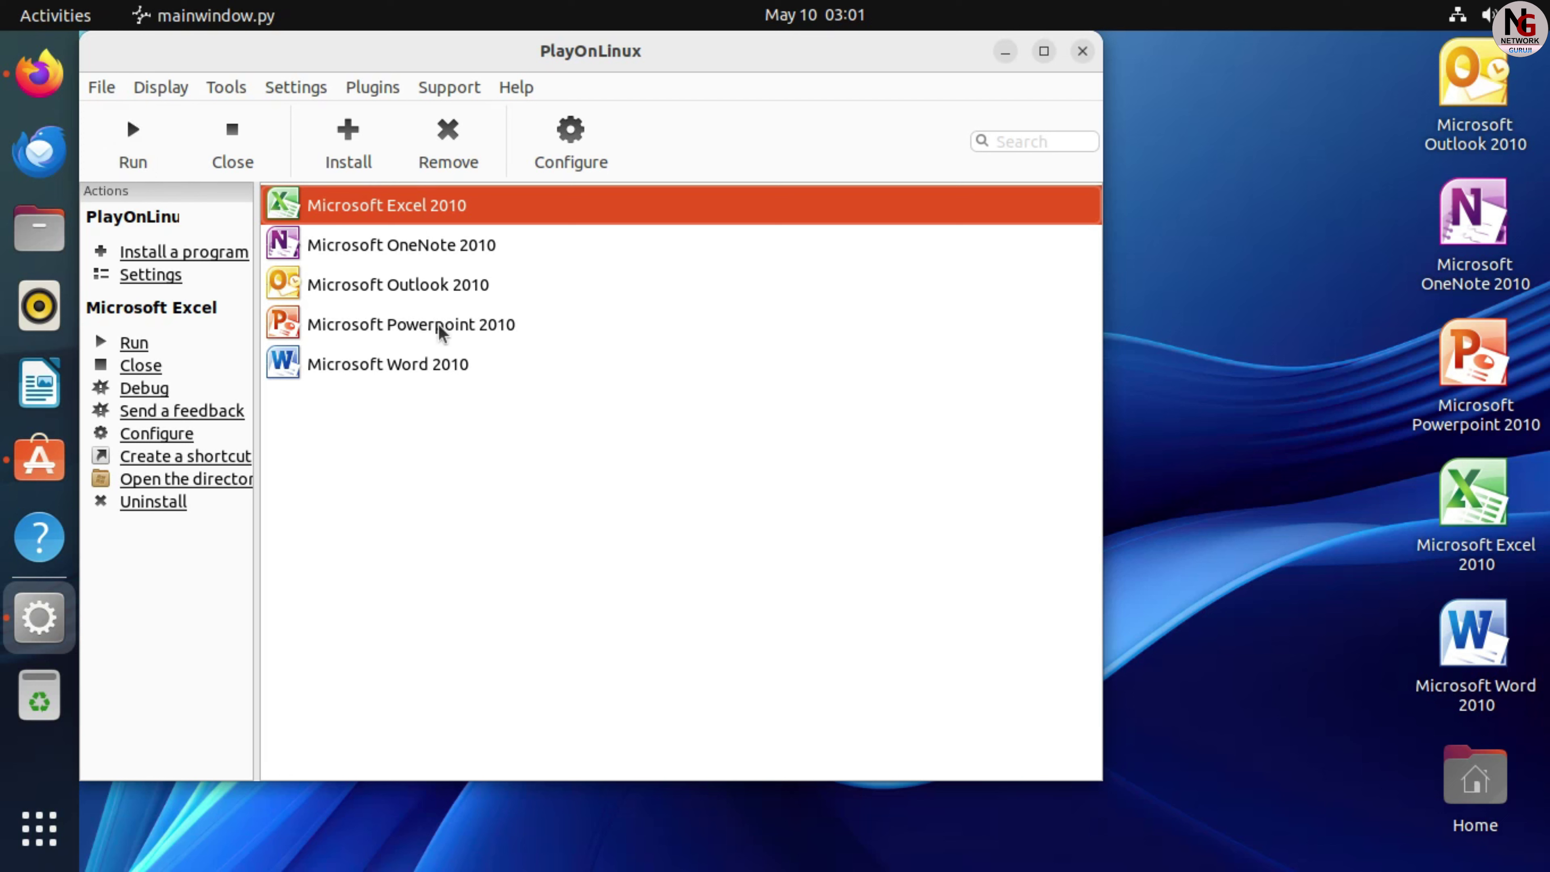
{"action": "left_click", "coordinate": [1005, 52]}
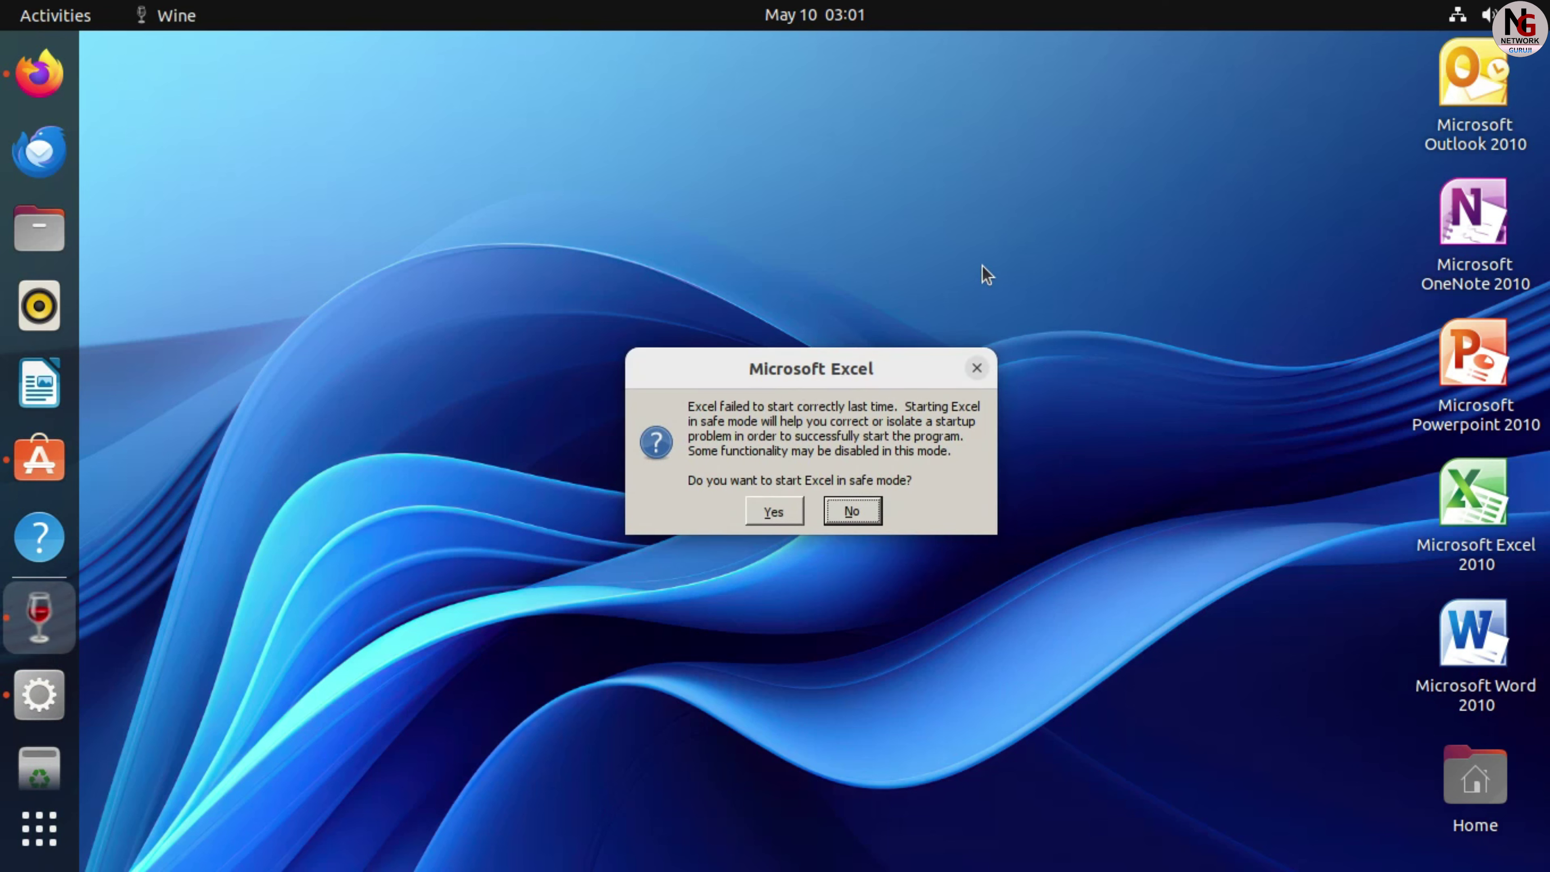
{"action": "left_click", "coordinate": [839, 504]}
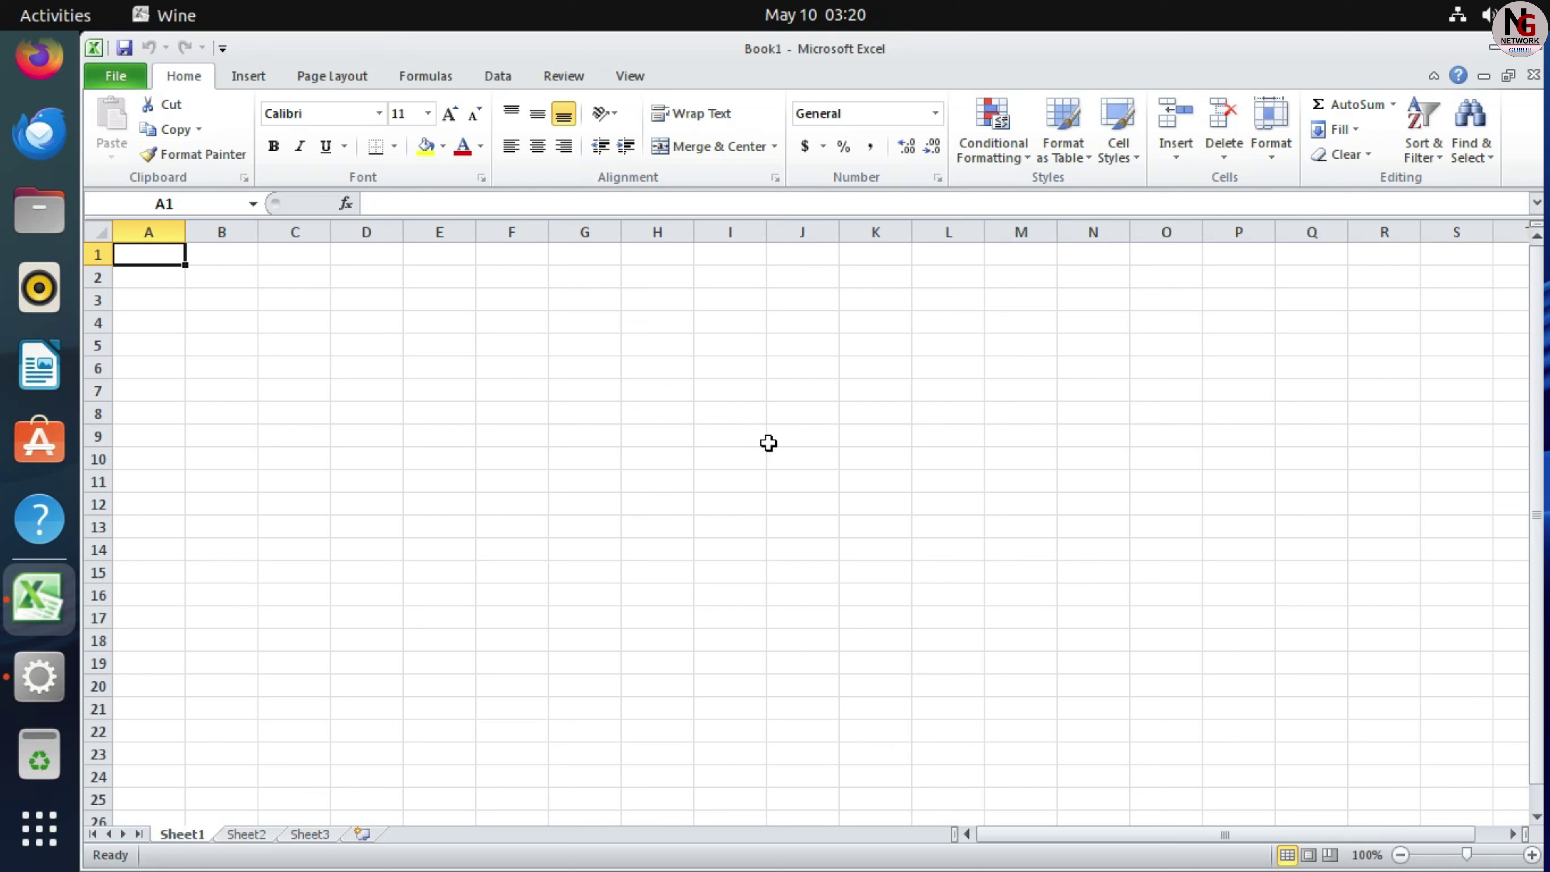
Examine Excel's insert, page layout, formulas, data, review and view commands, and return to the home commands.
{"action": "left_click", "coordinate": [239, 86]}
{"action": "left_click", "coordinate": [299, 85]}
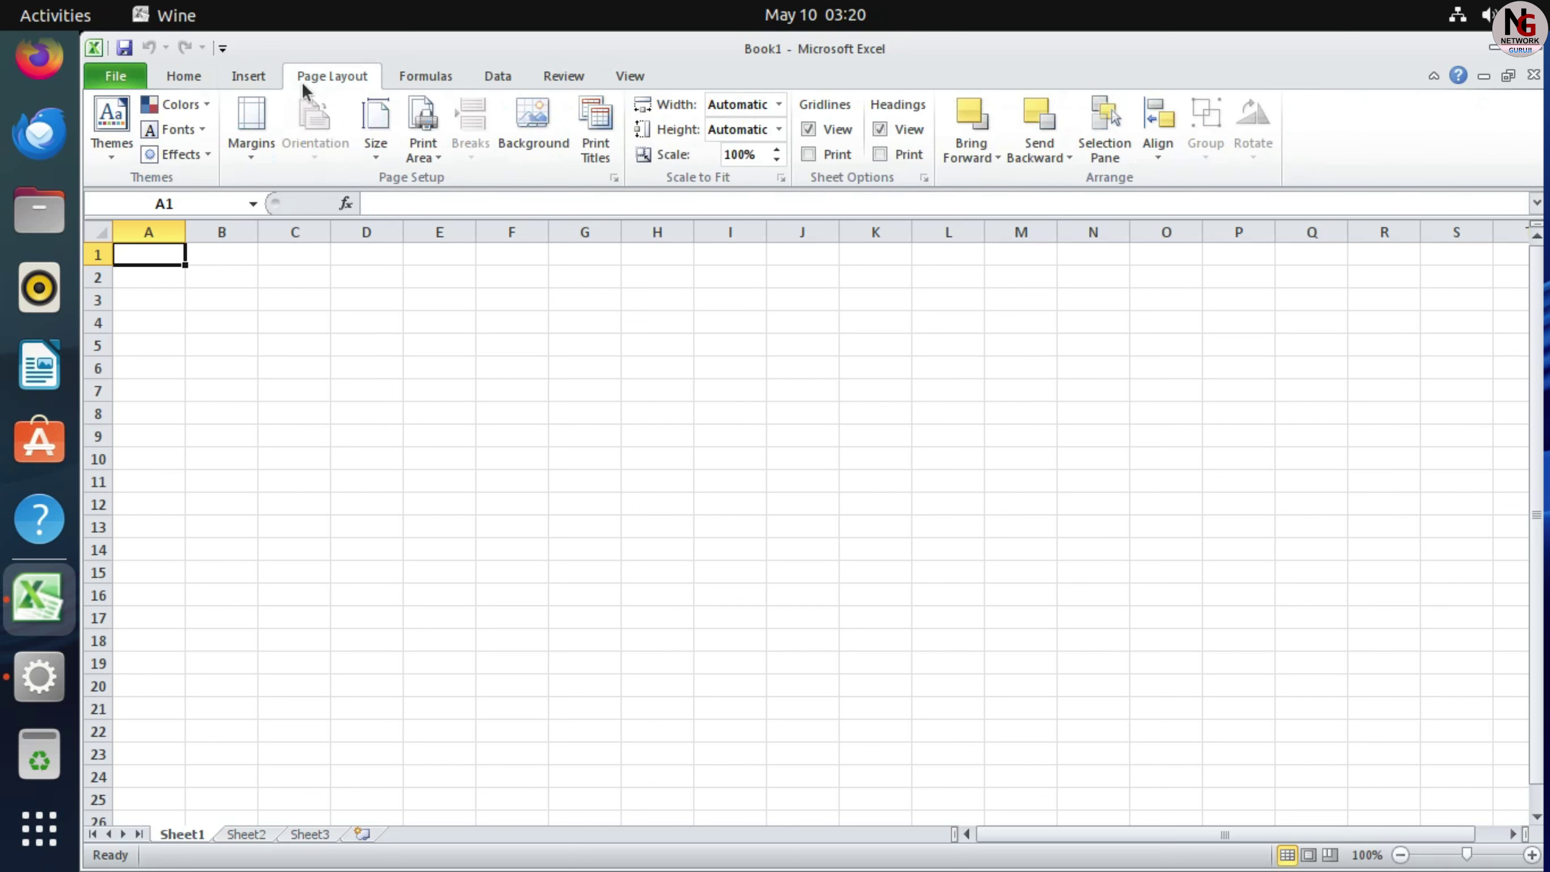
{"action": "left_click", "coordinate": [393, 81]}
{"action": "left_click", "coordinate": [496, 78]}
{"action": "left_click", "coordinate": [563, 76]}
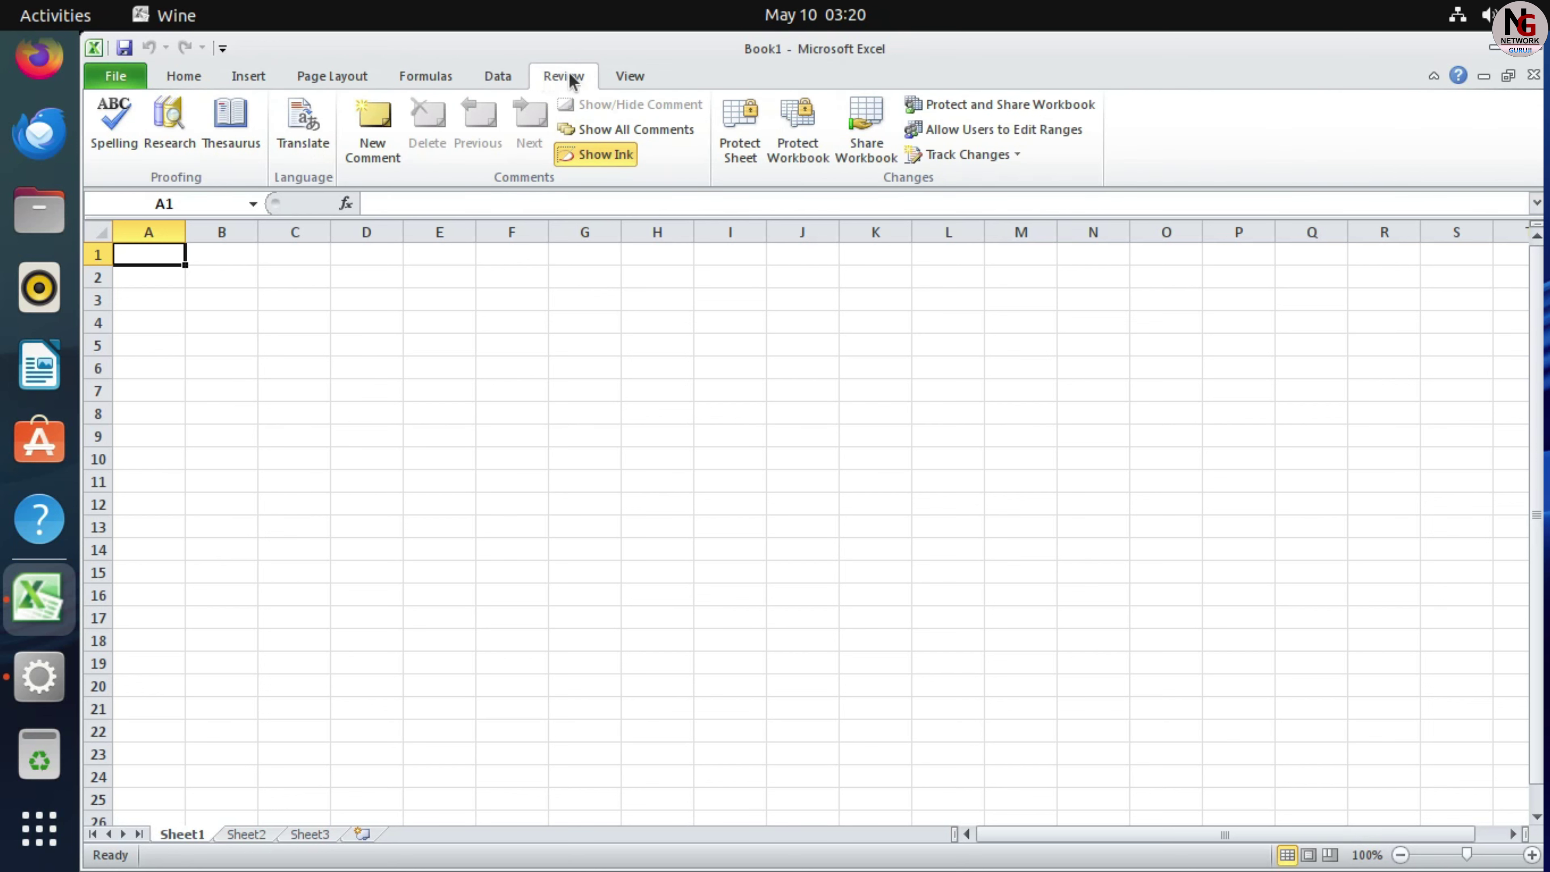
{"action": "left_click", "coordinate": [628, 76]}
{"action": "left_click", "coordinate": [195, 80]}
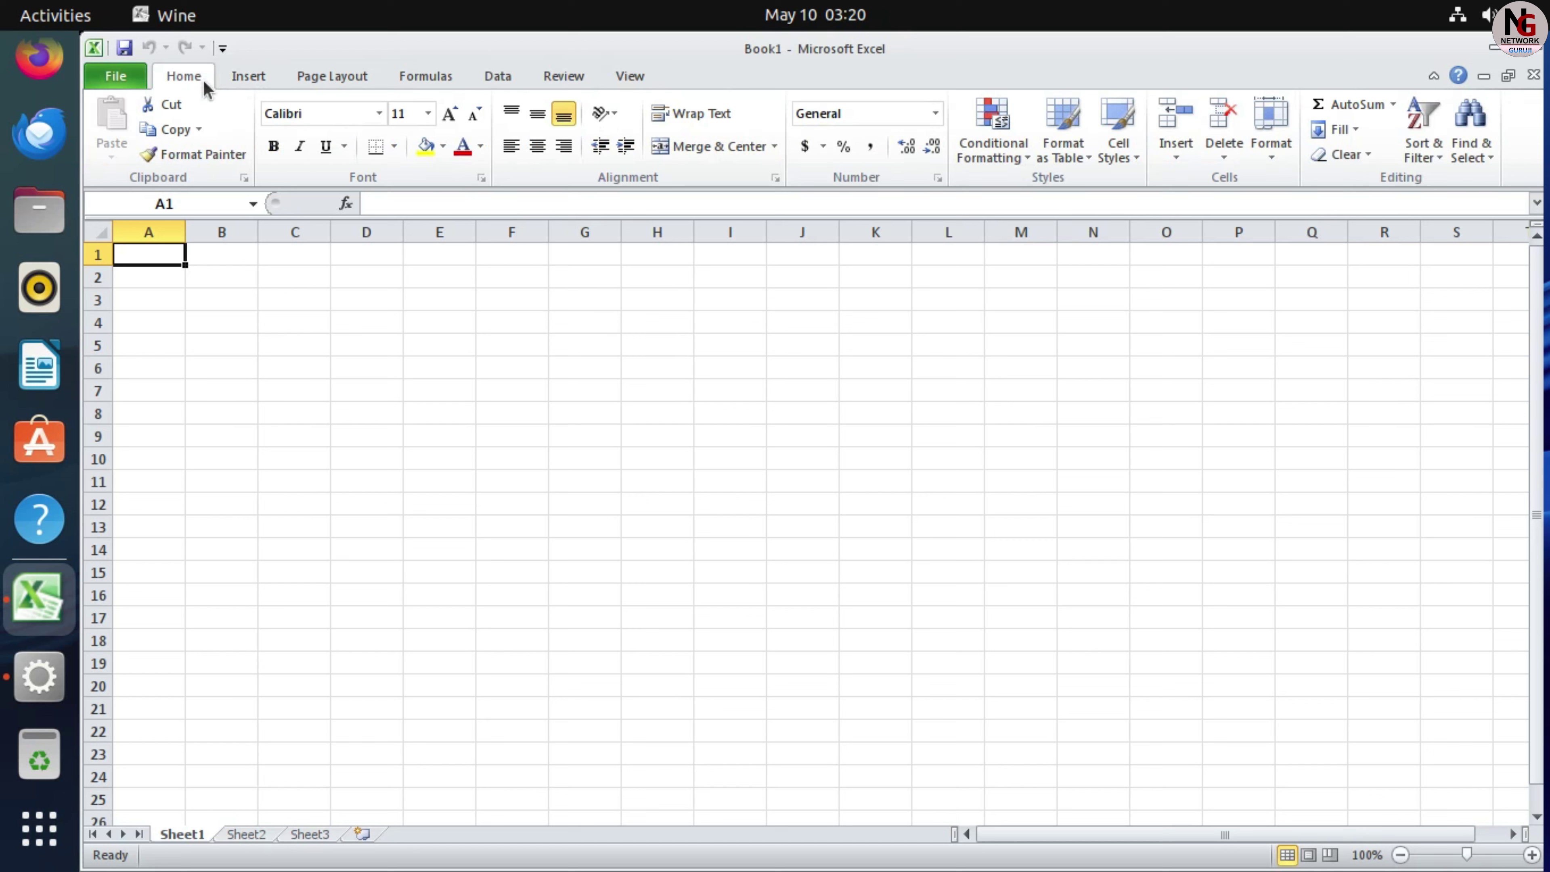
Close Excel and bring the minimised PlayOnLinux window back up.
{"action": "left_click", "coordinate": [1527, 53]}
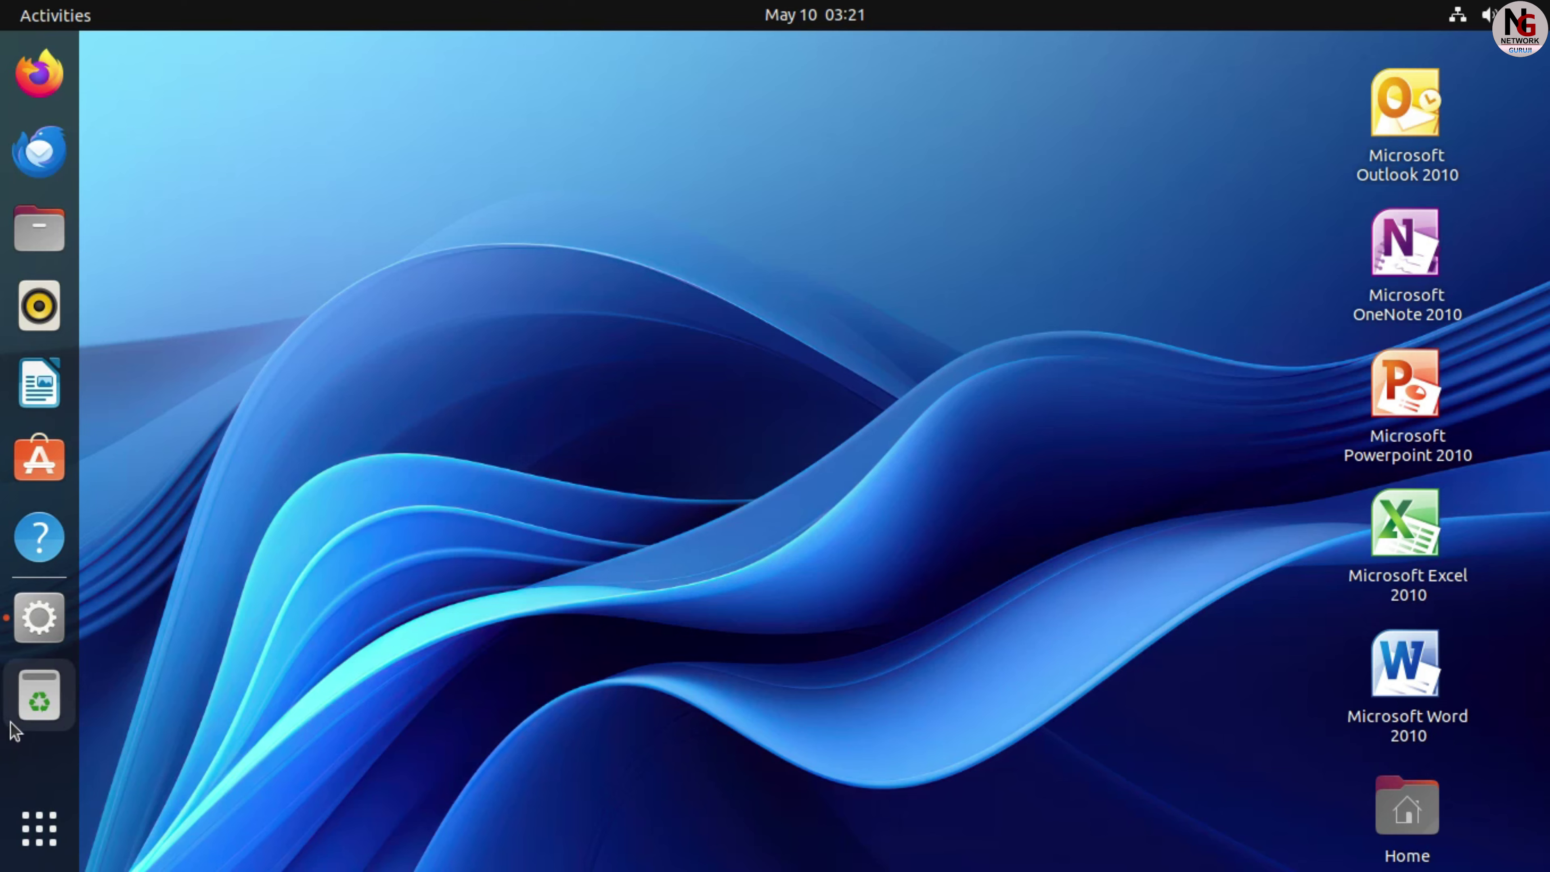
{"action": "left_click", "coordinate": [39, 618]}
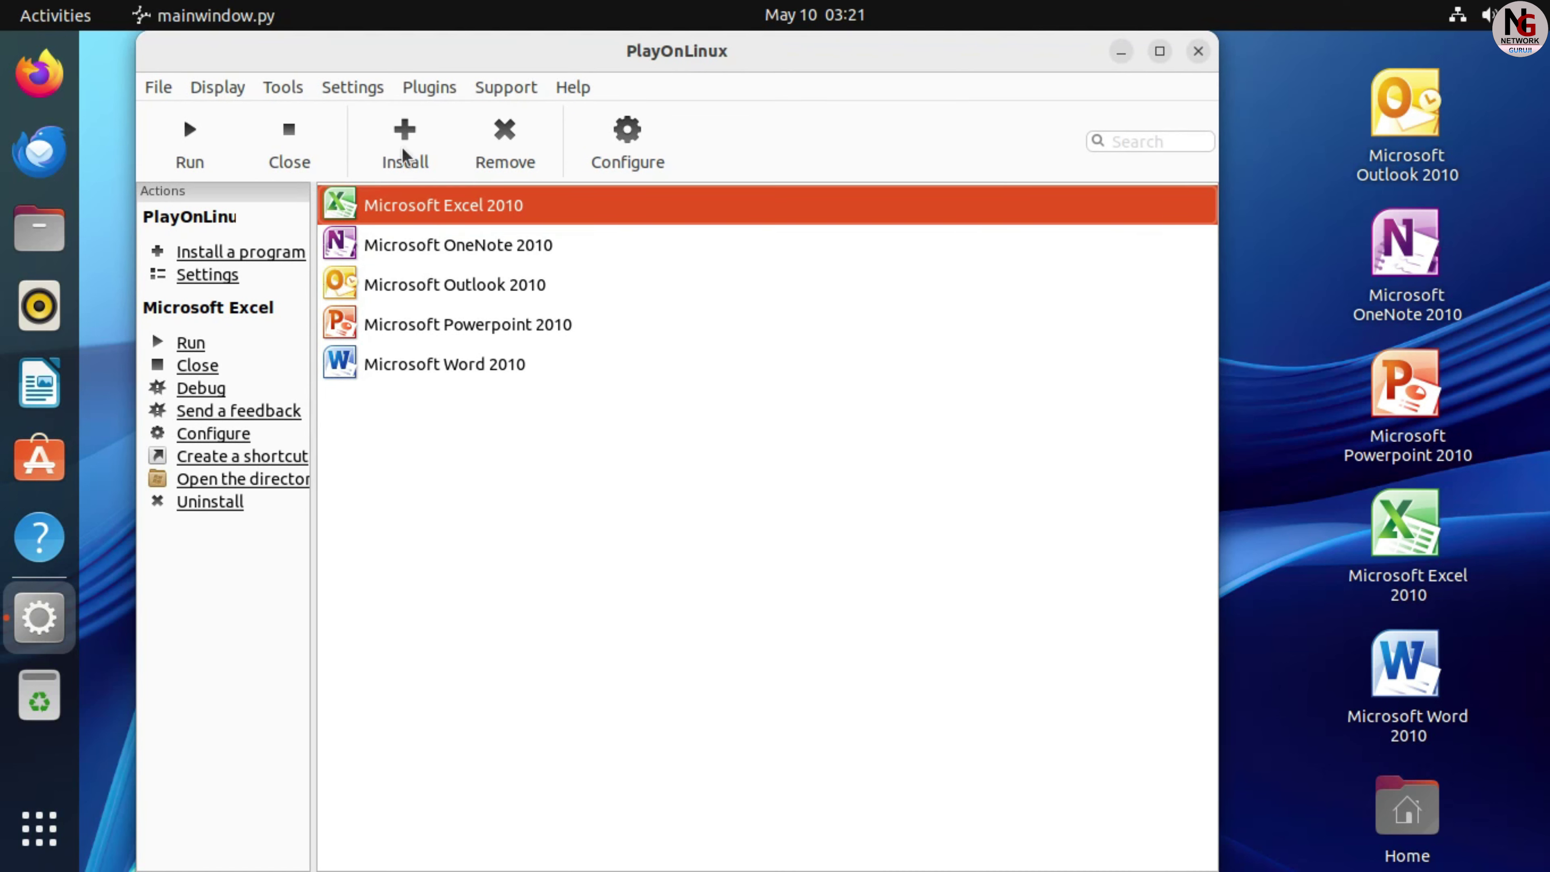
Open the Wine configuration for Microsoft OneNote 2010, review its application and graphics settings, and cancel without changes.
{"action": "left_click", "coordinate": [475, 284]}
{"action": "left_click", "coordinate": [473, 247]}
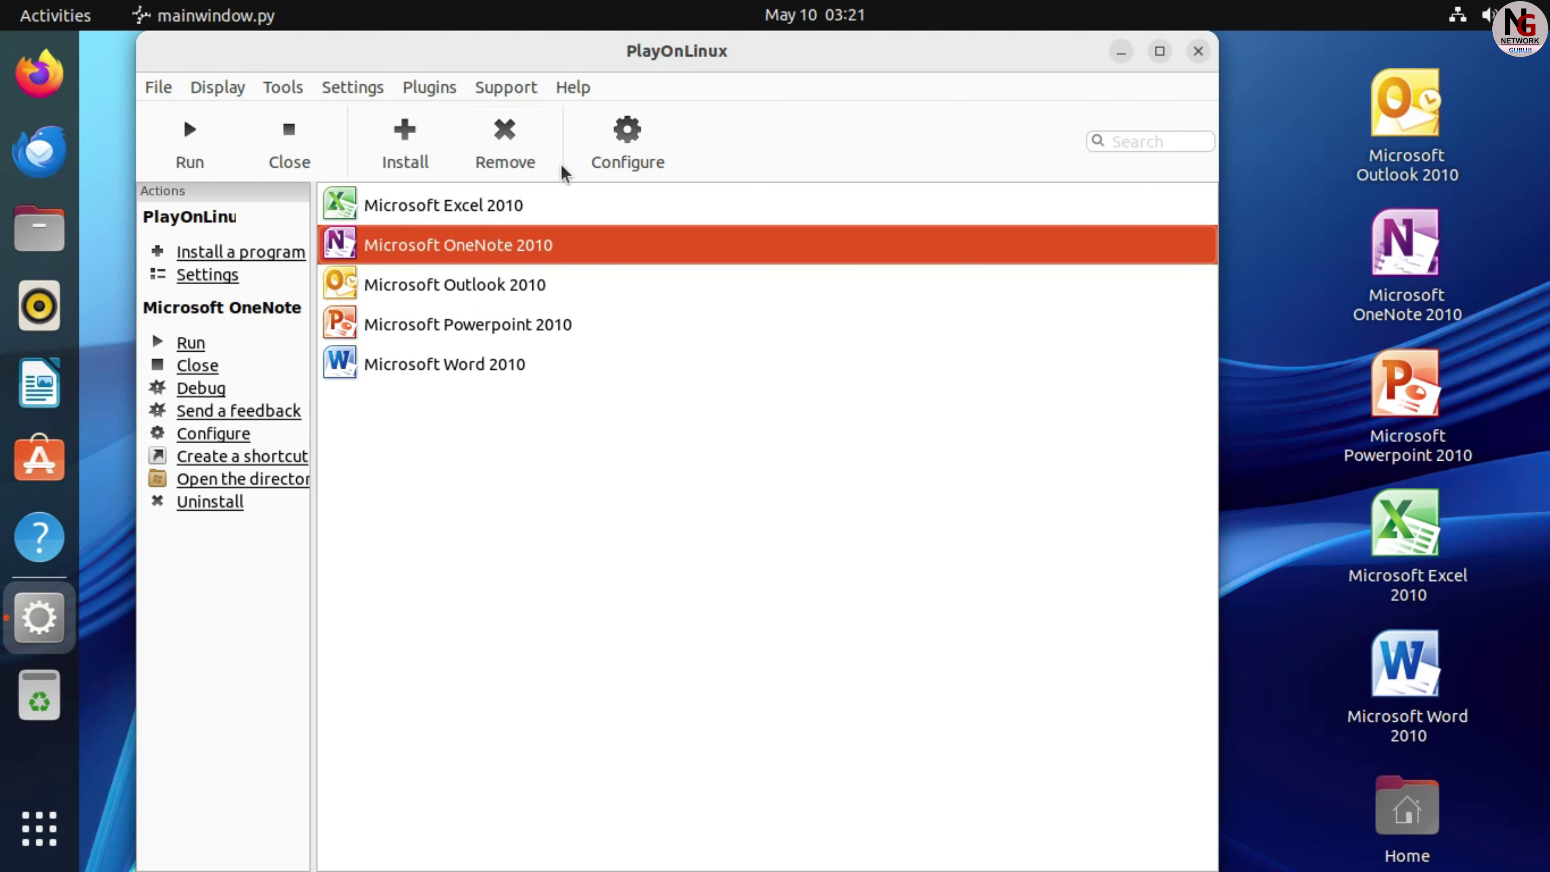
{"action": "left_click", "coordinate": [616, 164]}
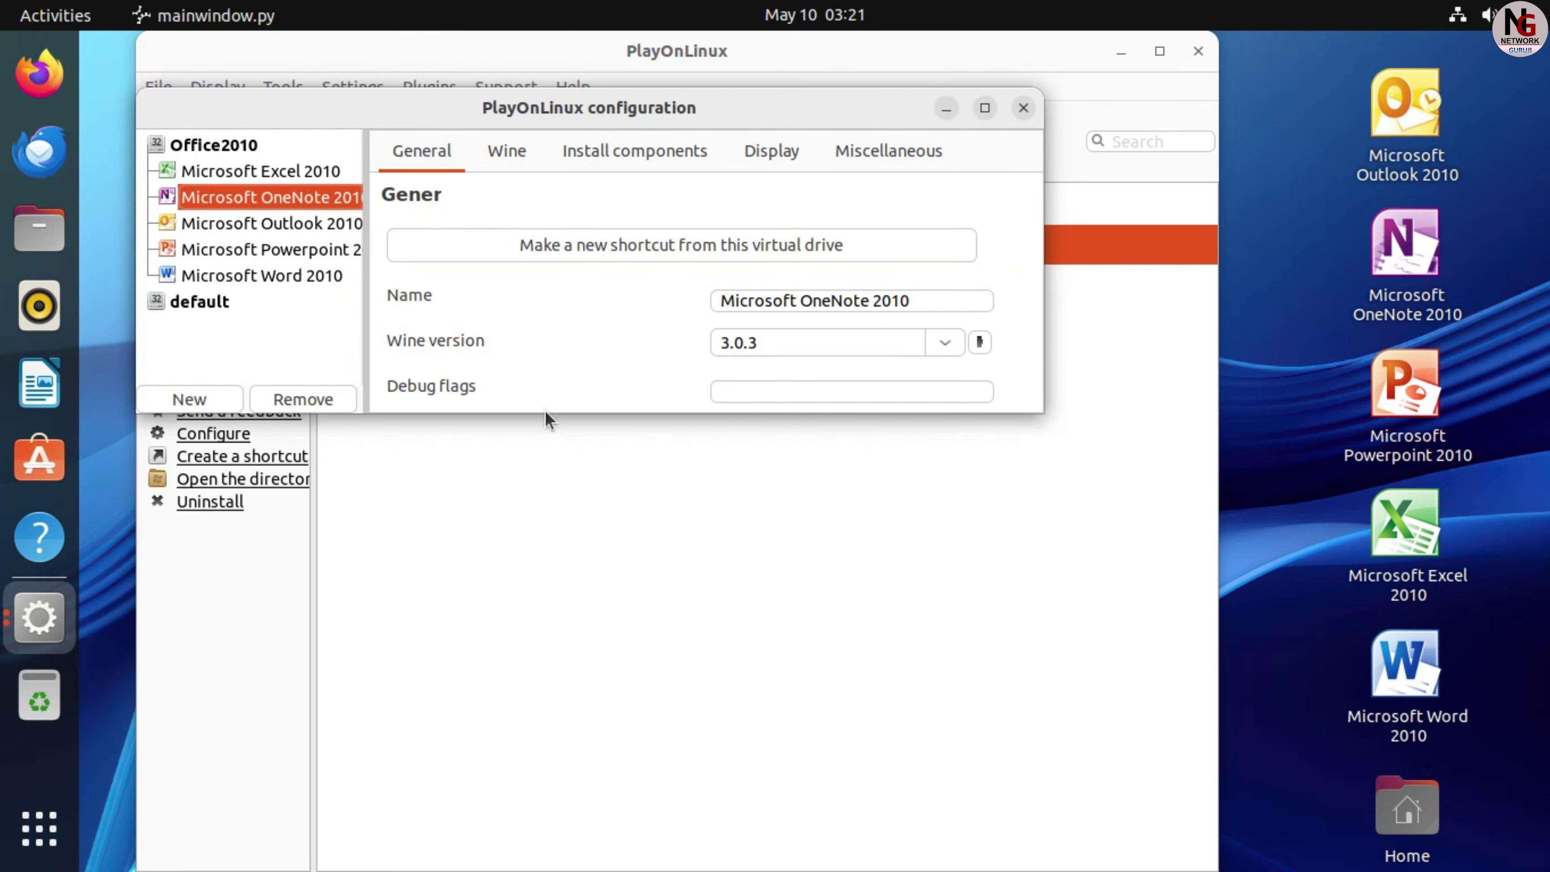
{"action": "left_click_drag", "start_coordinate": [543, 412], "coordinate": [549, 664]}
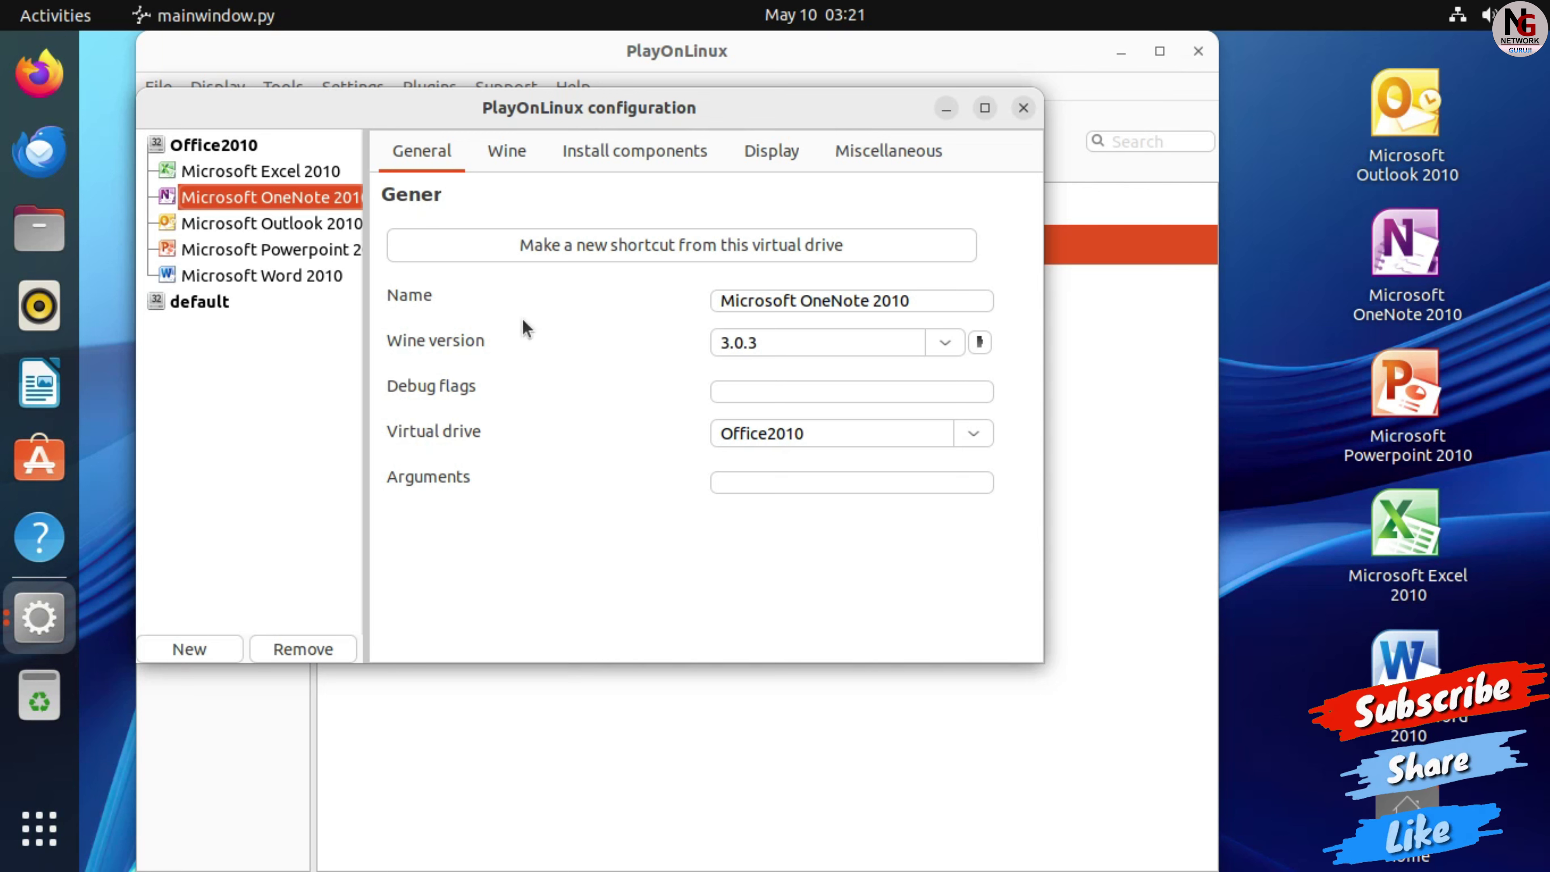
{"action": "left_click", "coordinate": [506, 153]}
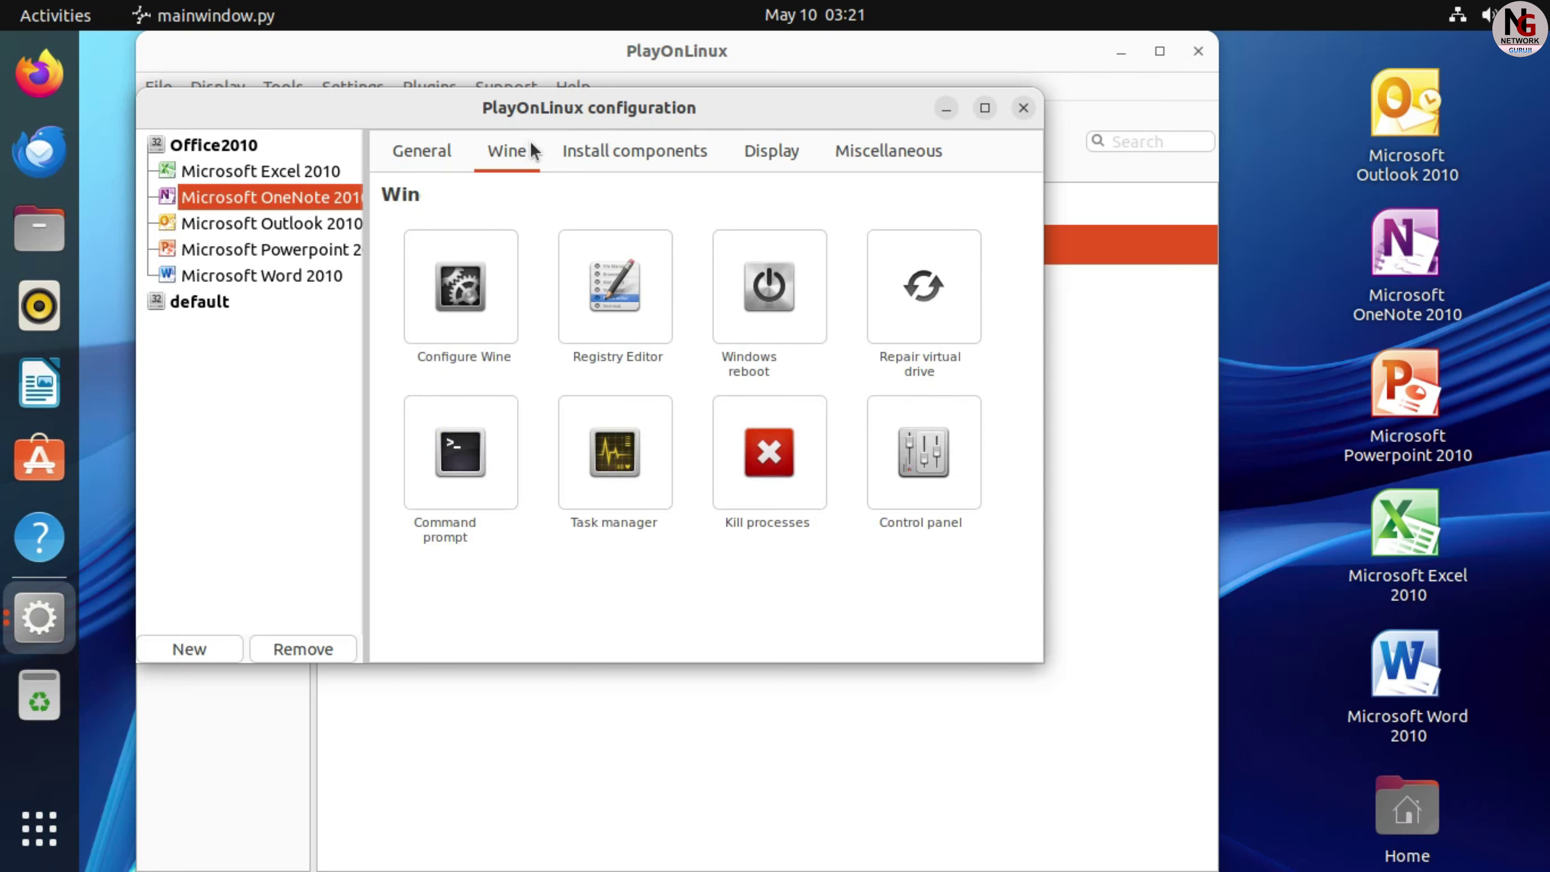
{"action": "left_click", "coordinate": [462, 319]}
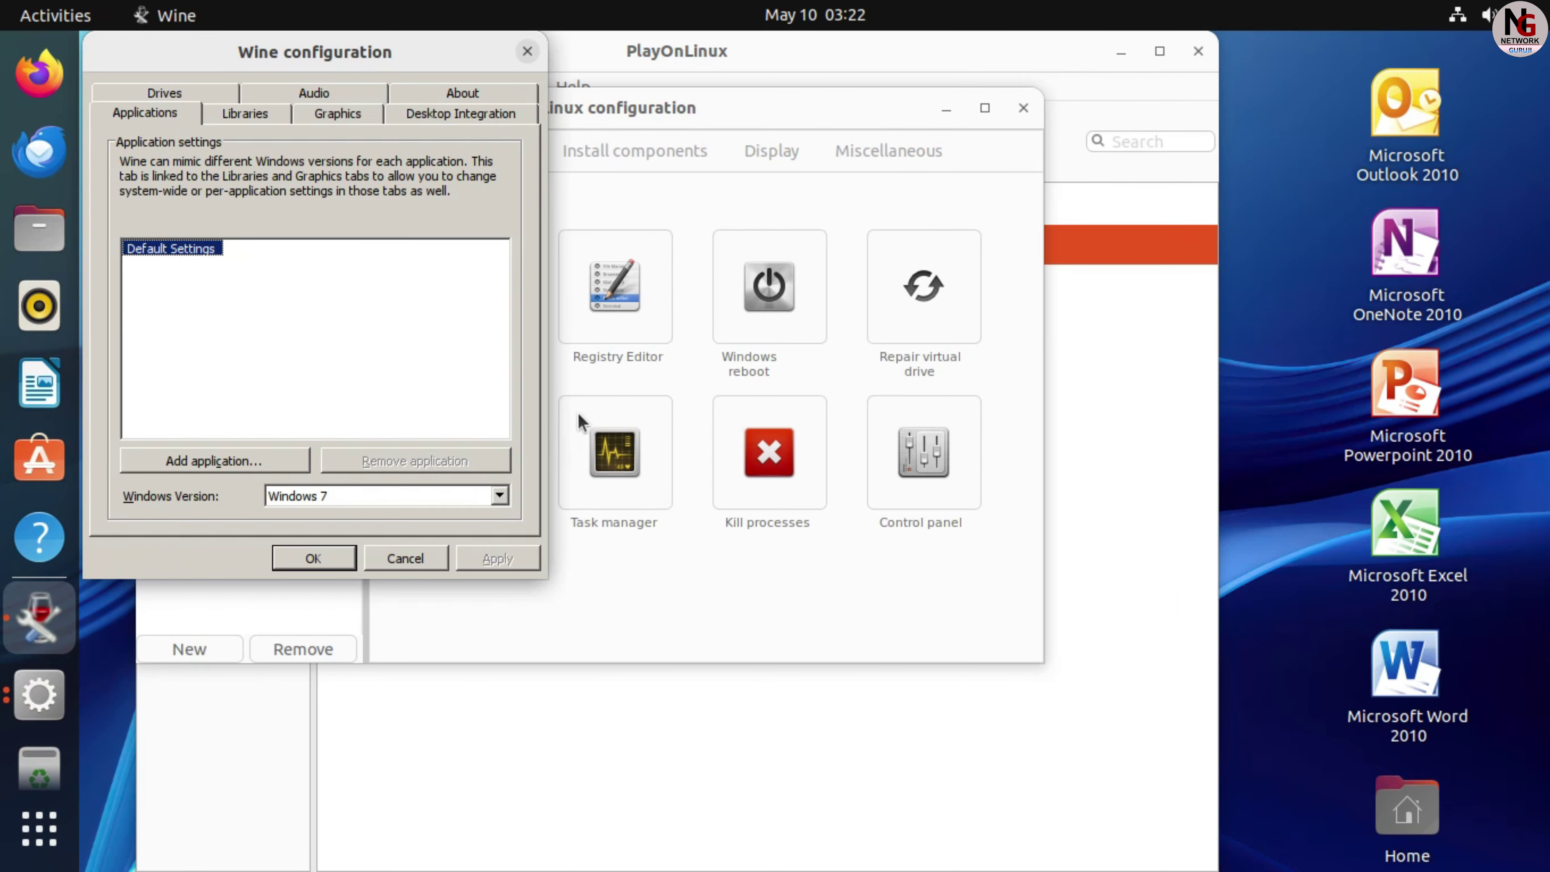
{"action": "left_click", "coordinate": [345, 115]}
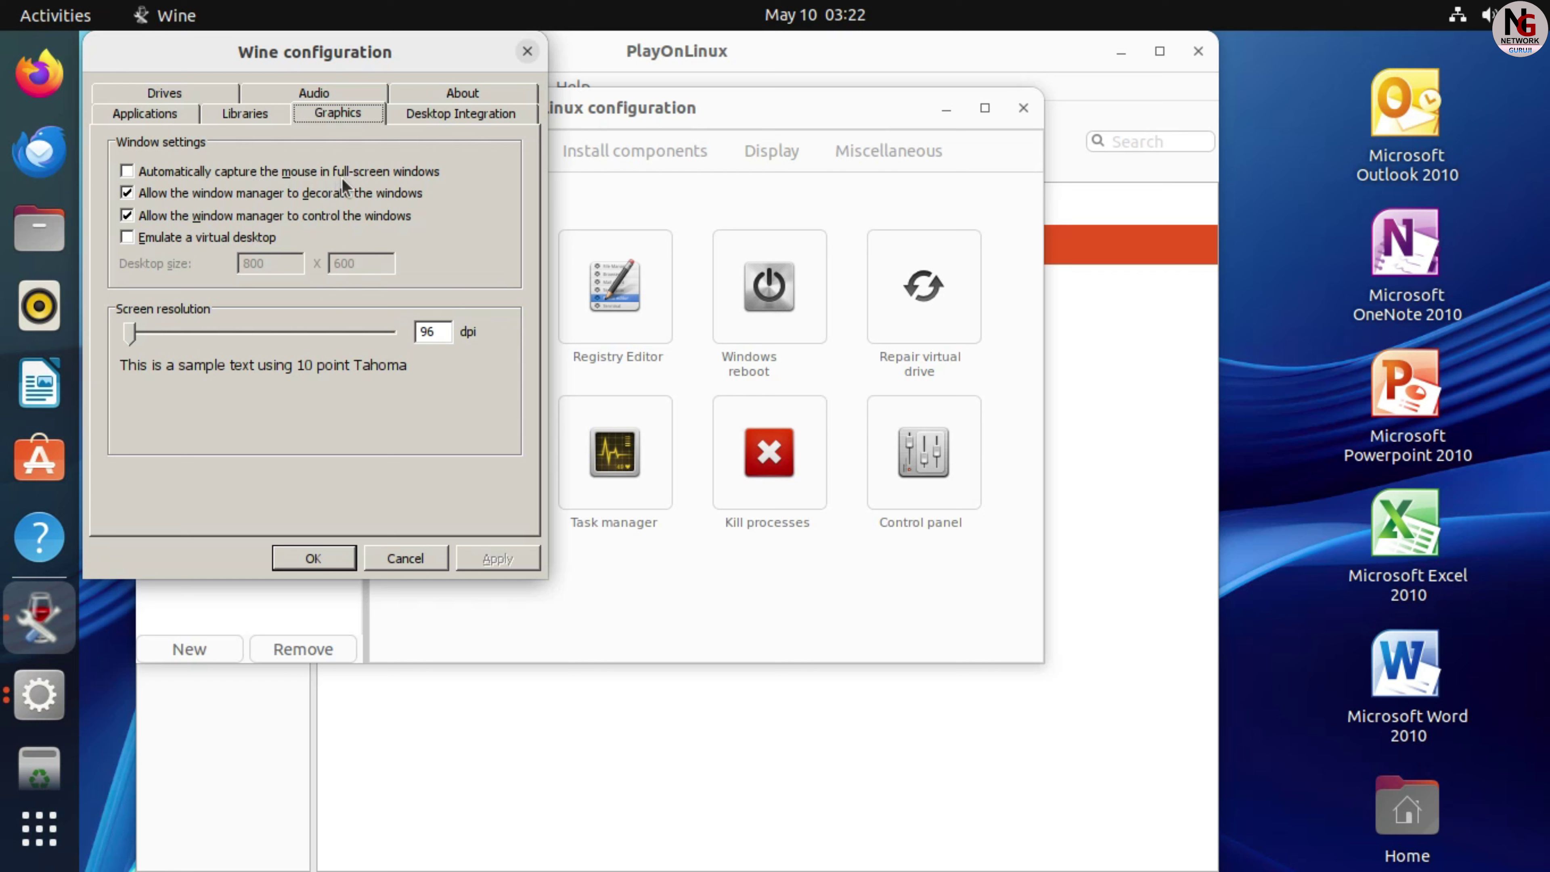
{"action": "left_click", "coordinate": [404, 173]}
{"action": "left_click", "coordinate": [421, 559]}
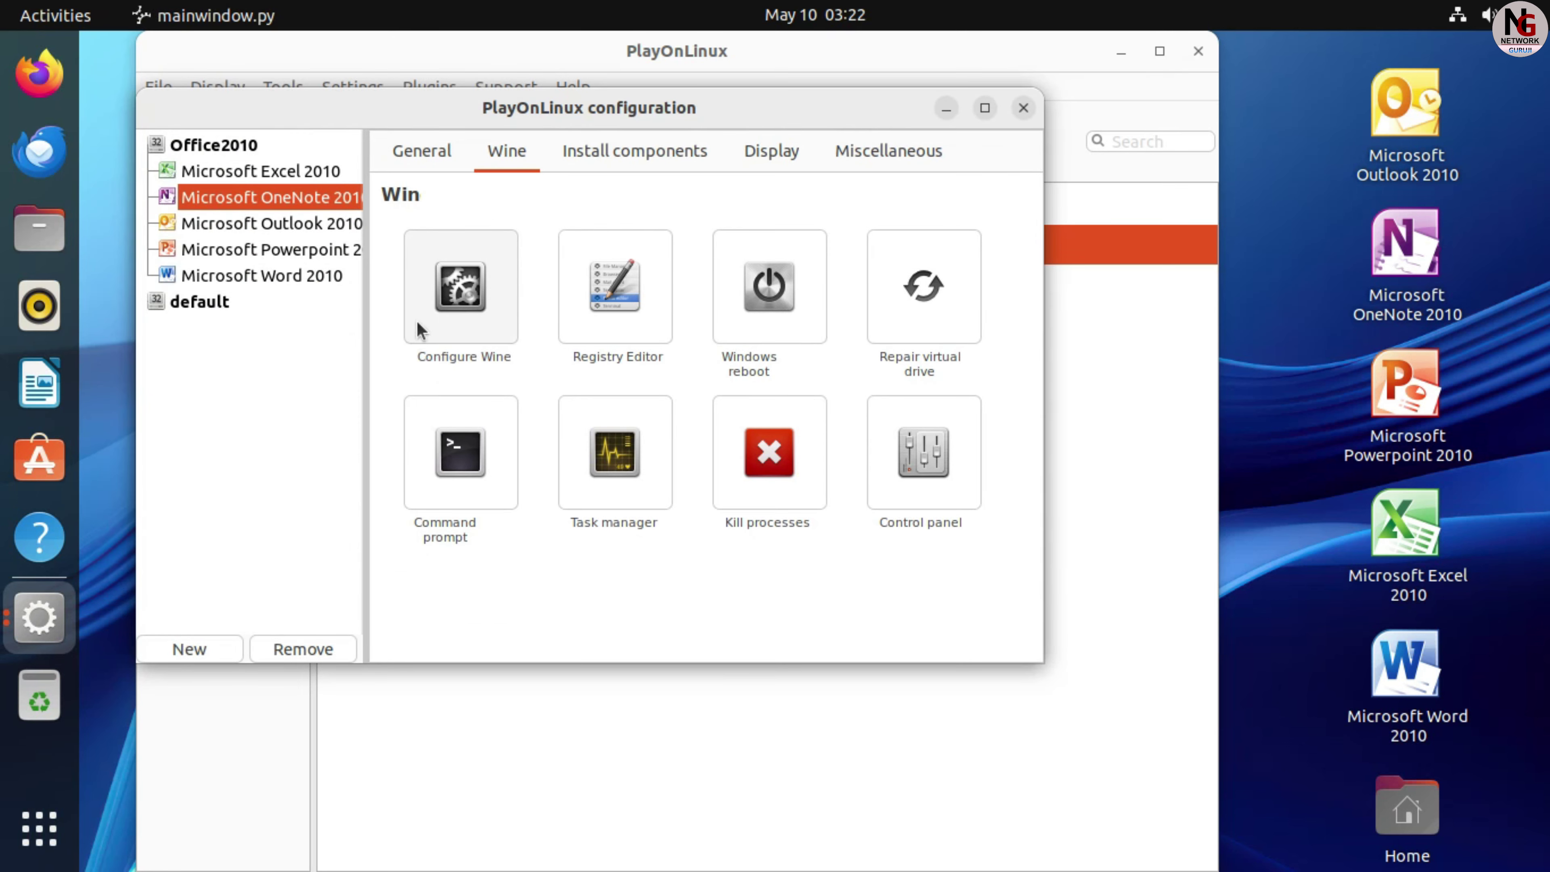
Check OneNote's selectable Wine versions and the x86 and amd64 lists in the Wine versions manager, closing both windows when done.
{"action": "left_click", "coordinate": [433, 153]}
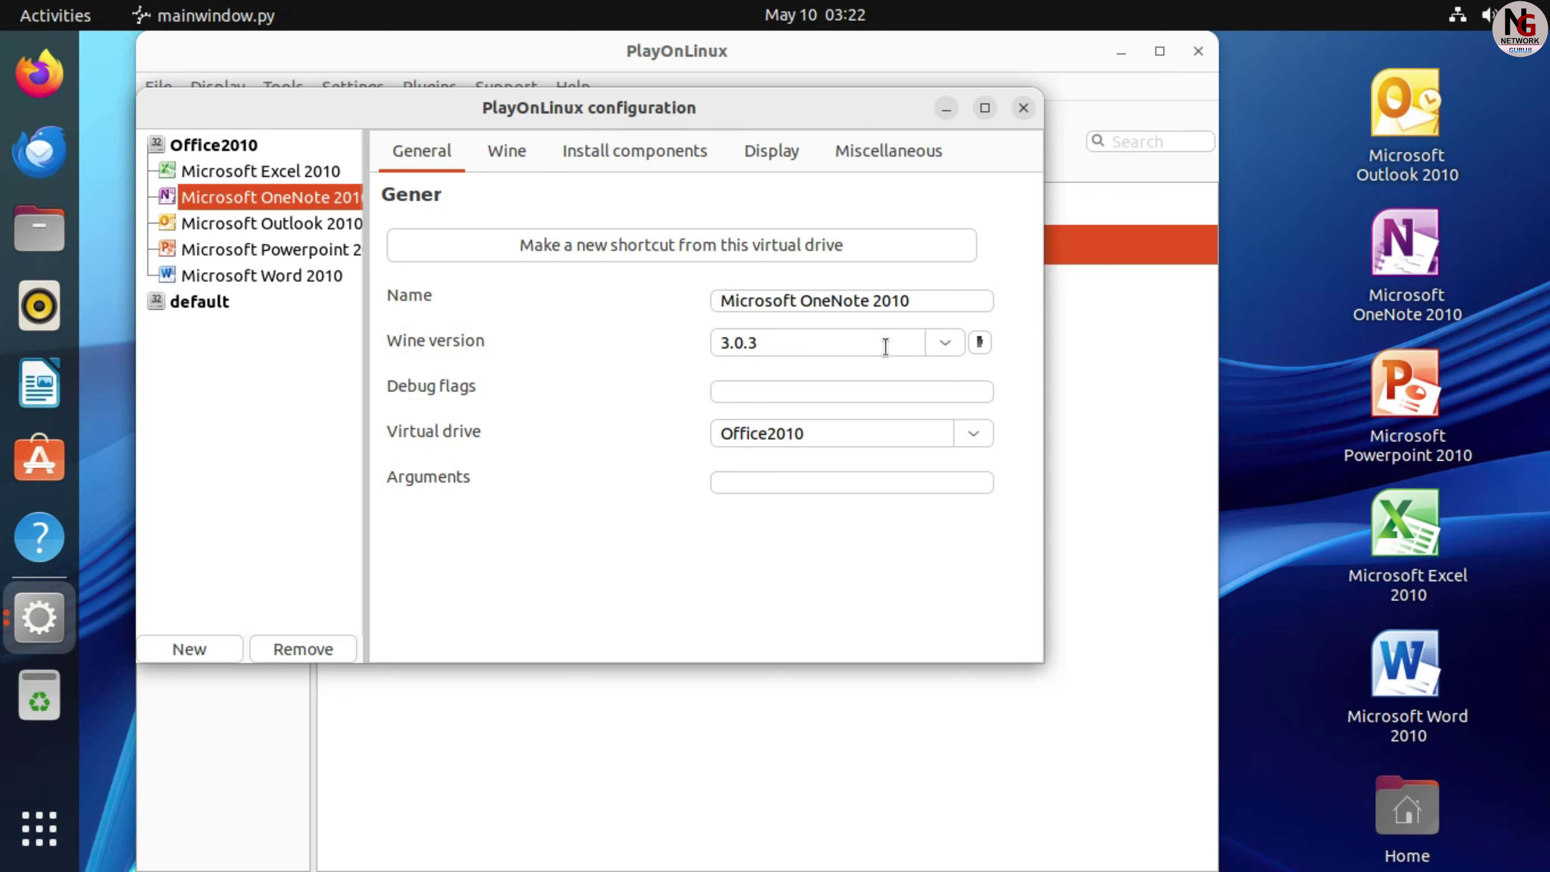
{"action": "left_click", "coordinate": [944, 343]}
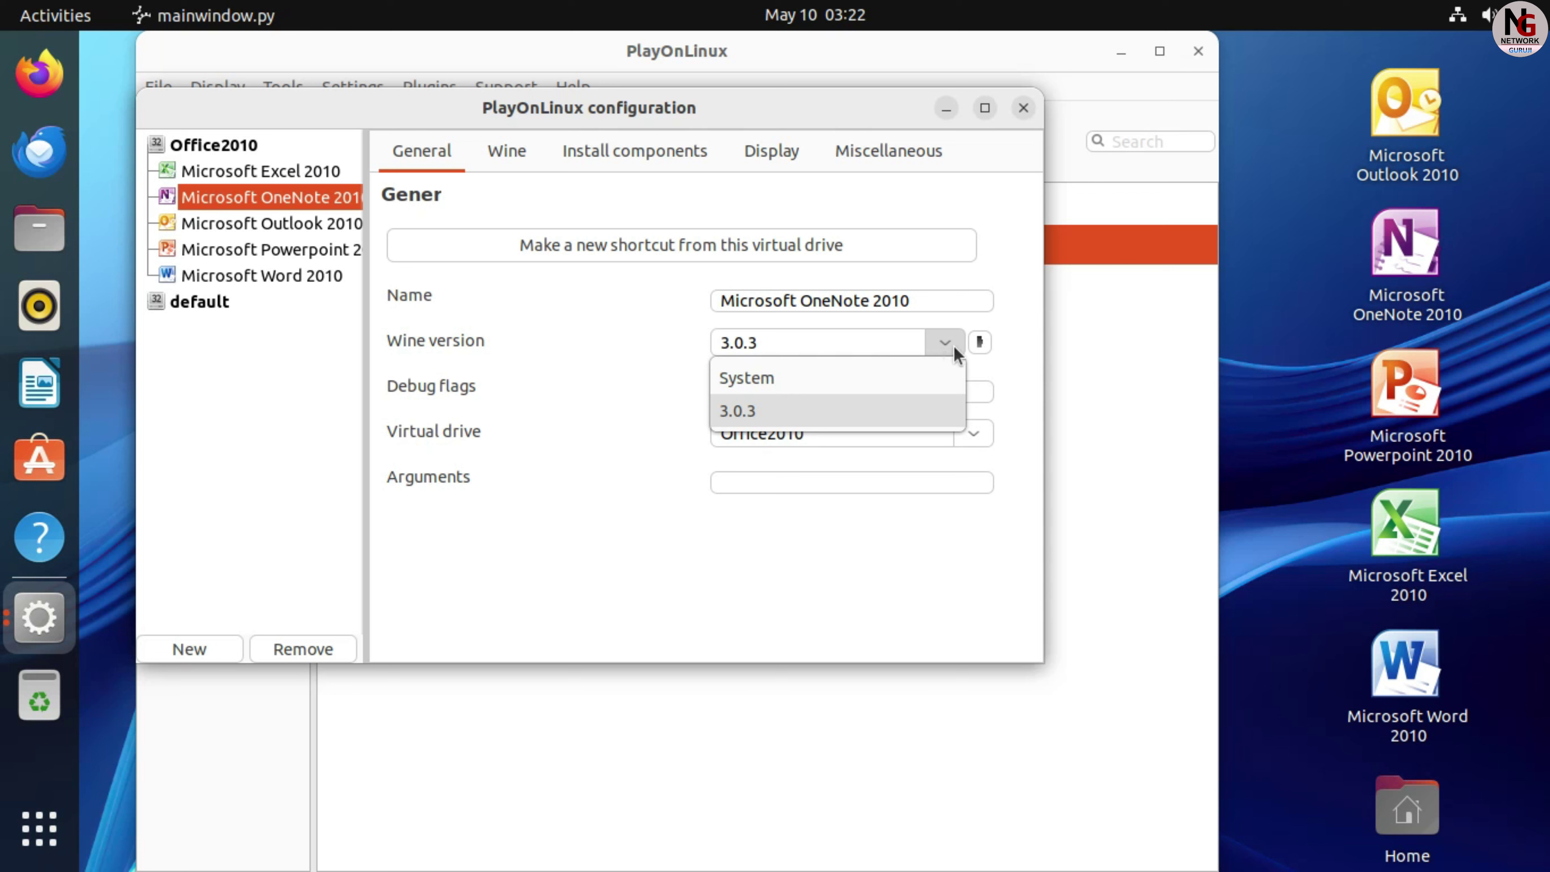
{"action": "left_click", "coordinate": [1005, 344]}
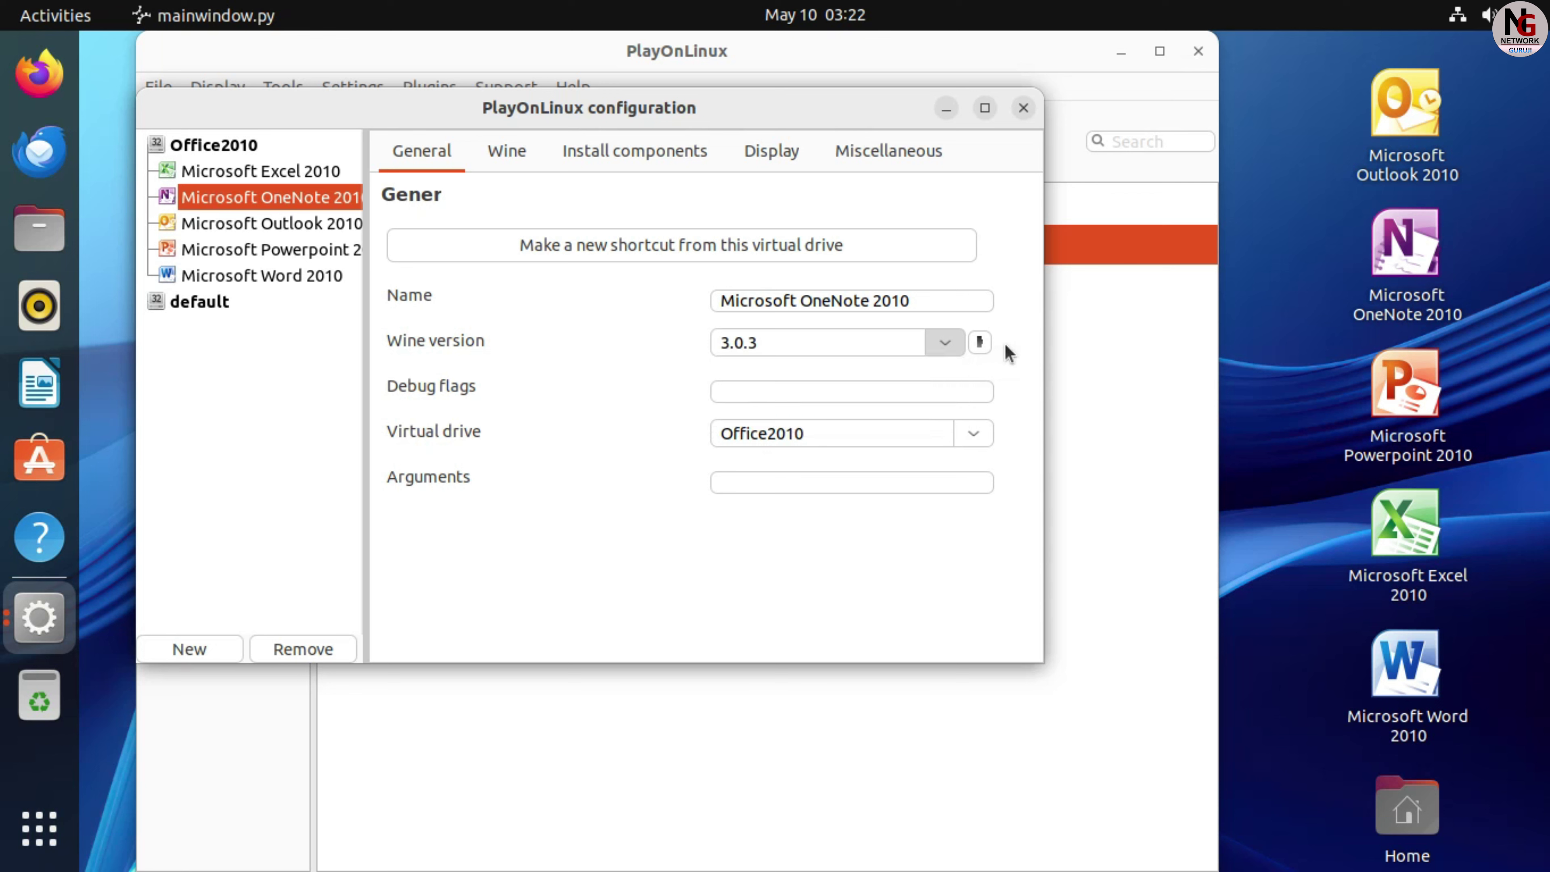
{"action": "left_click", "coordinate": [979, 343]}
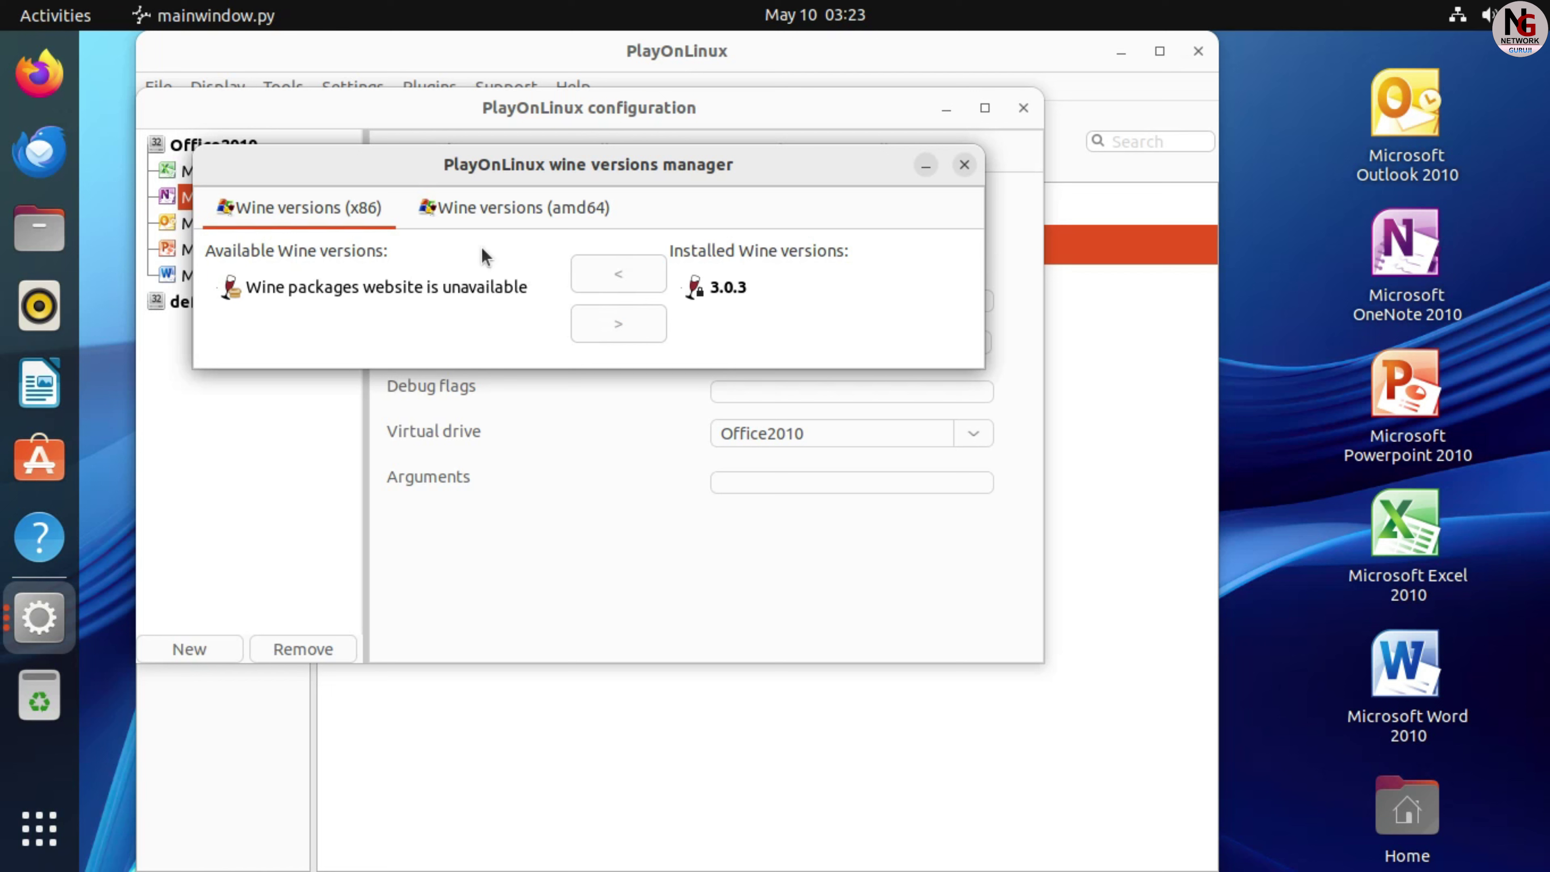
{"action": "left_click", "coordinate": [512, 214]}
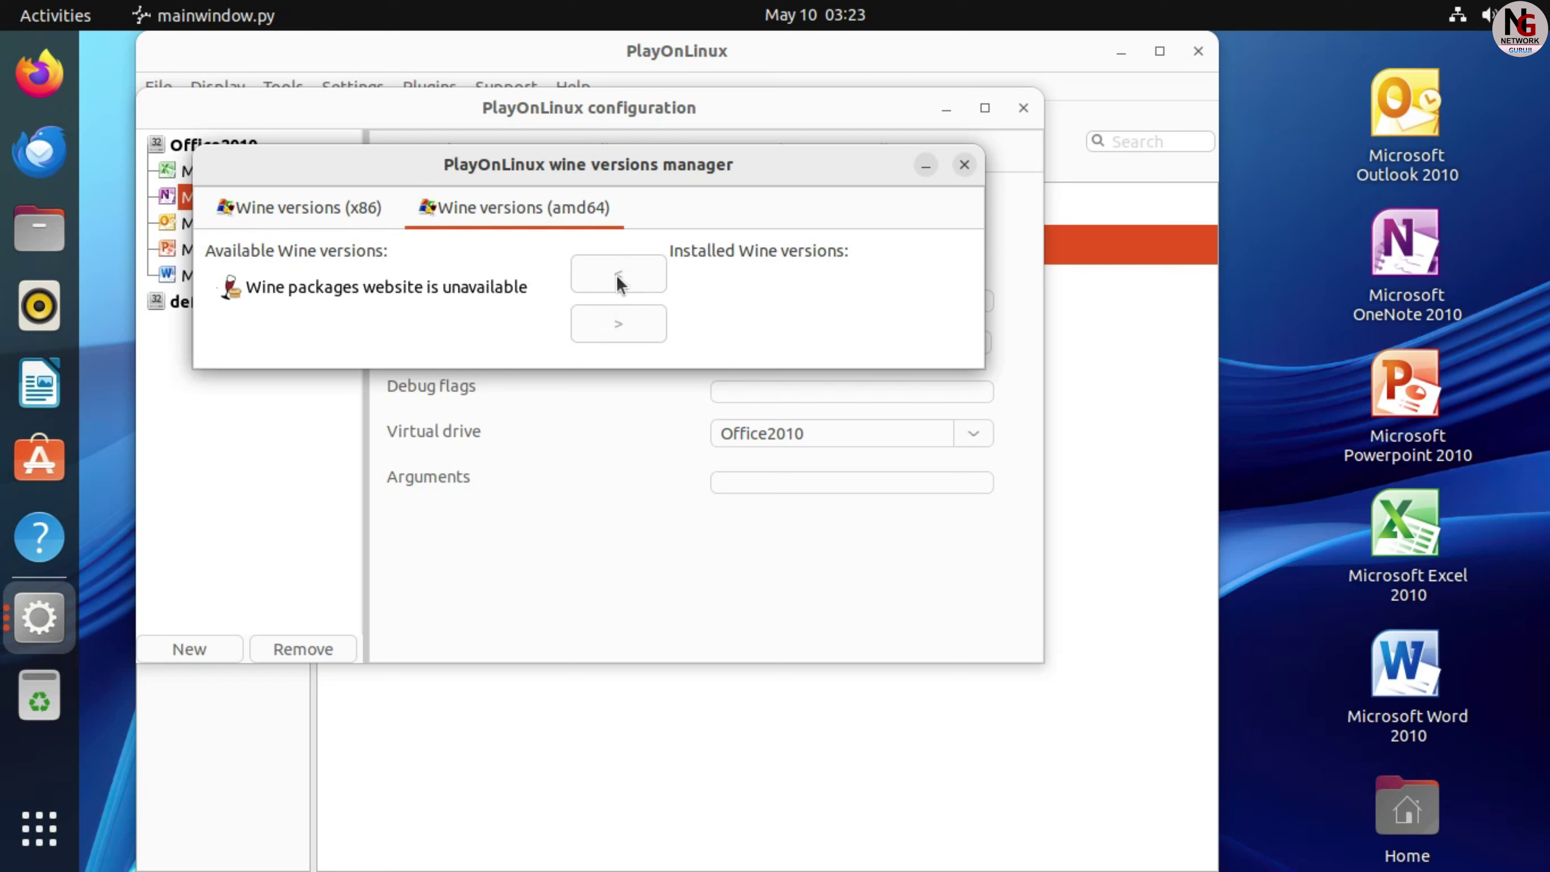
{"action": "left_click", "coordinate": [323, 207]}
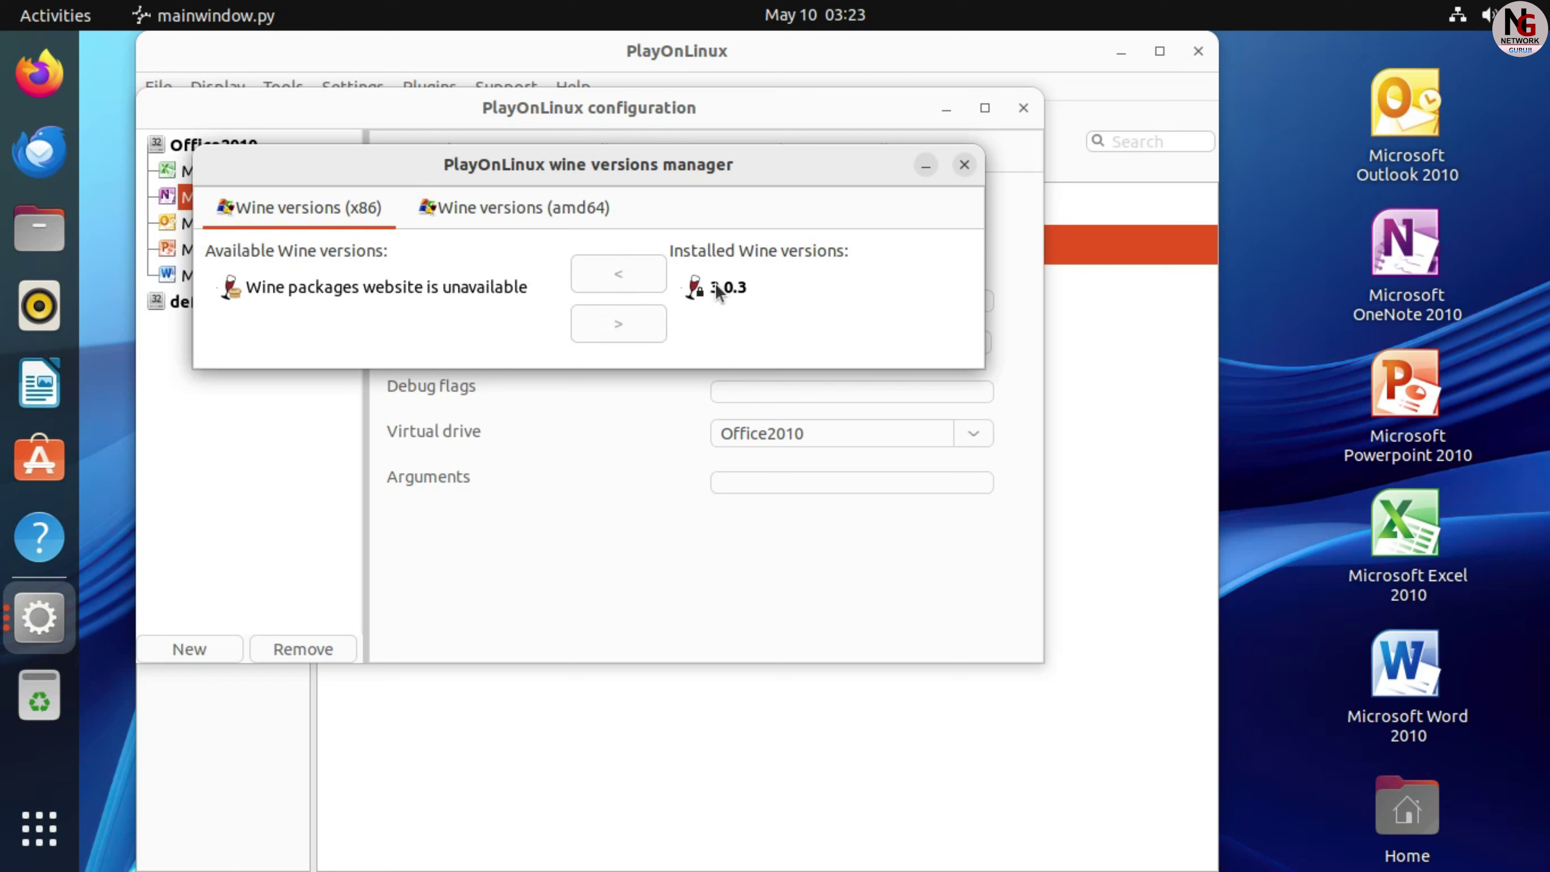
{"action": "left_click", "coordinate": [963, 165]}
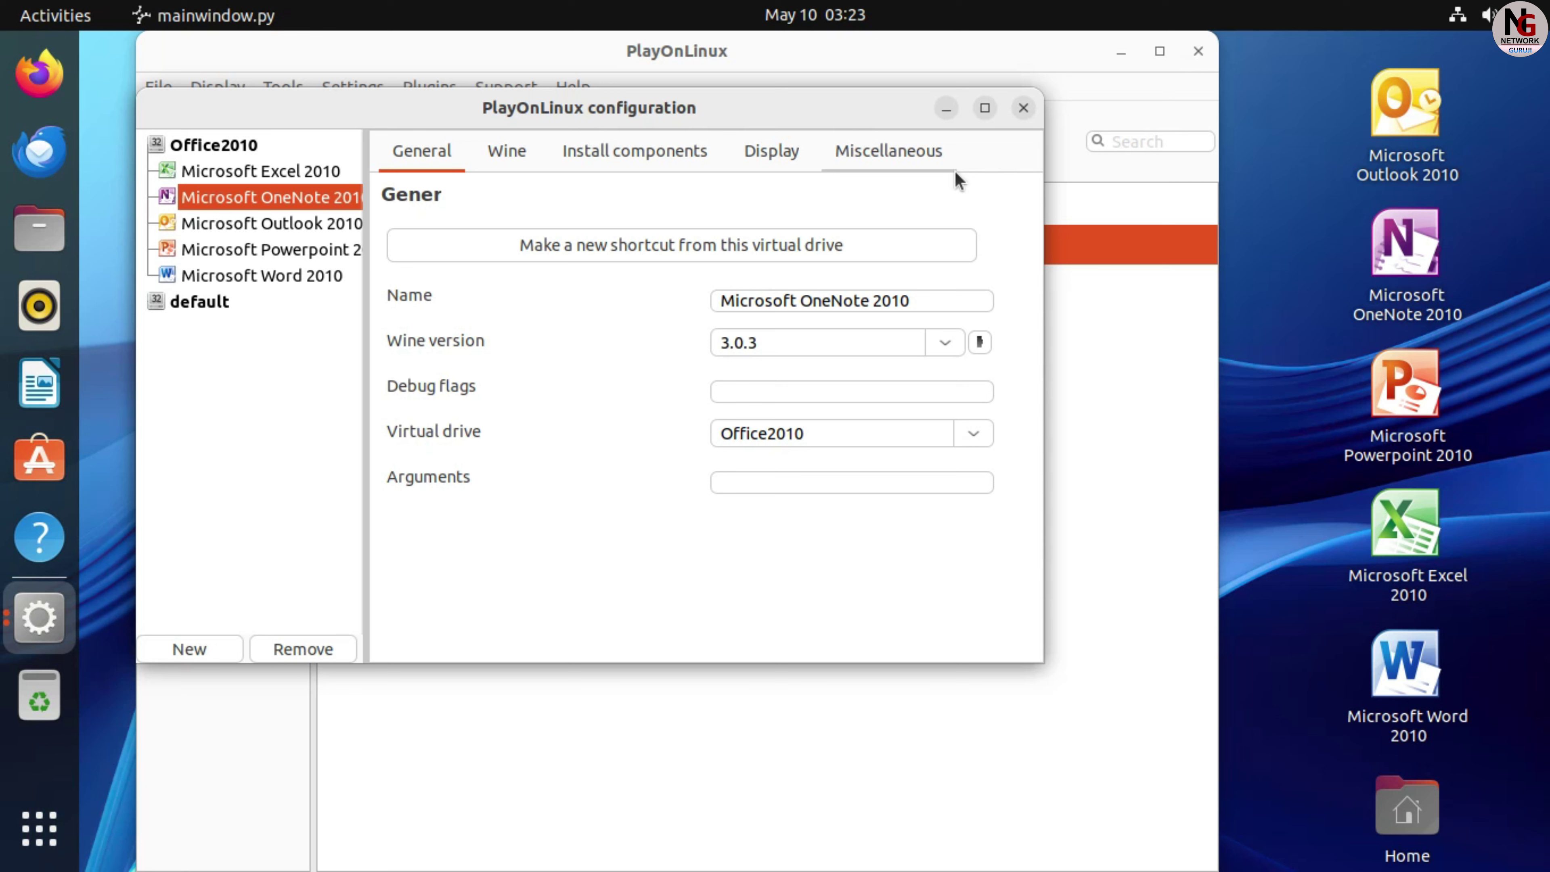
{"action": "left_click", "coordinate": [1022, 108]}
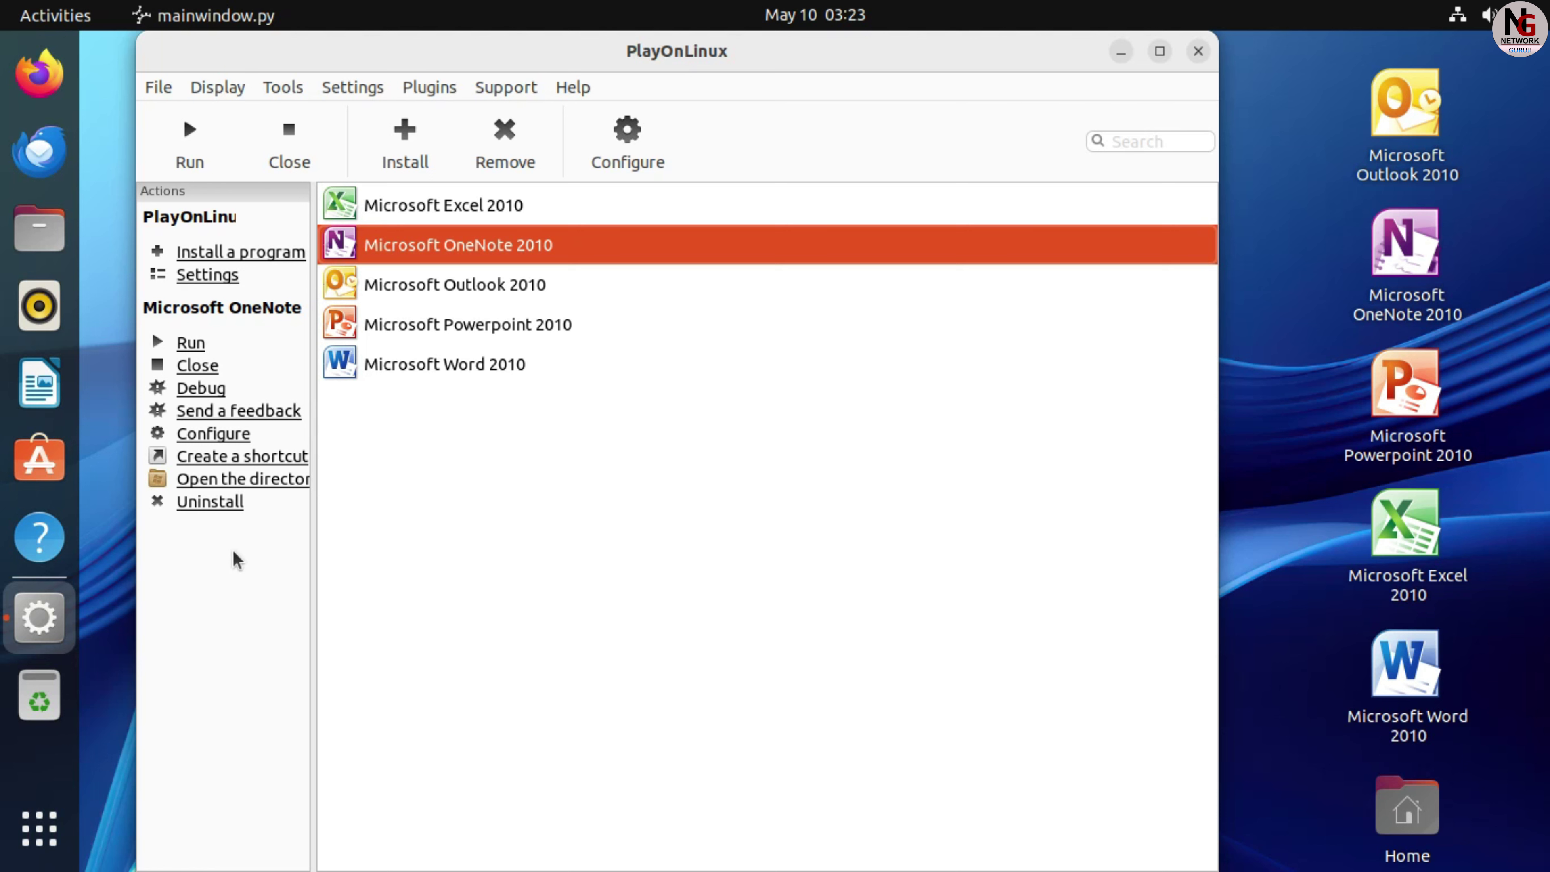
Select Microsoft Word 2010, minimise PlayOnLinux and look over the system's application overview.
{"action": "left_click", "coordinate": [432, 366]}
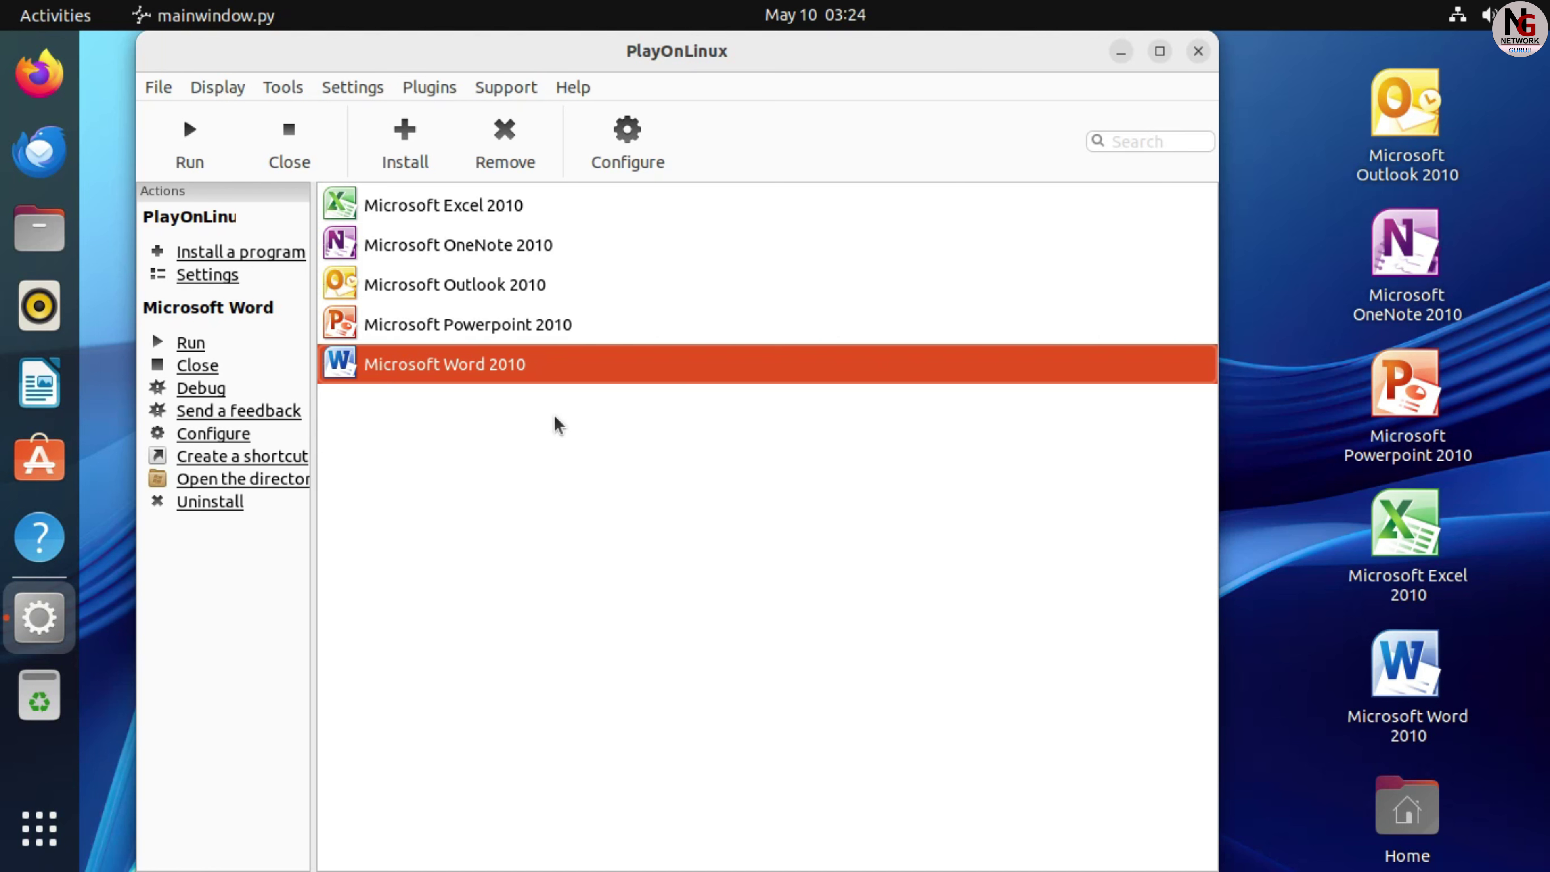
{"action": "left_click", "coordinate": [1121, 52]}
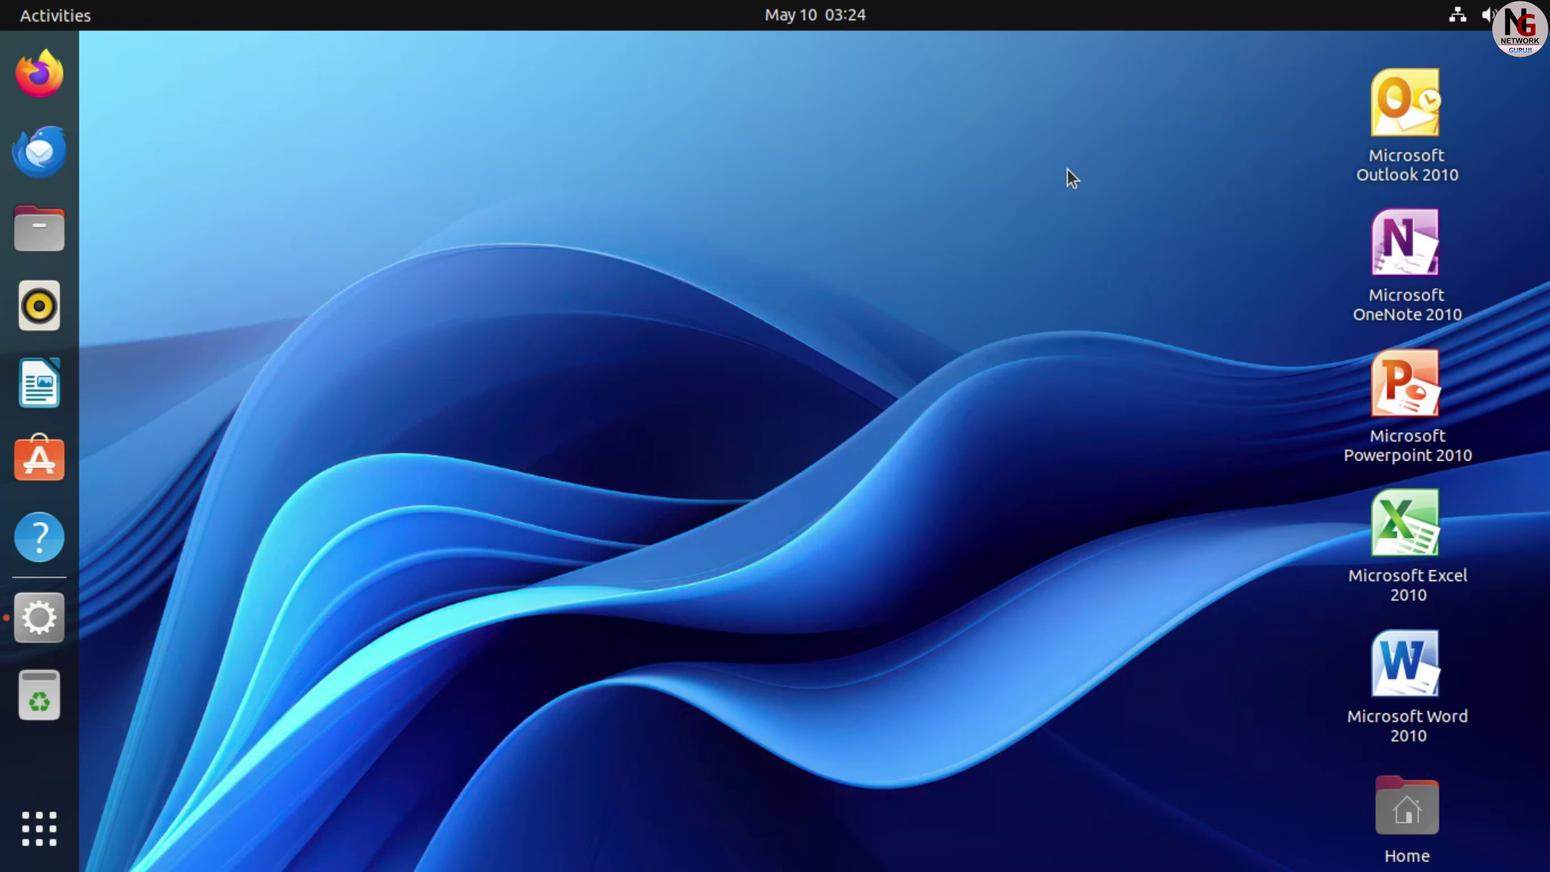
{"action": "left_click", "coordinate": [41, 814]}
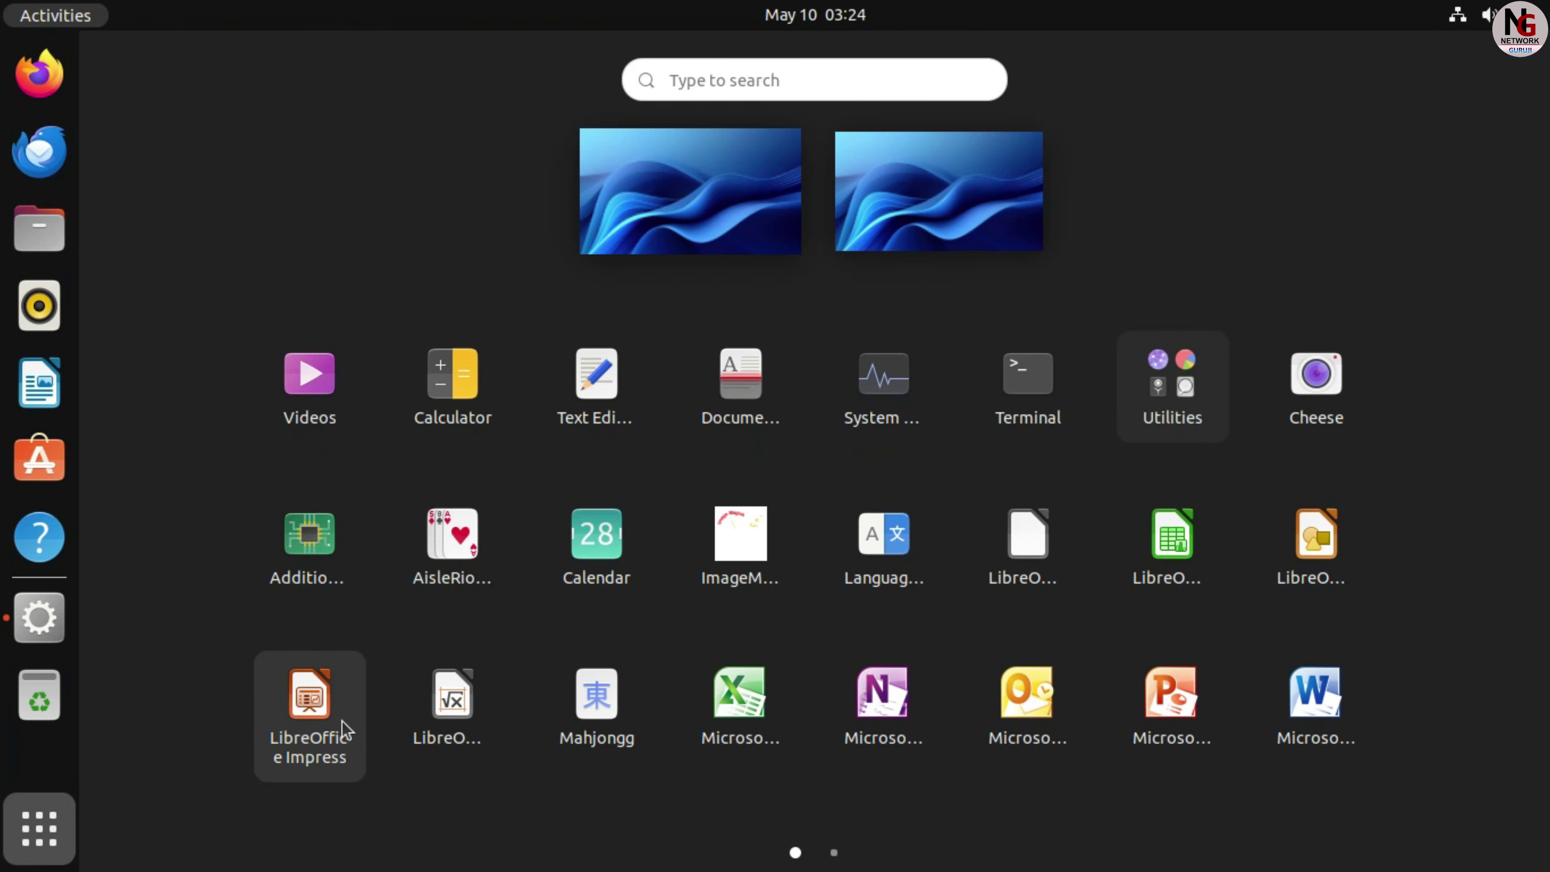
{"action": "left_click", "coordinate": [60, 862]}
Examine the software store's list of installed applications down to the LibreOffice entries, then close the store.
{"action": "left_click", "coordinate": [50, 480]}
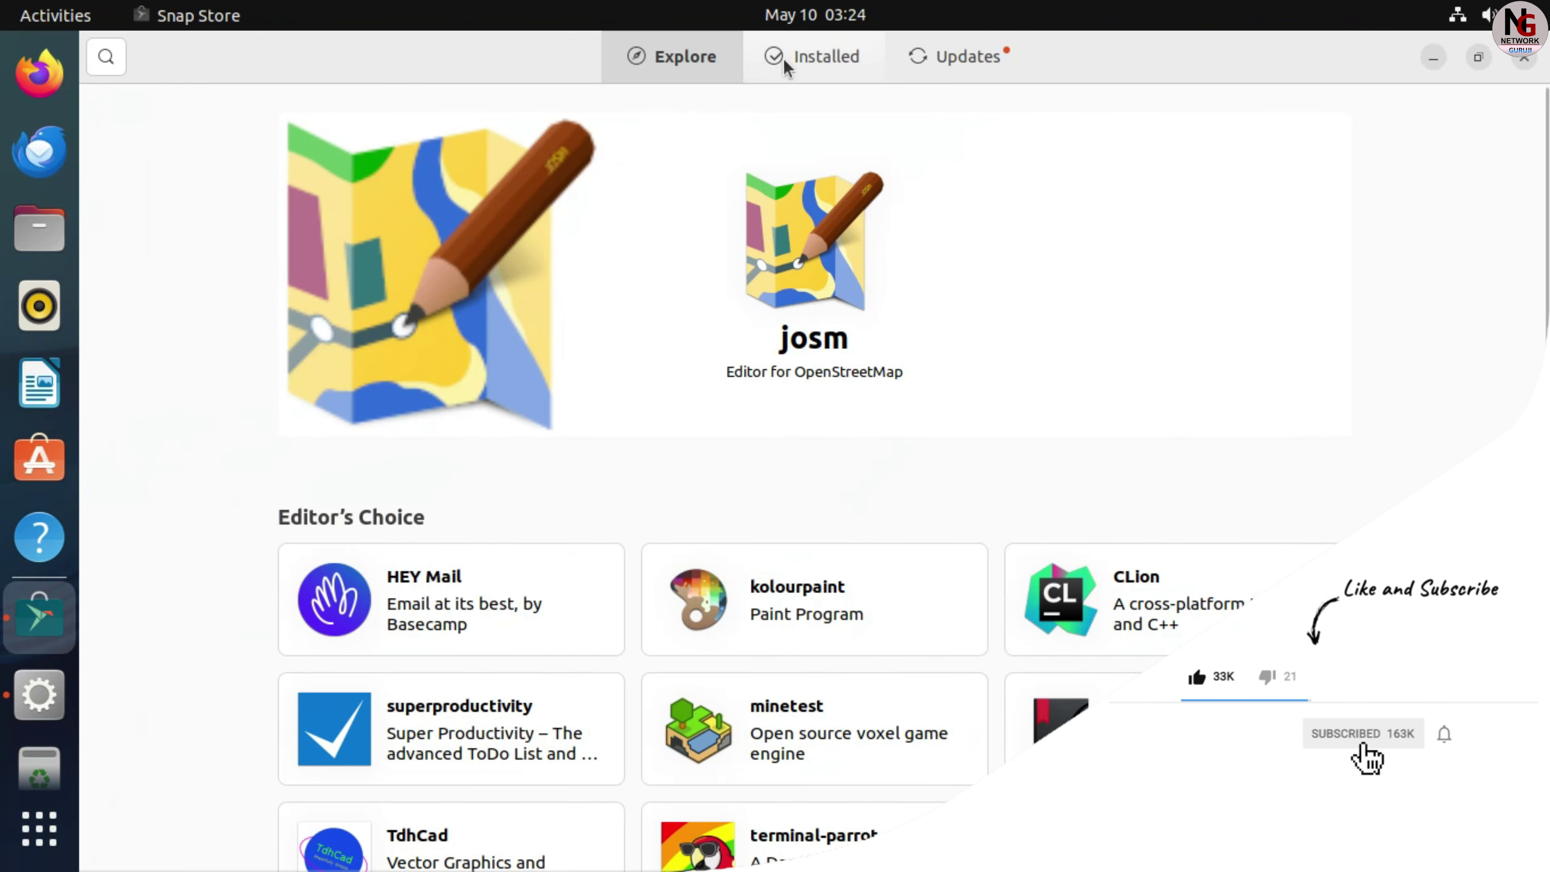
{"action": "left_click", "coordinate": [813, 46]}
{"action": "scroll", "coordinate": [1338, 415], "scroll_direction": "down", "scroll_amount": 4}
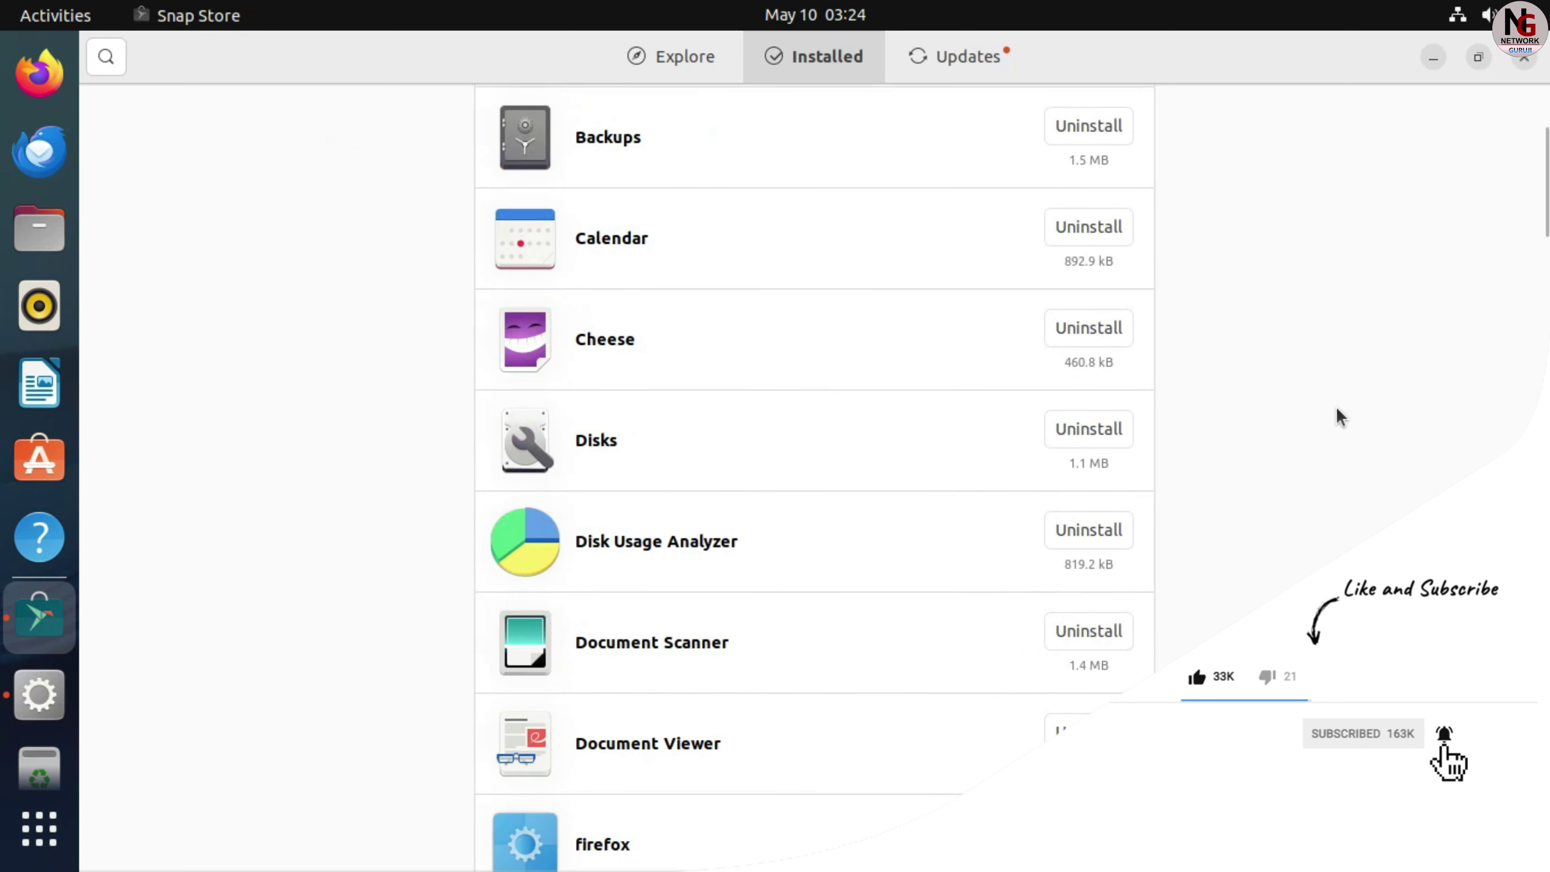
{"action": "scroll", "coordinate": [1339, 417], "scroll_direction": "down", "scroll_amount": 3}
{"action": "scroll", "coordinate": [1339, 417], "scroll_direction": "down", "scroll_amount": 2}
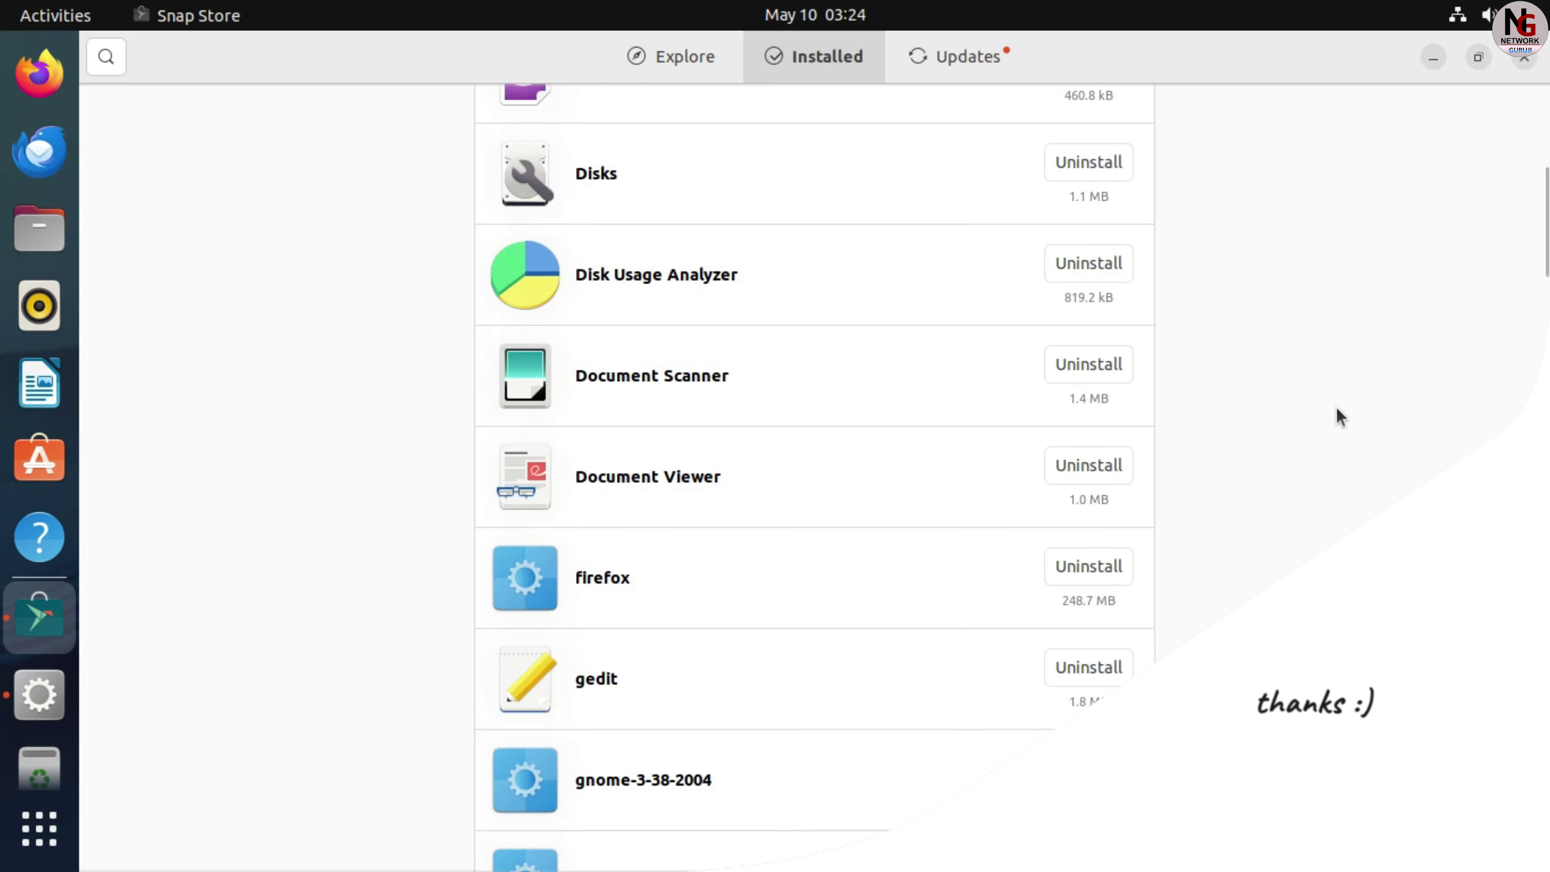
{"action": "scroll", "coordinate": [1339, 417], "scroll_direction": "down", "scroll_amount": 10}
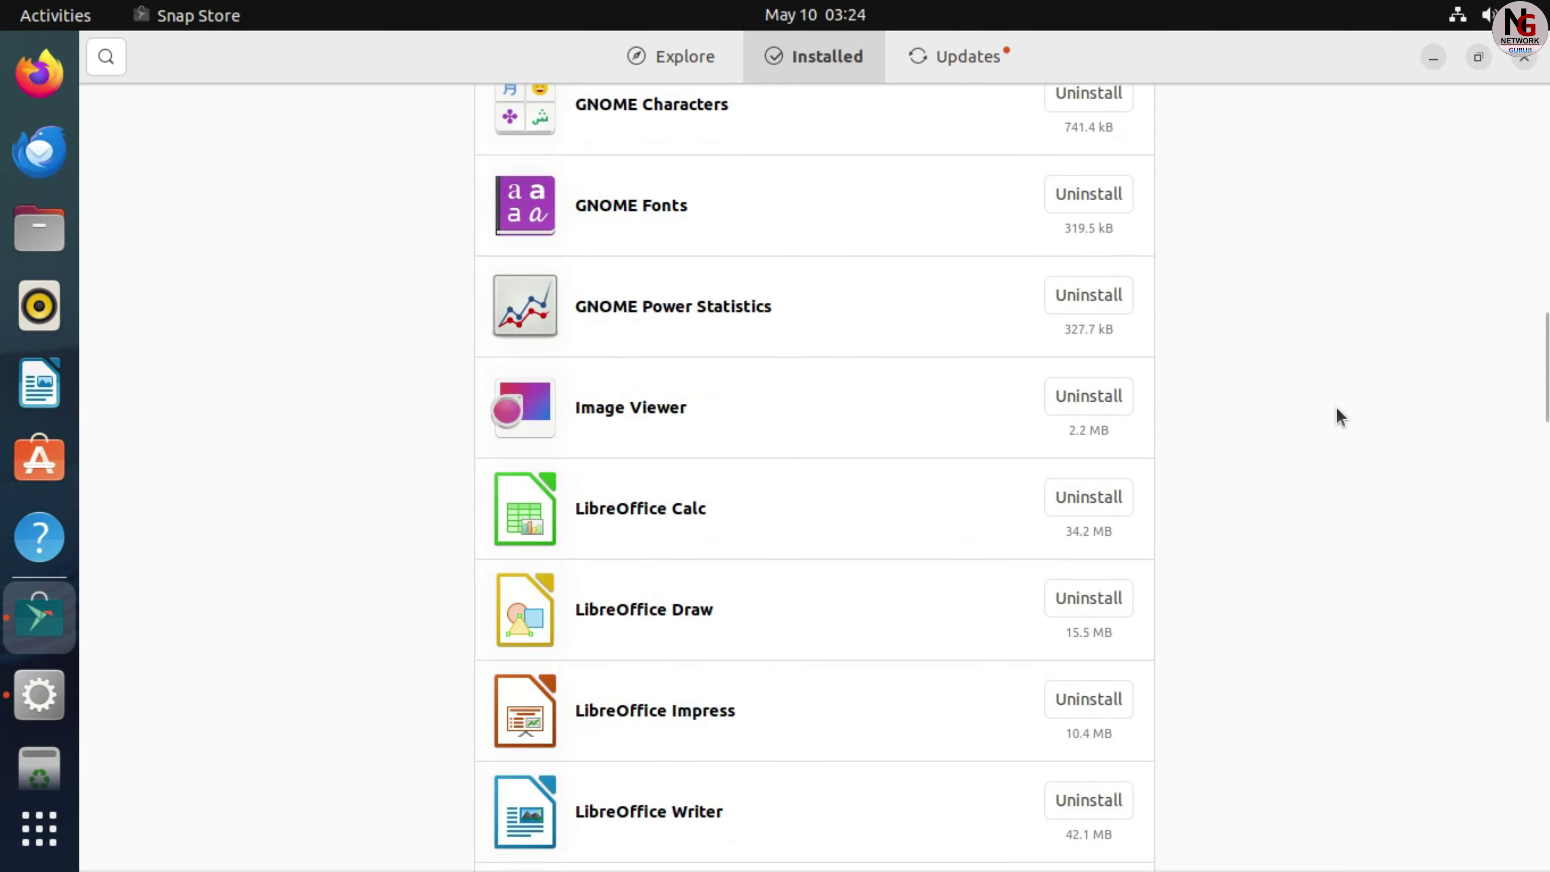
{"action": "scroll", "coordinate": [1339, 416], "scroll_direction": "down", "scroll_amount": 1}
{"action": "scroll", "coordinate": [1339, 417], "scroll_direction": "down", "scroll_amount": 2}
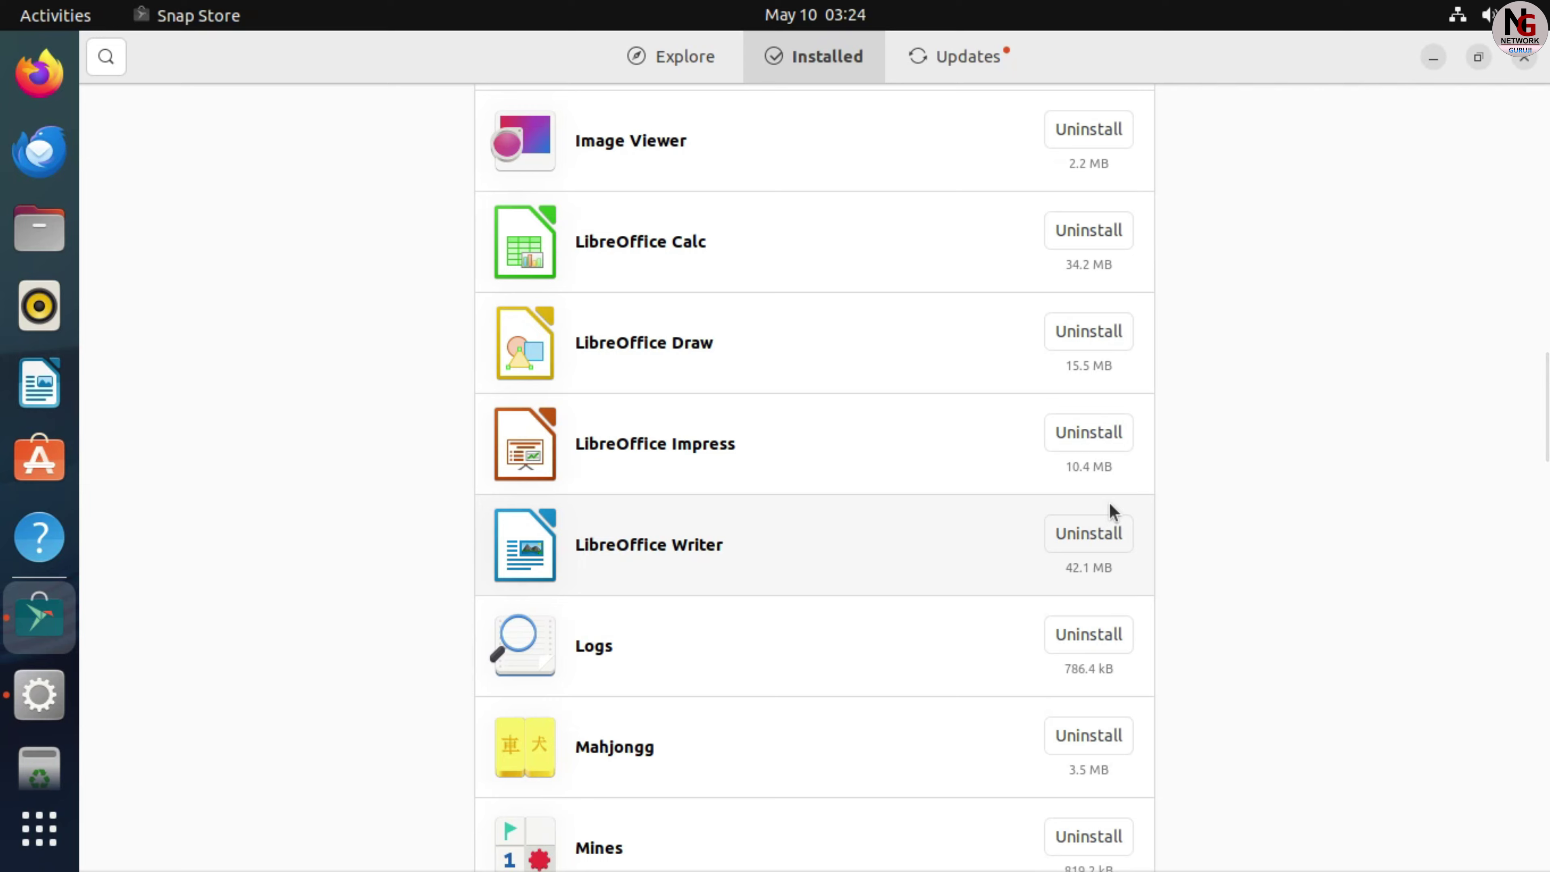
{"action": "left_click", "coordinate": [1523, 57]}
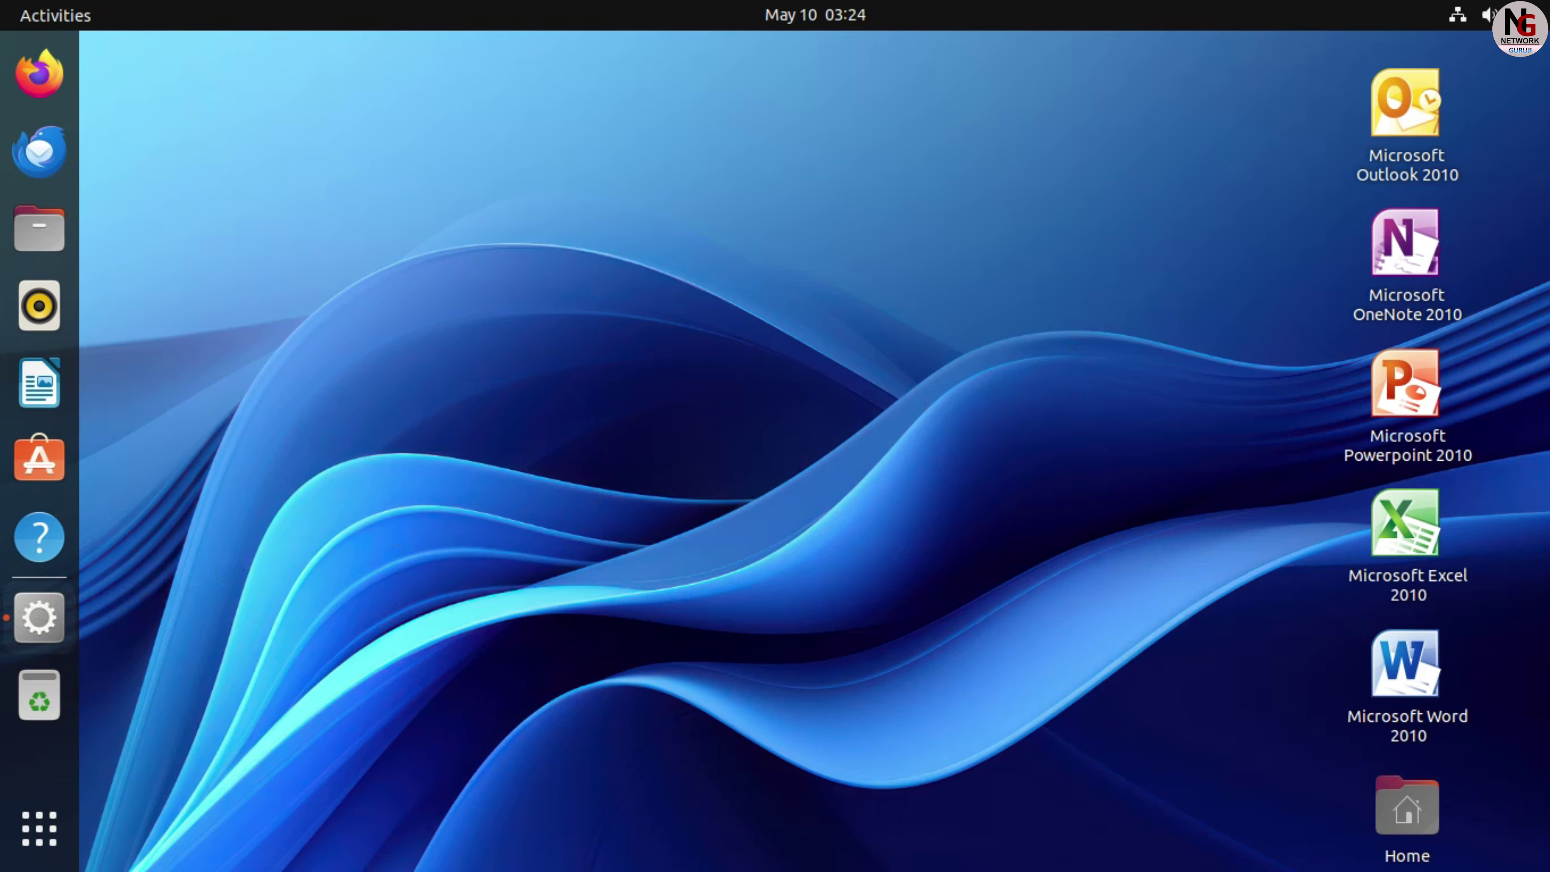
Restore the PlayOnLinux window and quit it, confirming that all its windows should close.
{"action": "left_click", "coordinate": [40, 617]}
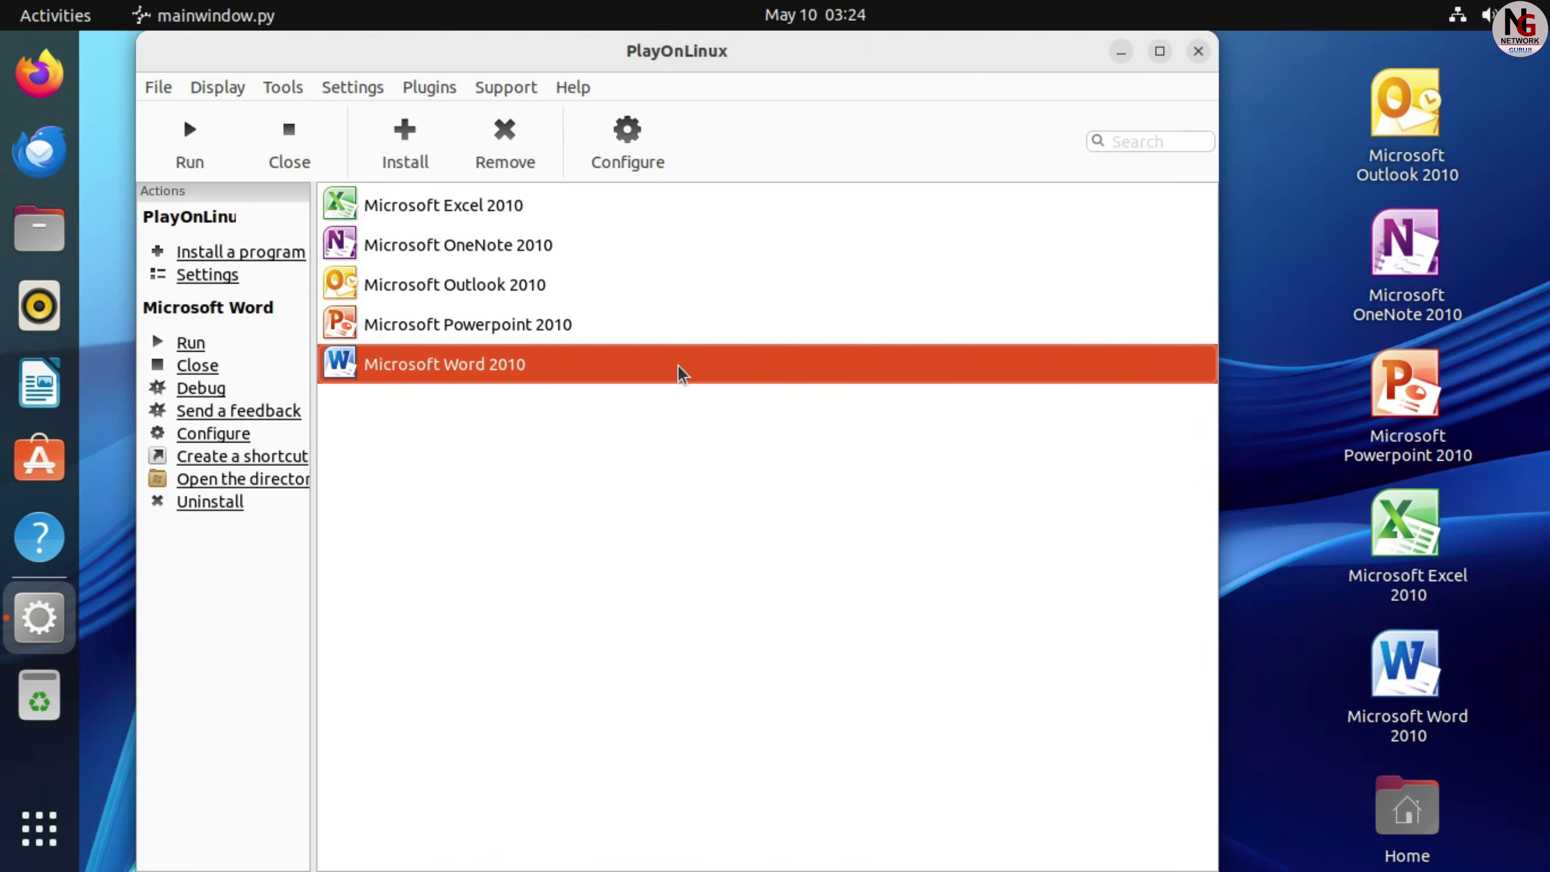
{"action": "left_click", "coordinate": [1198, 52]}
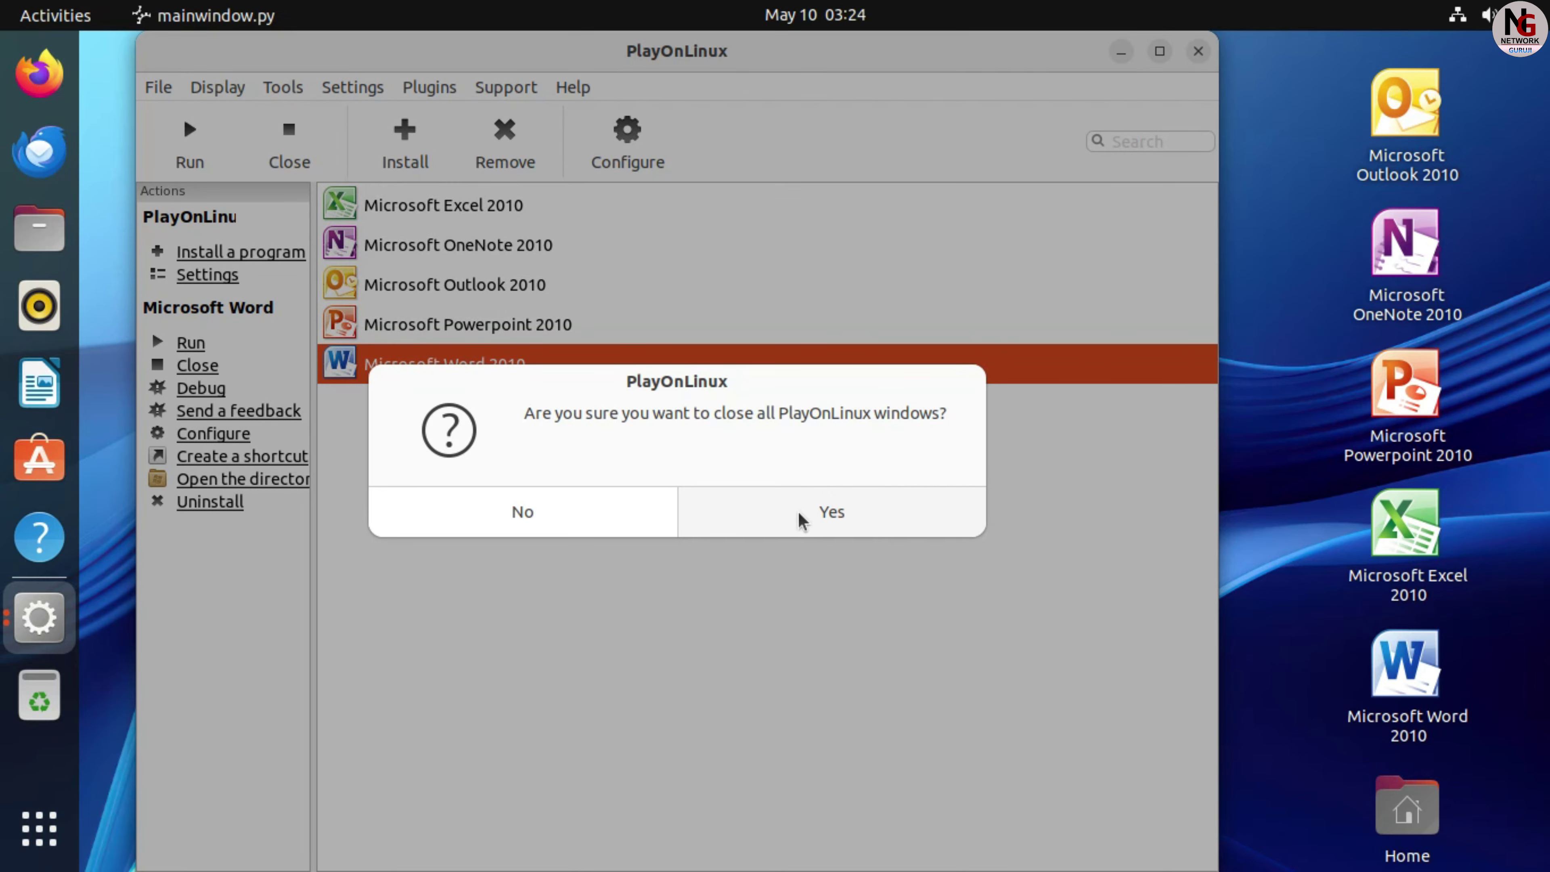
{"action": "left_click", "coordinate": [798, 518]}
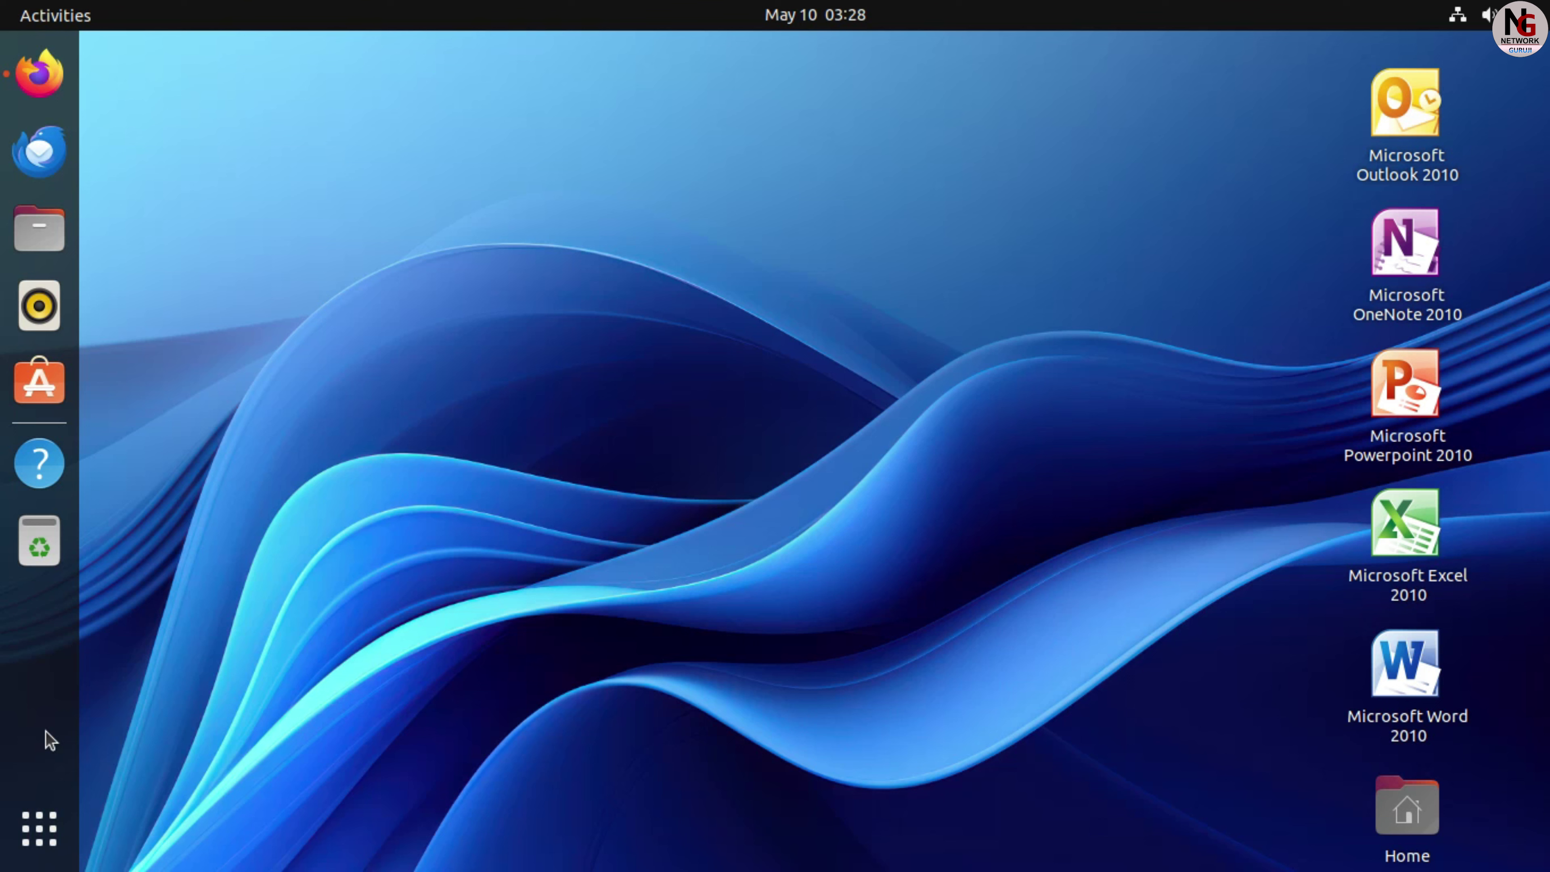
Find Microsoft Word 2010 in the application overview, add it to the favorites, clear the search and leave the overview.
{"action": "left_click", "coordinate": [44, 850]}
{"action": "left_click", "coordinate": [735, 81]}
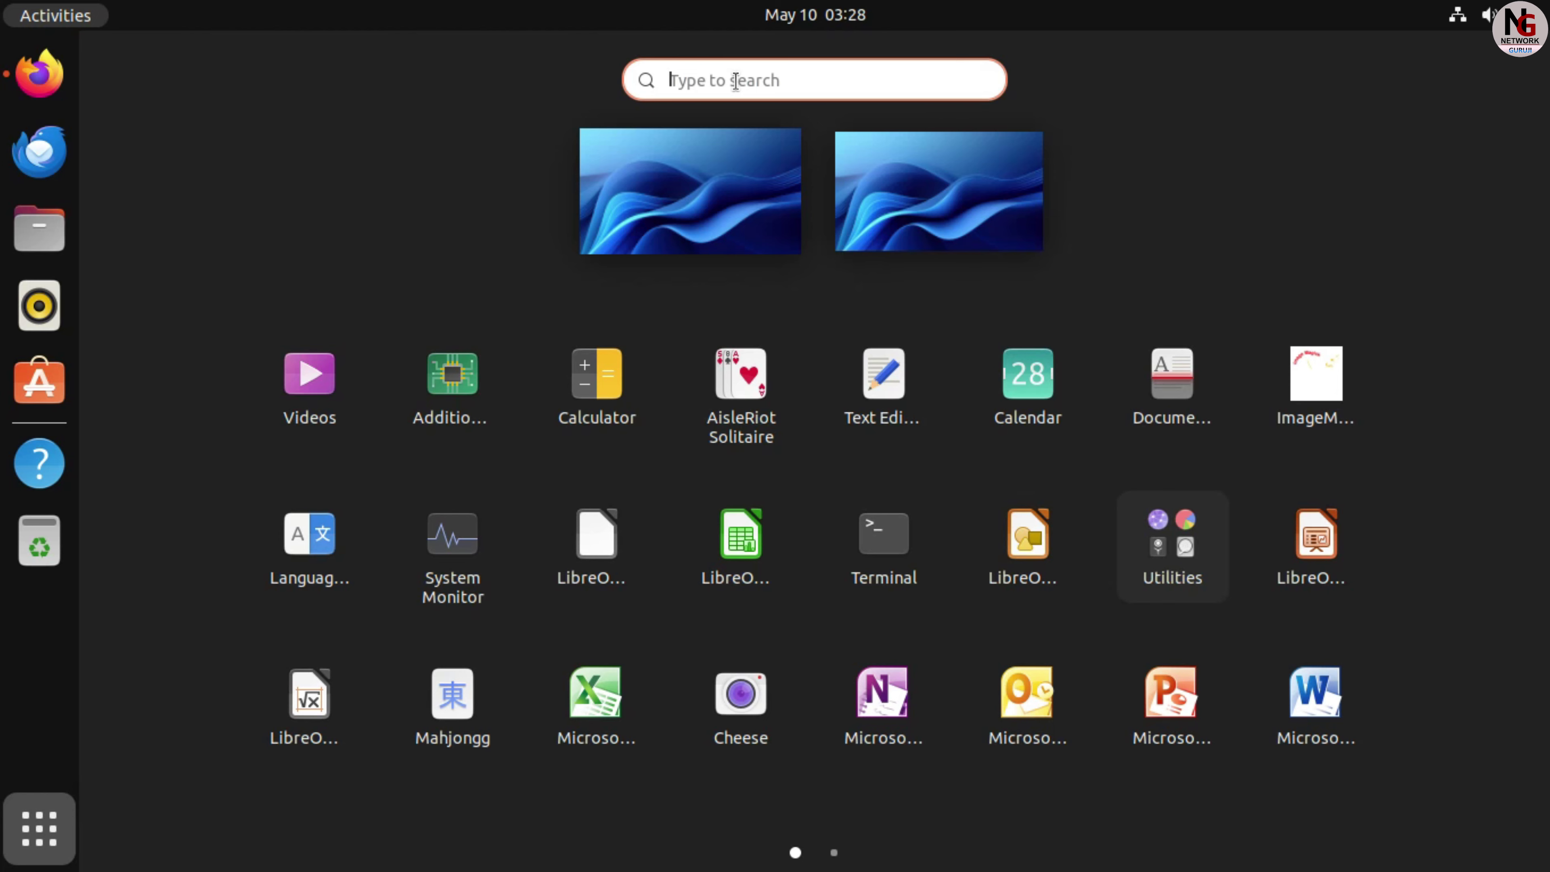
{"action": "type", "text": "wol"}
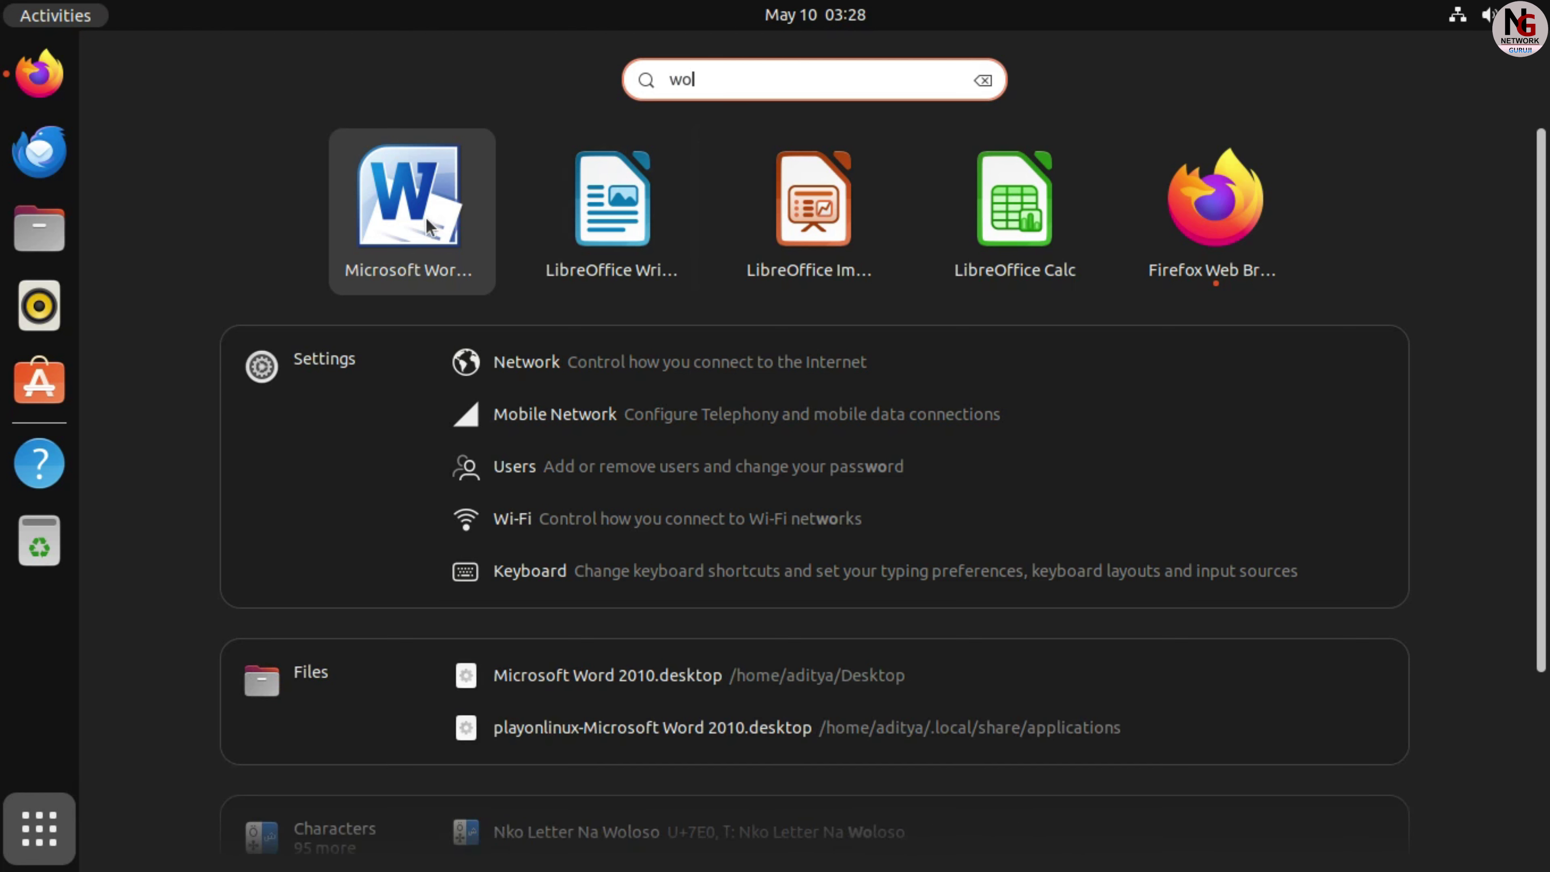
{"action": "right_click", "coordinate": [401, 231]}
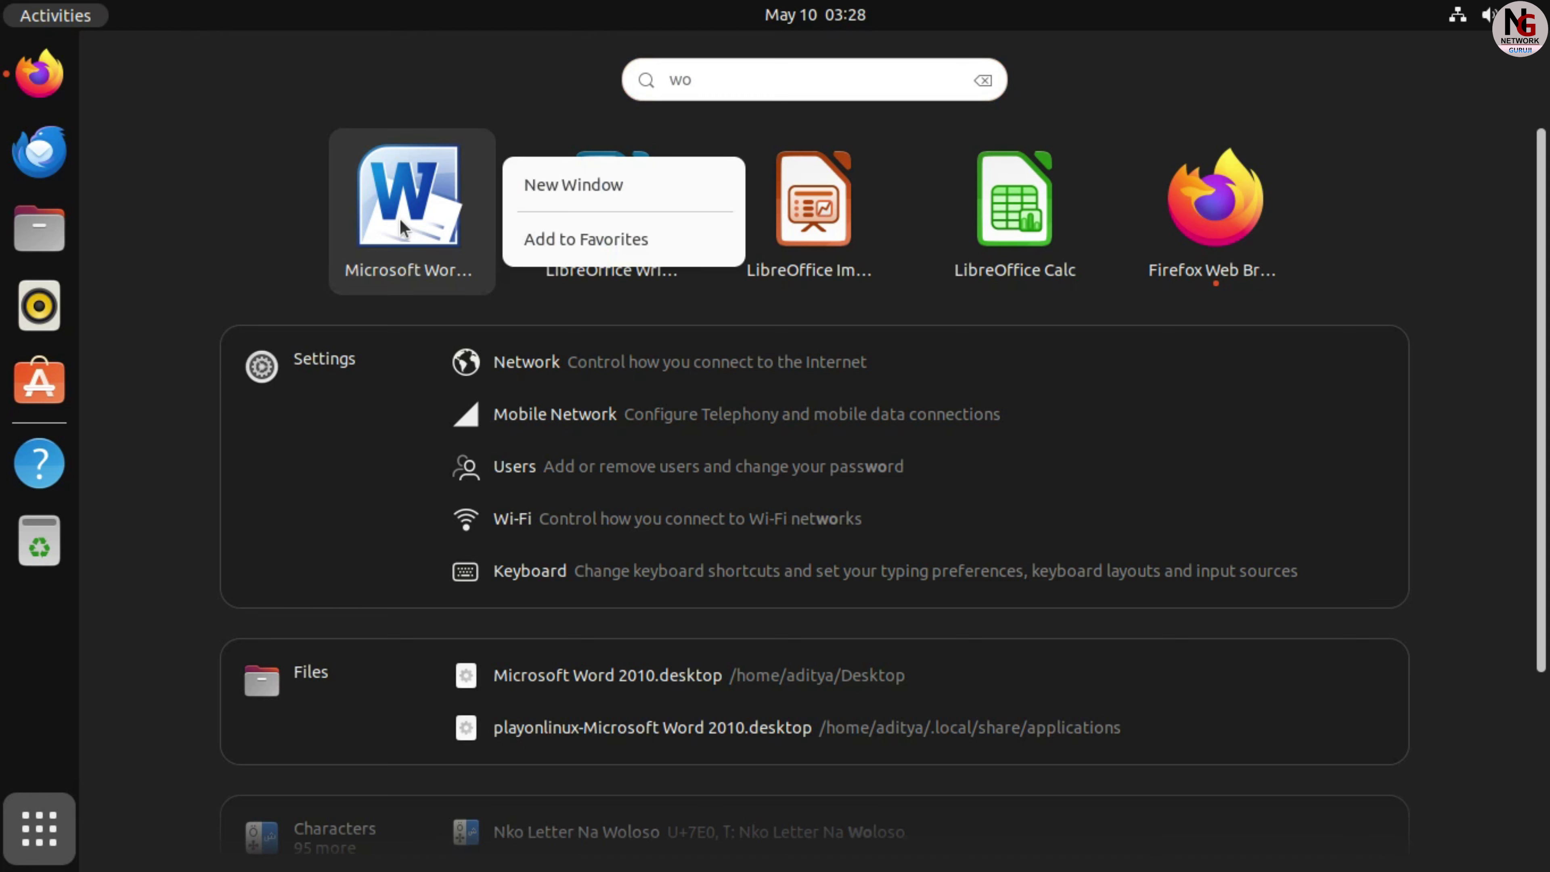
{"action": "left_click", "coordinate": [587, 239]}
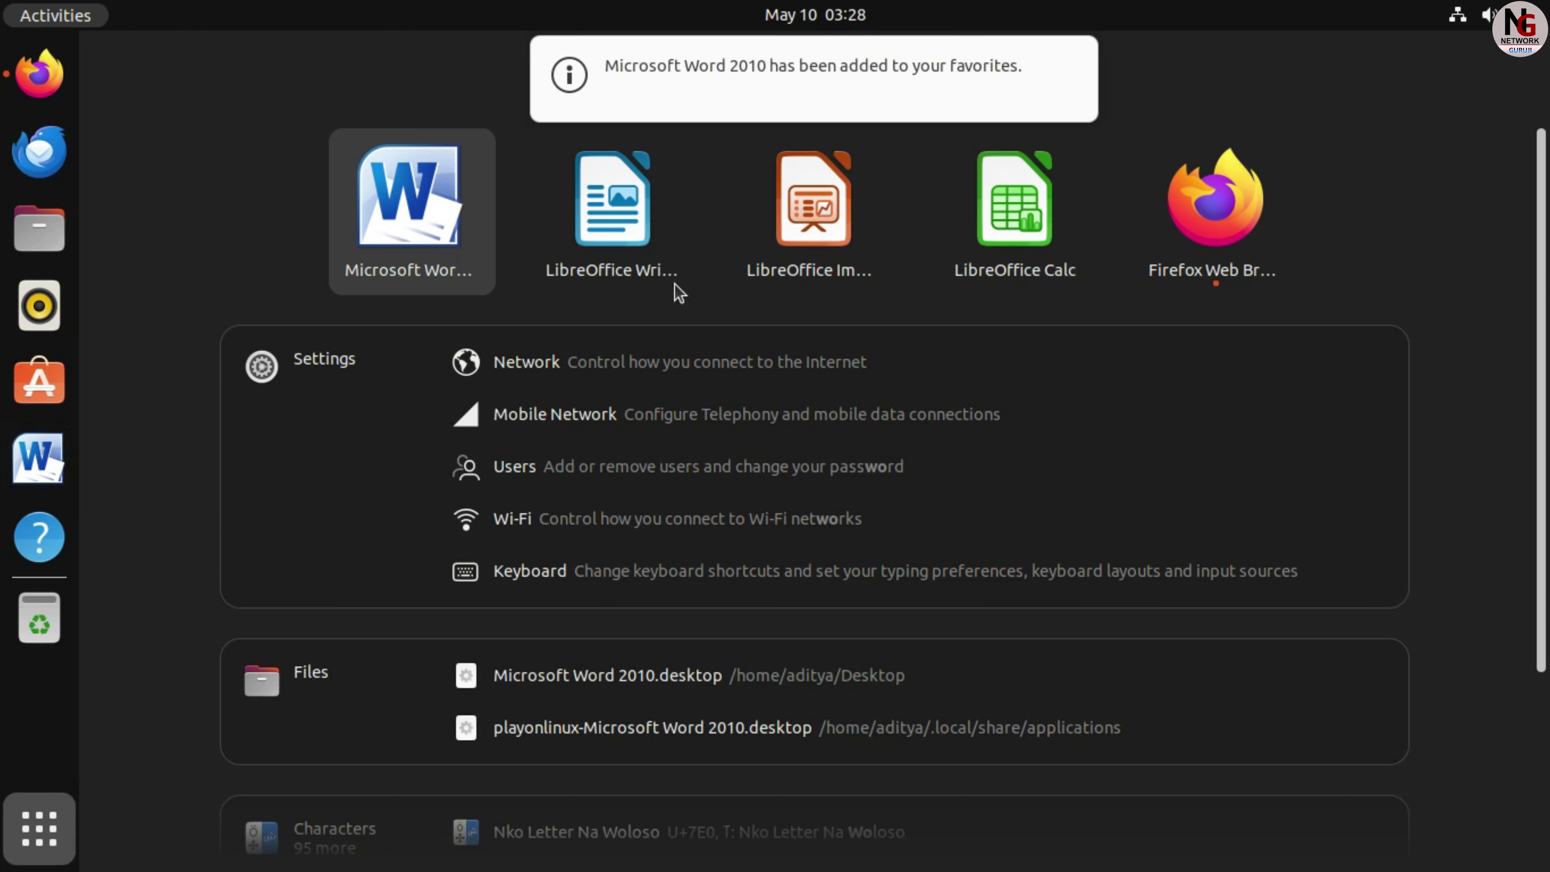
{"action": "key", "text": "BackSpace"}
{"action": "key", "text": "BackSpace"}
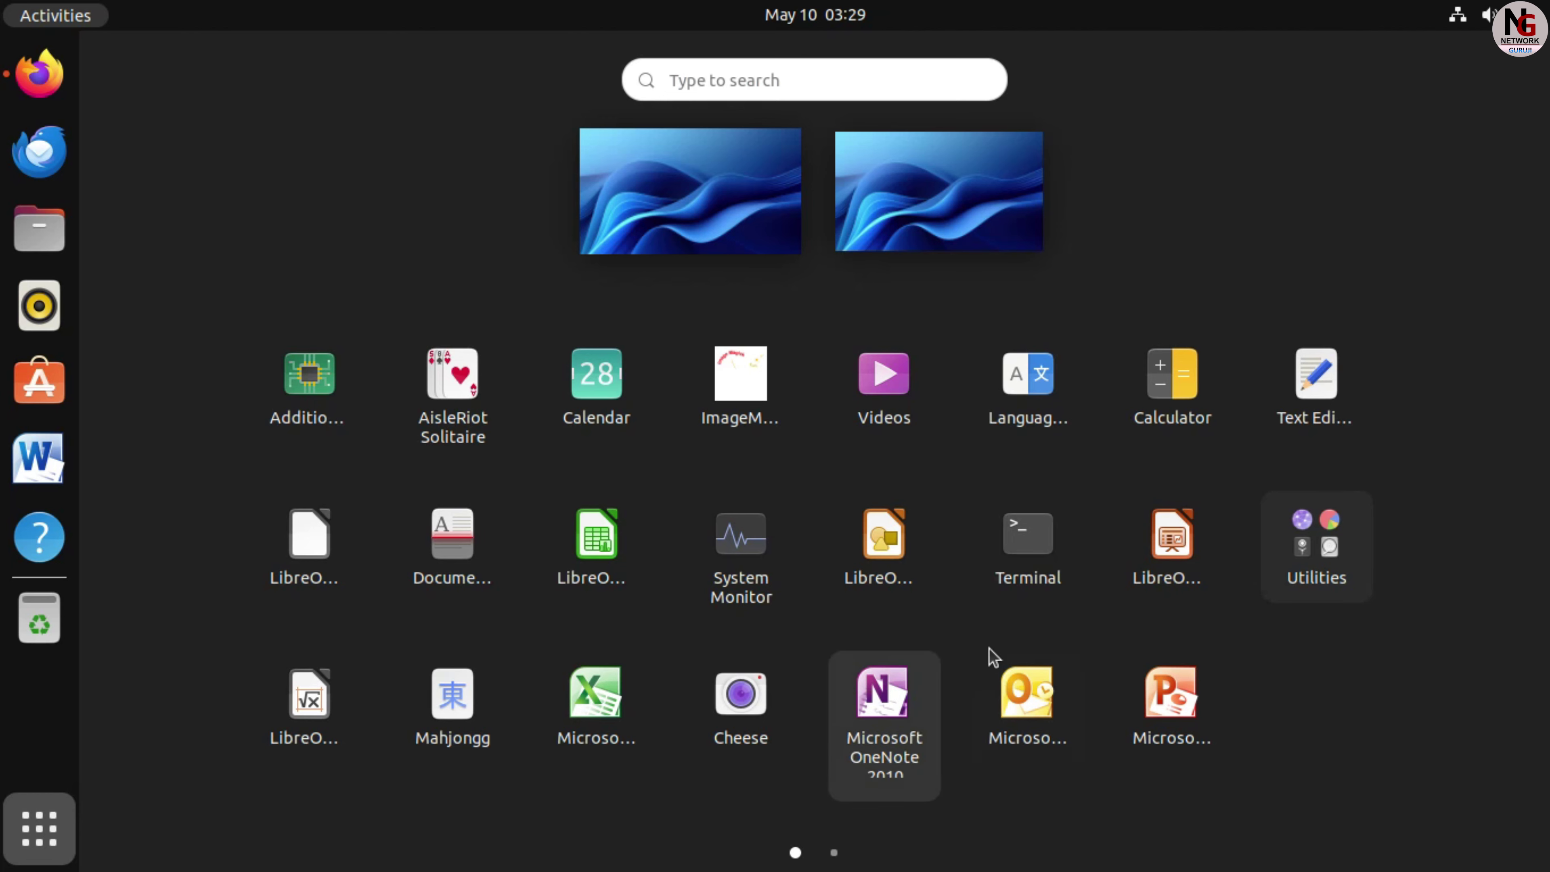
{"action": "left_click", "coordinate": [833, 853]}
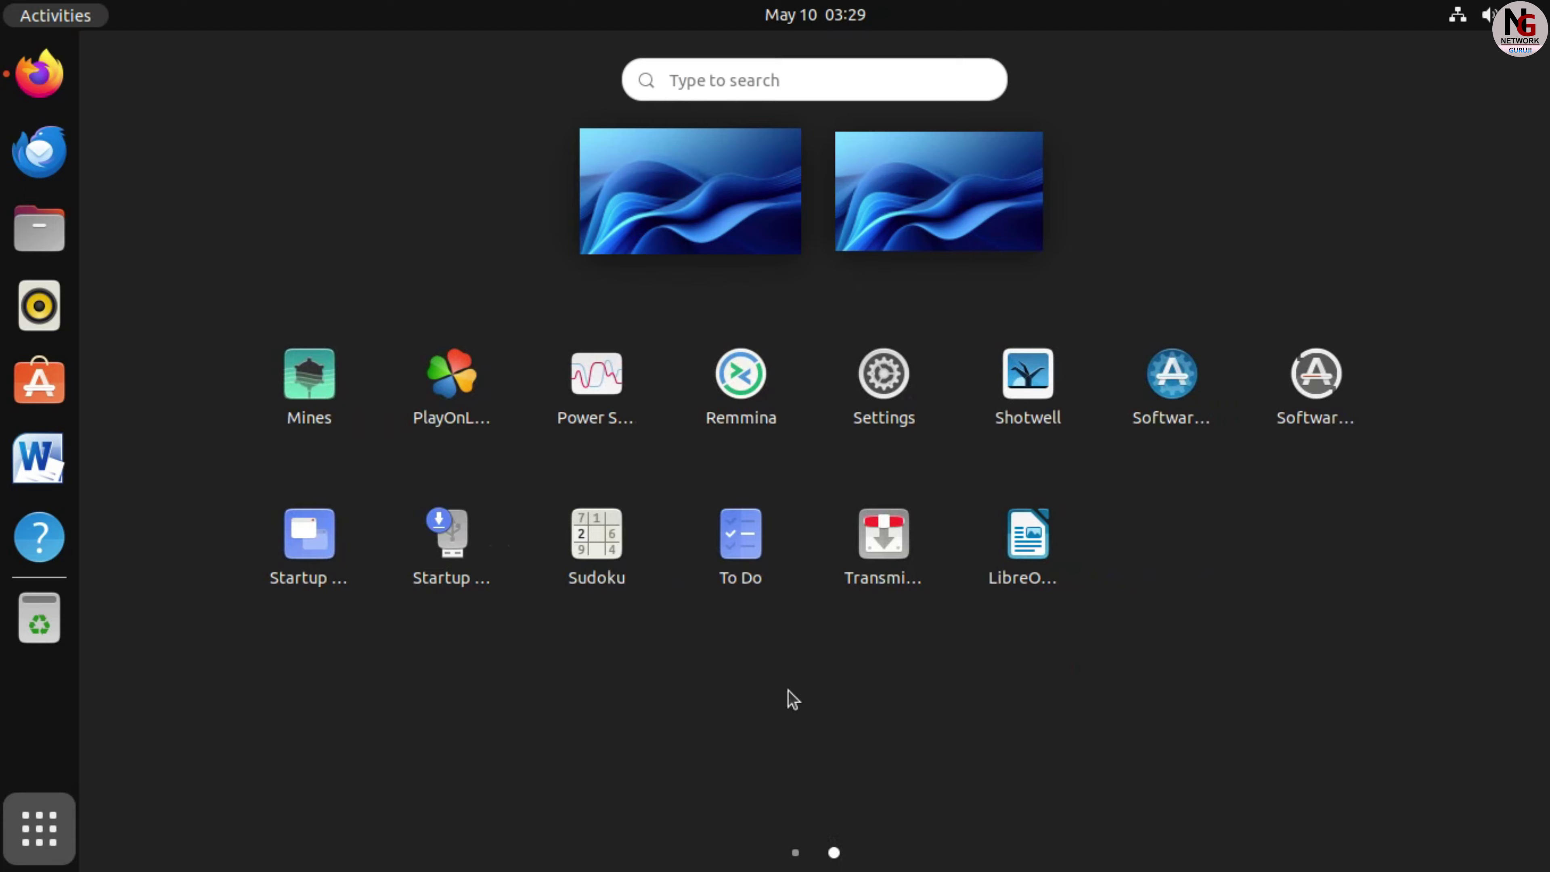
{"action": "left_click", "coordinate": [57, 827]}
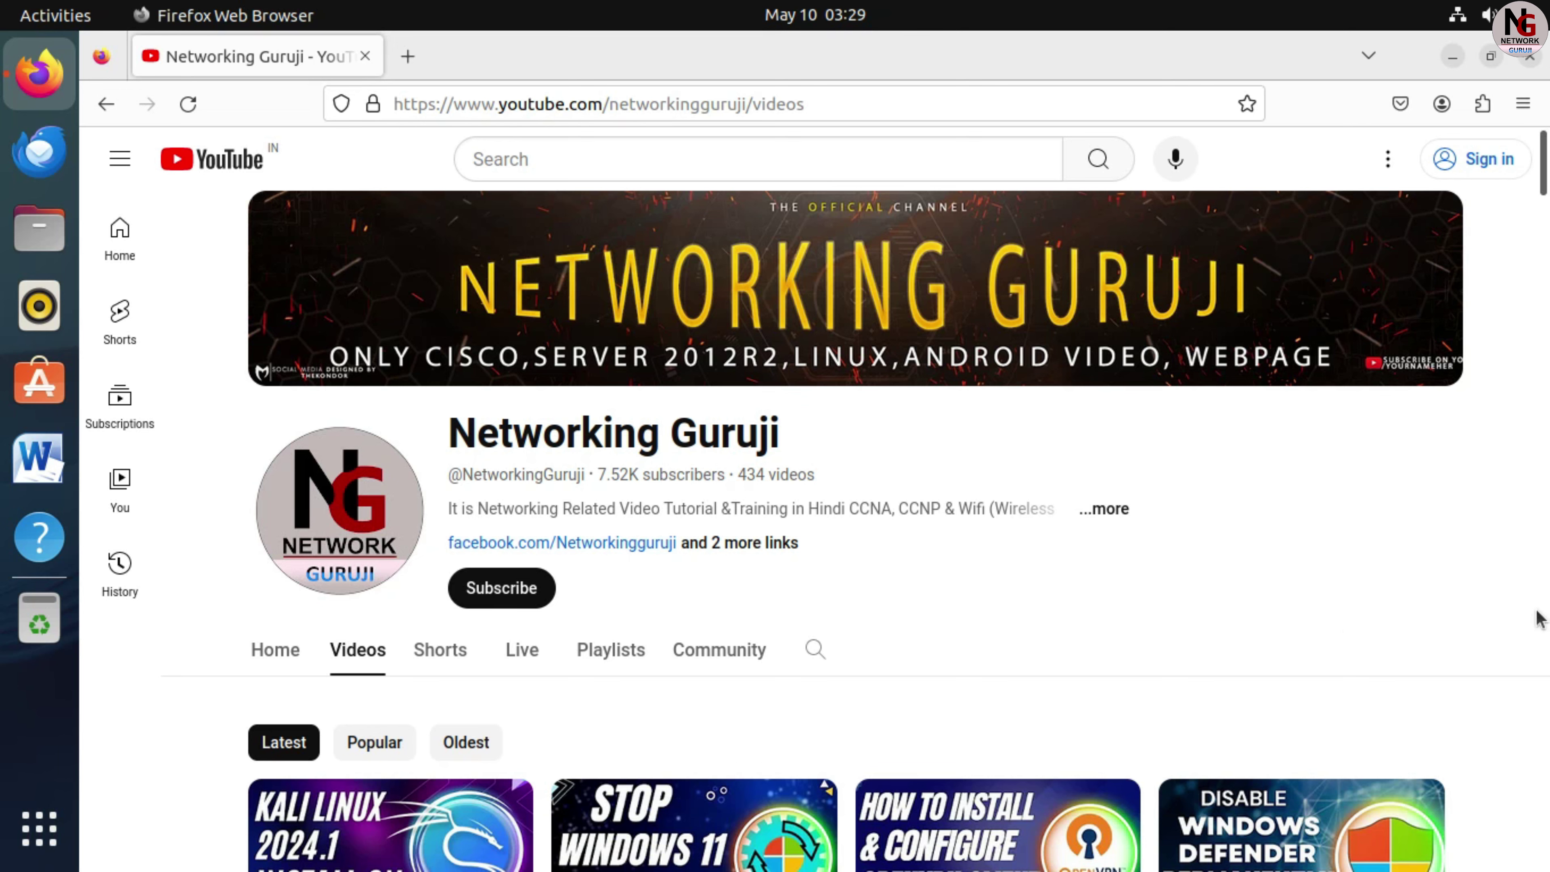
Look through the latest videos on the Networking Guruji YouTube channel in Firefox.
{"action": "scroll", "coordinate": [1525, 616], "scroll_direction": "down", "scroll_amount": 4}
{"action": "scroll", "coordinate": [1534, 618], "scroll_direction": "down", "scroll_amount": 8}
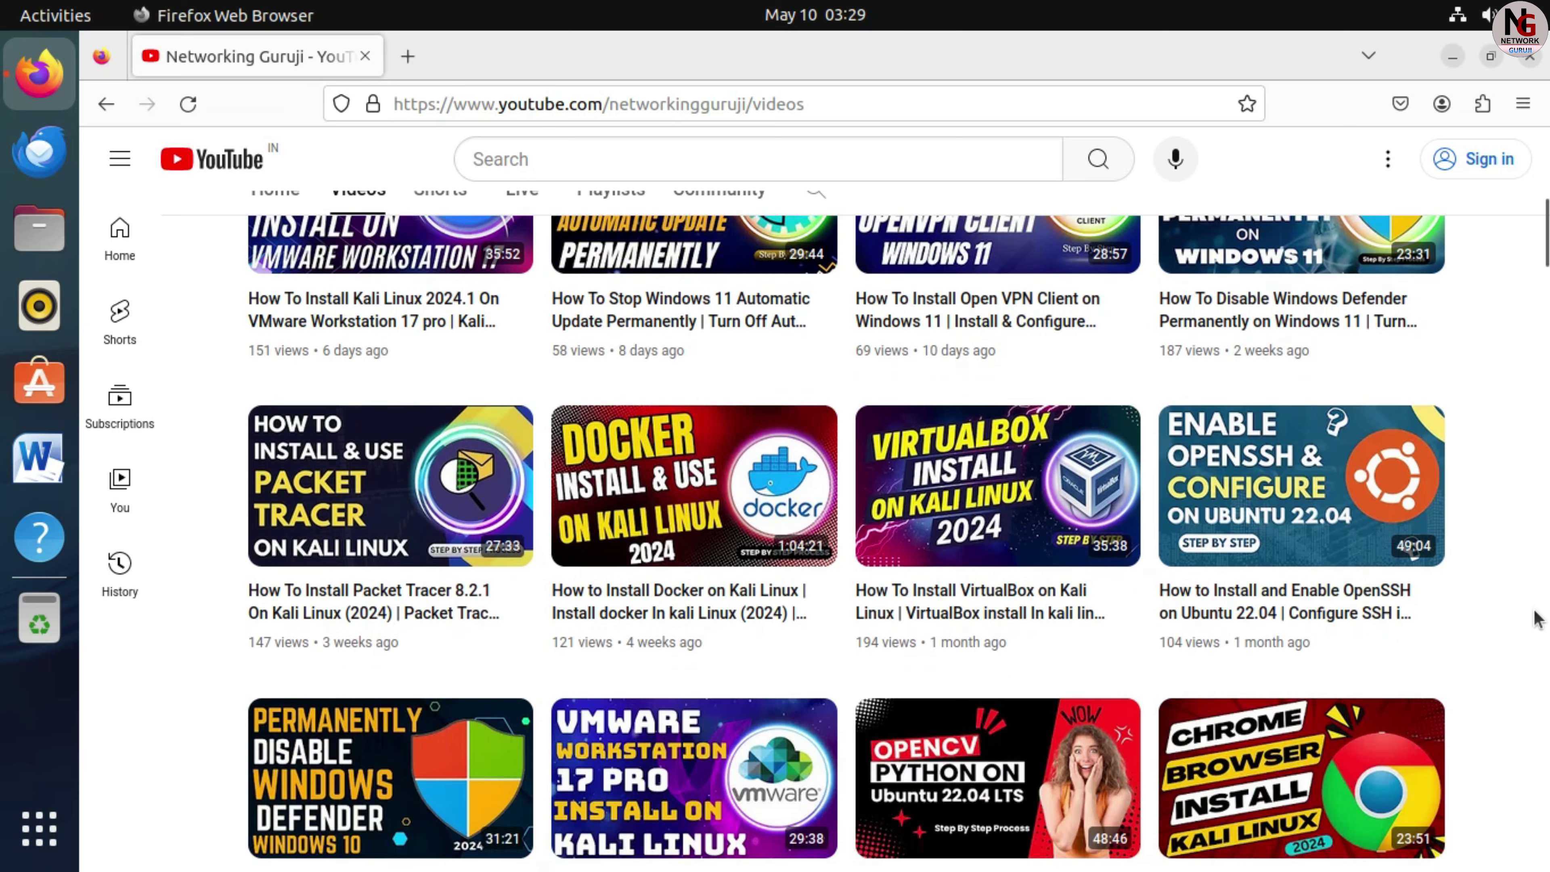
Examine the channel's older videos down to those from about a year ago, then return to the start of the page.
{"action": "scroll", "coordinate": [1535, 618], "scroll_direction": "down", "scroll_amount": 2}
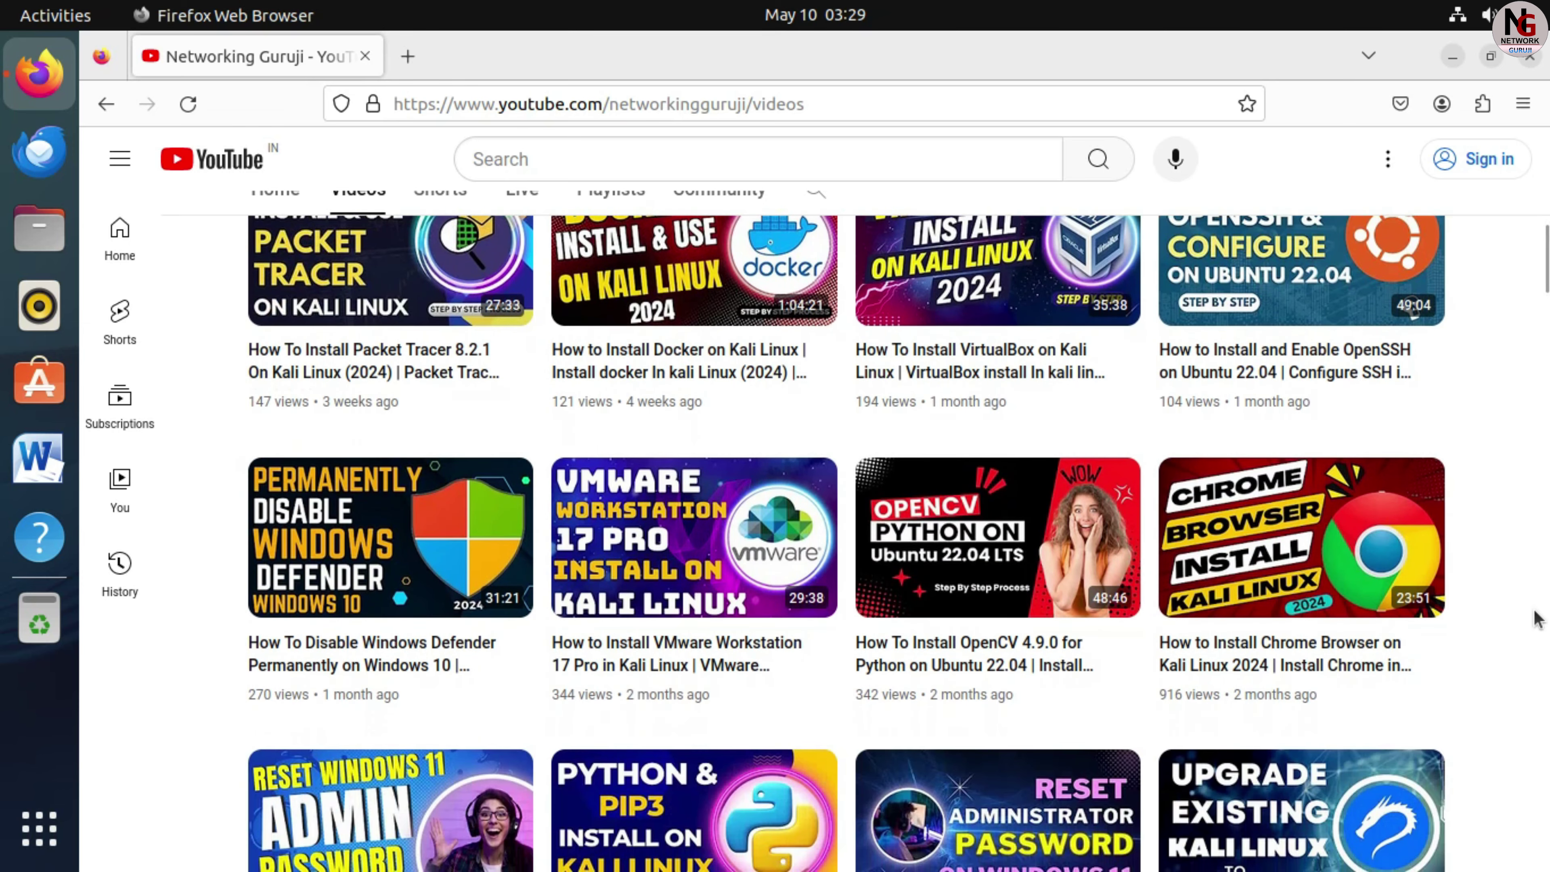
{"action": "scroll", "coordinate": [1528, 617], "scroll_direction": "down", "scroll_amount": 15}
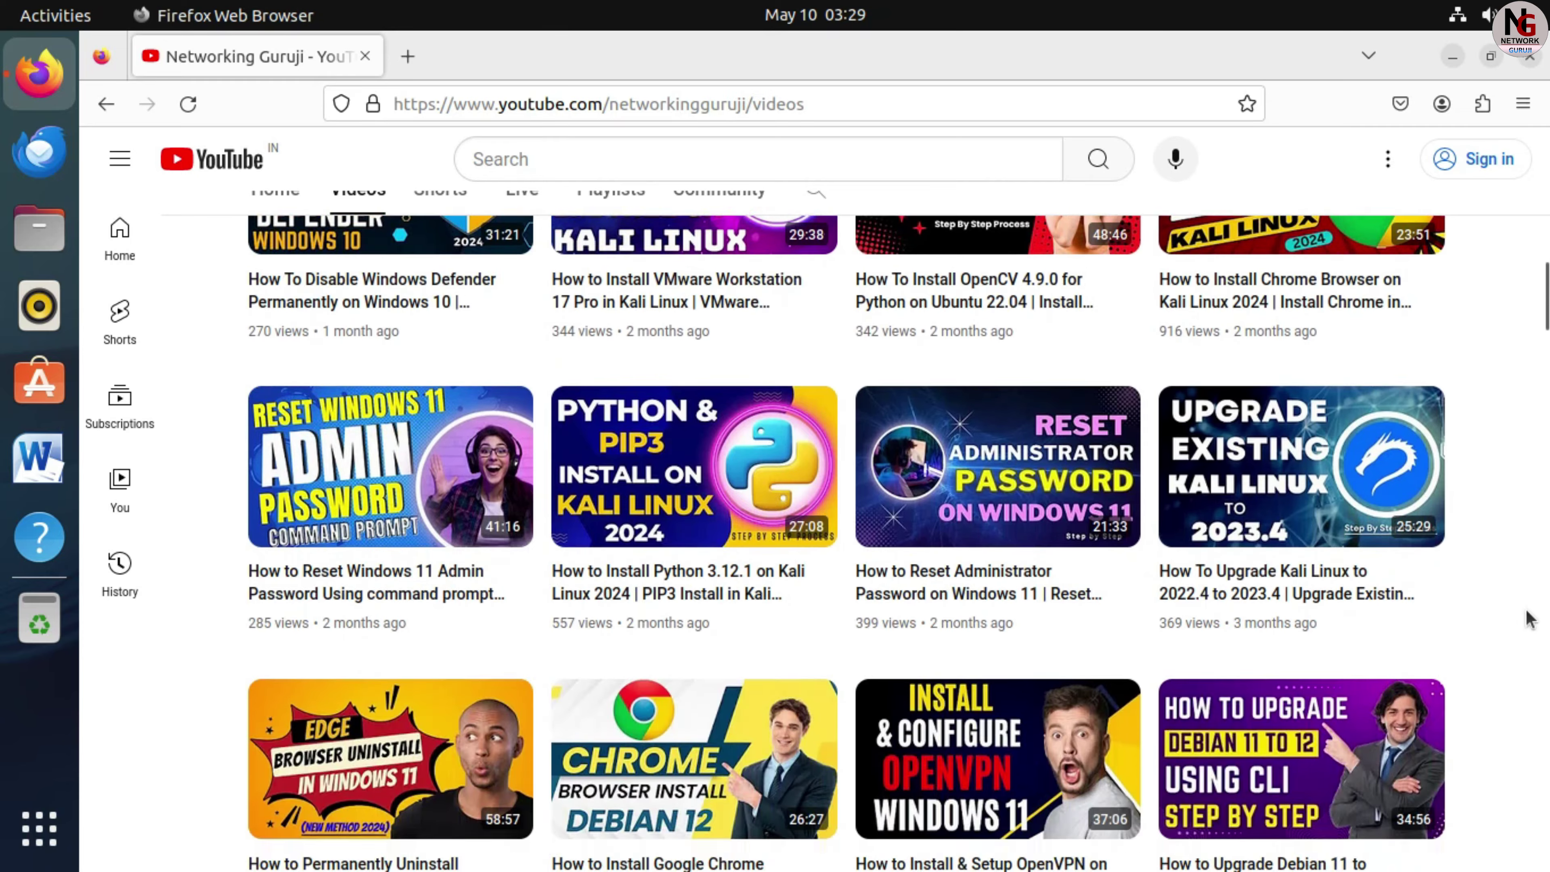
{"action": "scroll", "coordinate": [1529, 618], "scroll_direction": "down", "scroll_amount": 11}
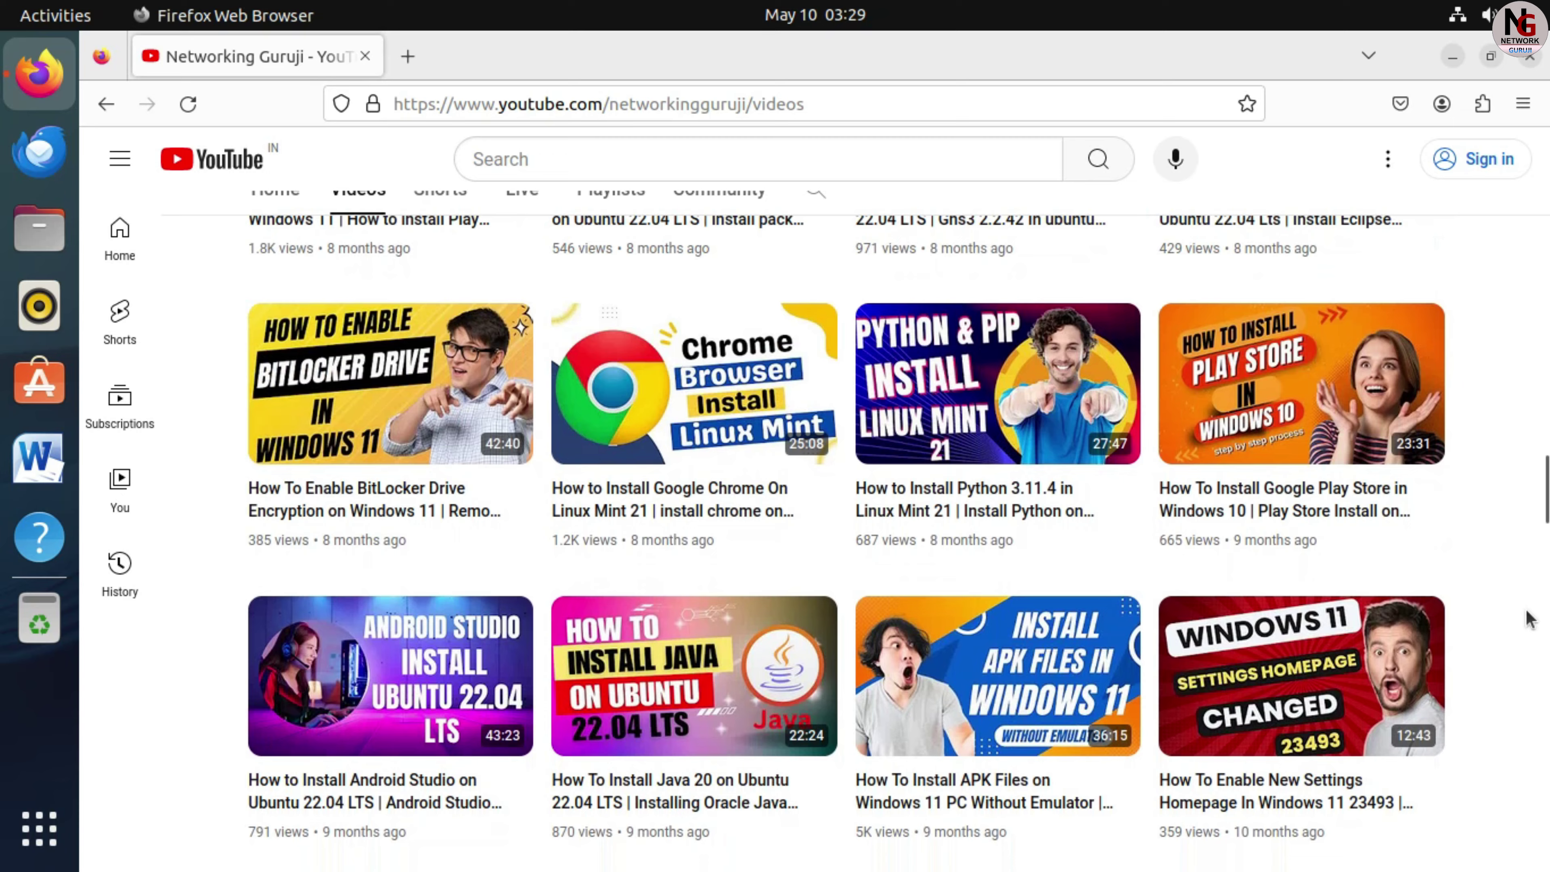
{"action": "scroll", "coordinate": [1529, 618], "scroll_direction": "down", "scroll_amount": 12}
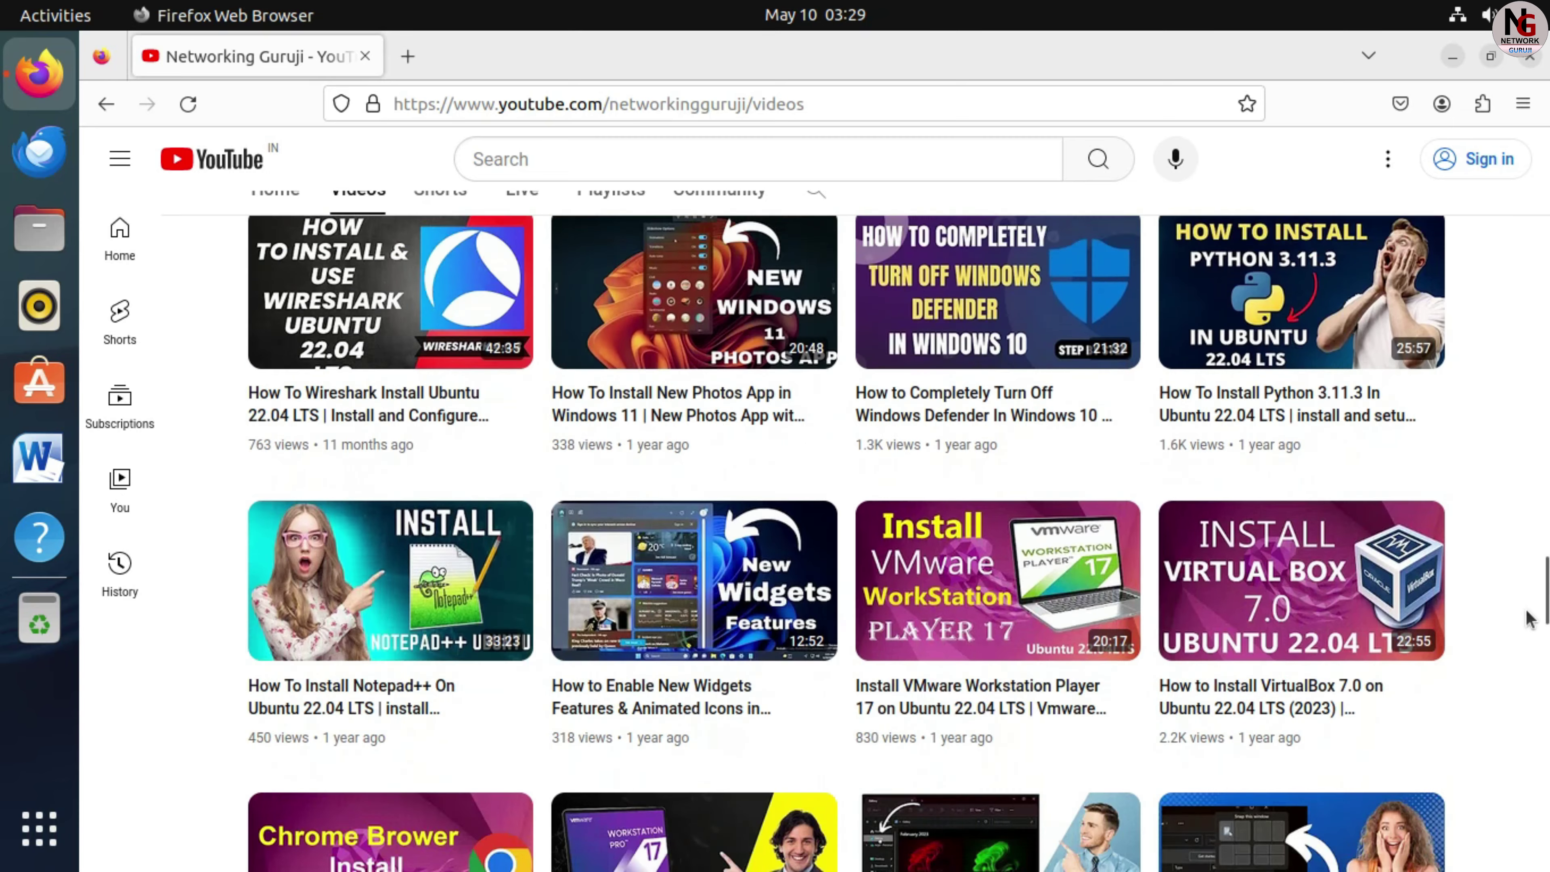
{"action": "scroll", "coordinate": [1529, 618], "scroll_direction": "down", "scroll_amount": 7}
{"action": "scroll", "coordinate": [1529, 618], "scroll_direction": "up", "scroll_amount": 10}
{"action": "scroll", "coordinate": [1528, 617], "scroll_direction": "up", "scroll_amount": 15}
{"action": "scroll", "coordinate": [1529, 618], "scroll_direction": "up", "scroll_amount": 20}
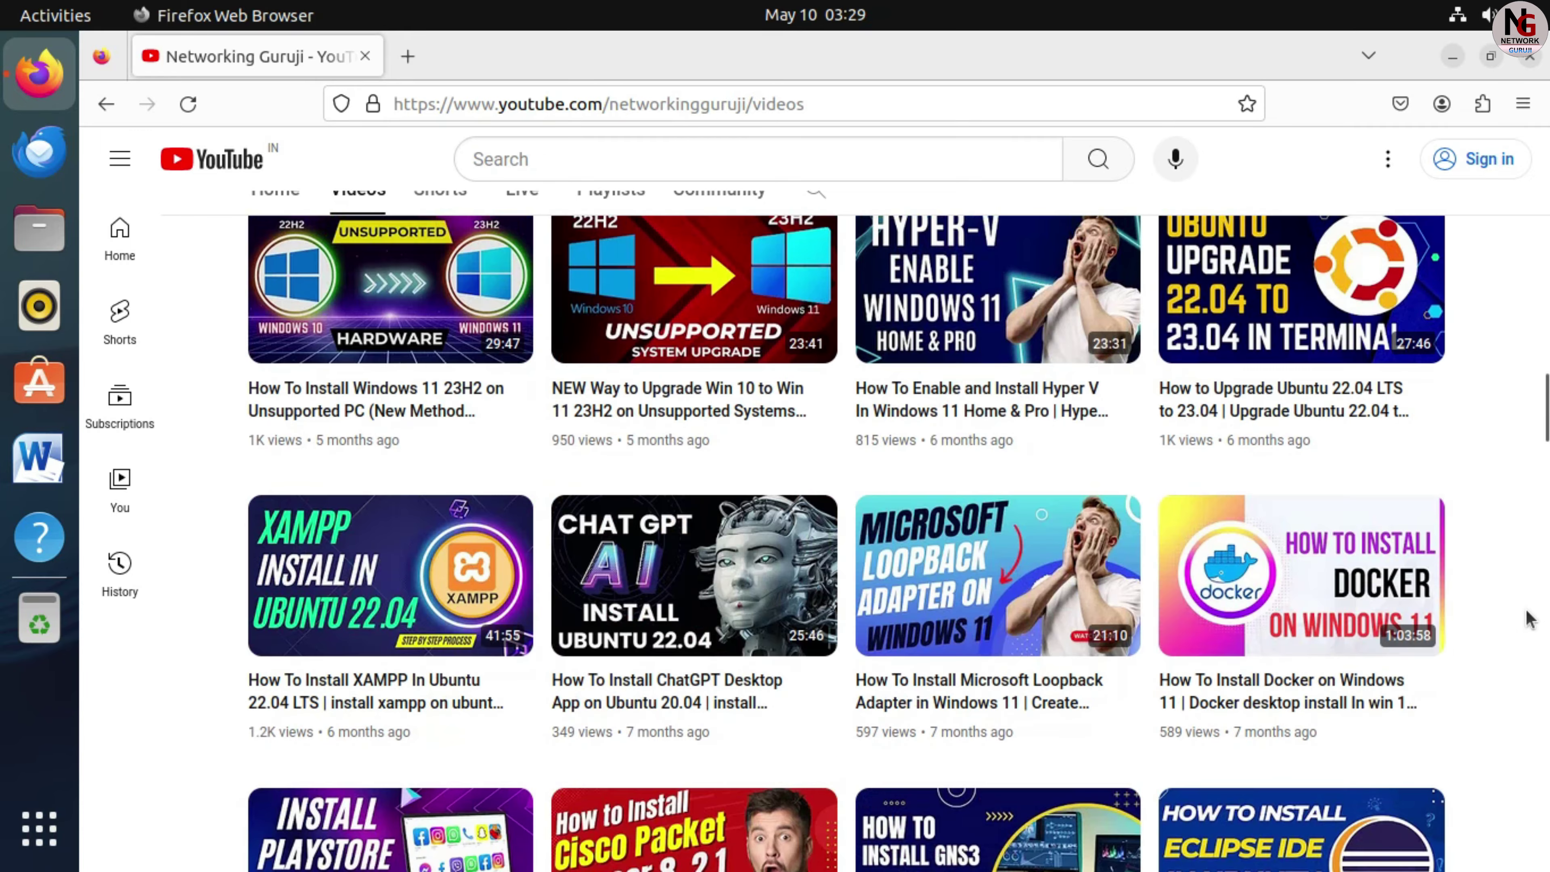
{"action": "scroll", "coordinate": [1529, 618], "scroll_direction": "up", "scroll_amount": 15}
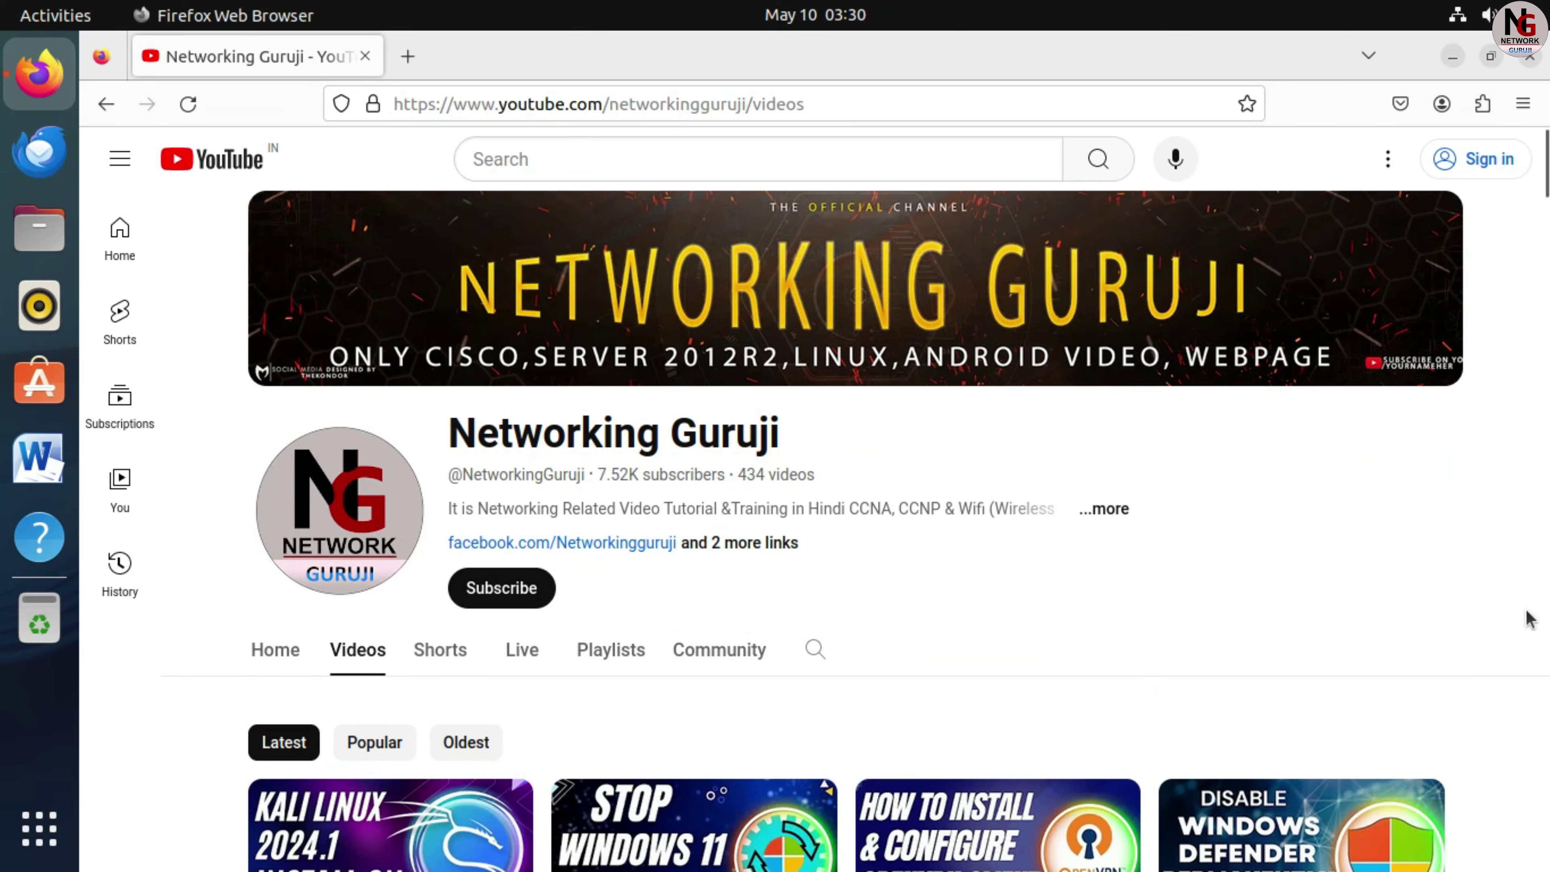
Open the Networking Guruji channel's playlists and look through the created playlists, such as Windows 11, Docker and Python.
{"action": "left_click", "coordinate": [628, 663]}
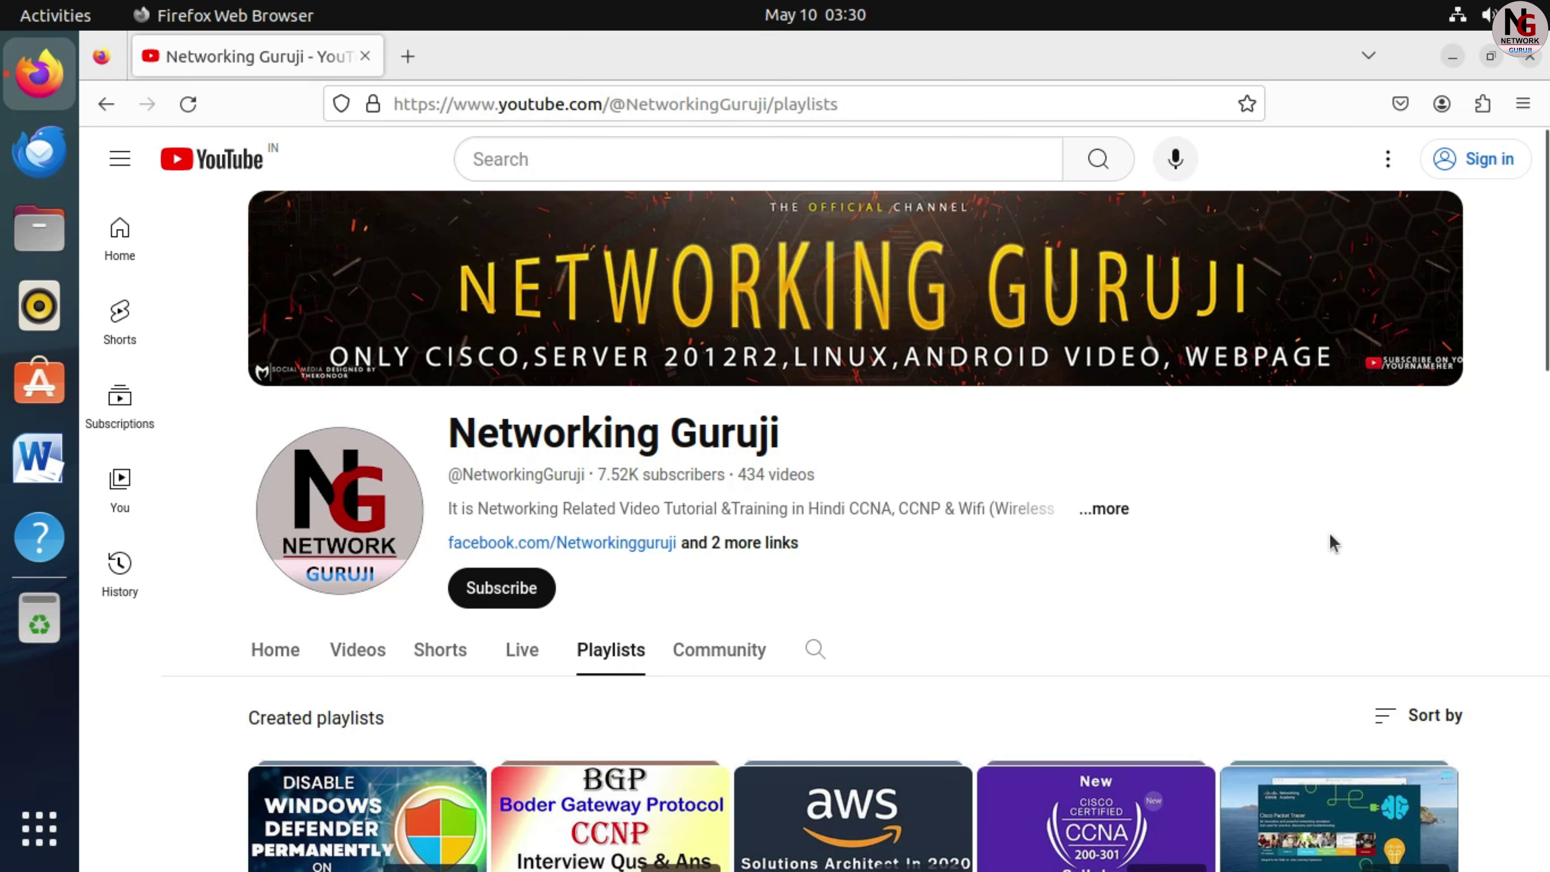
{"action": "scroll", "coordinate": [1524, 546], "scroll_direction": "down", "scroll_amount": 5}
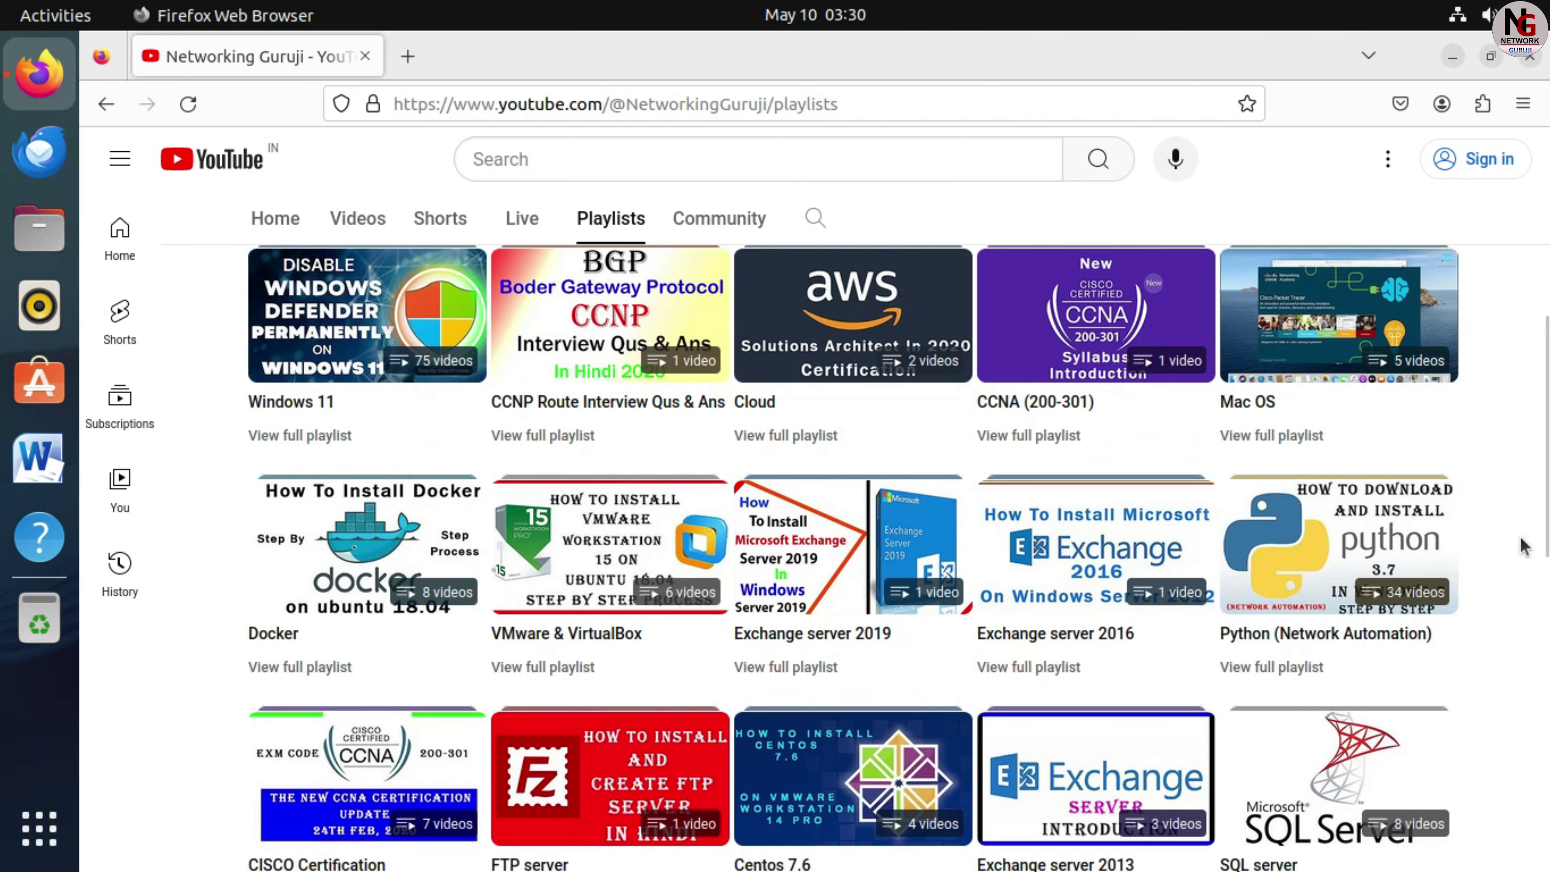
{"action": "scroll", "coordinate": [1524, 547], "scroll_direction": "up", "scroll_amount": 2}
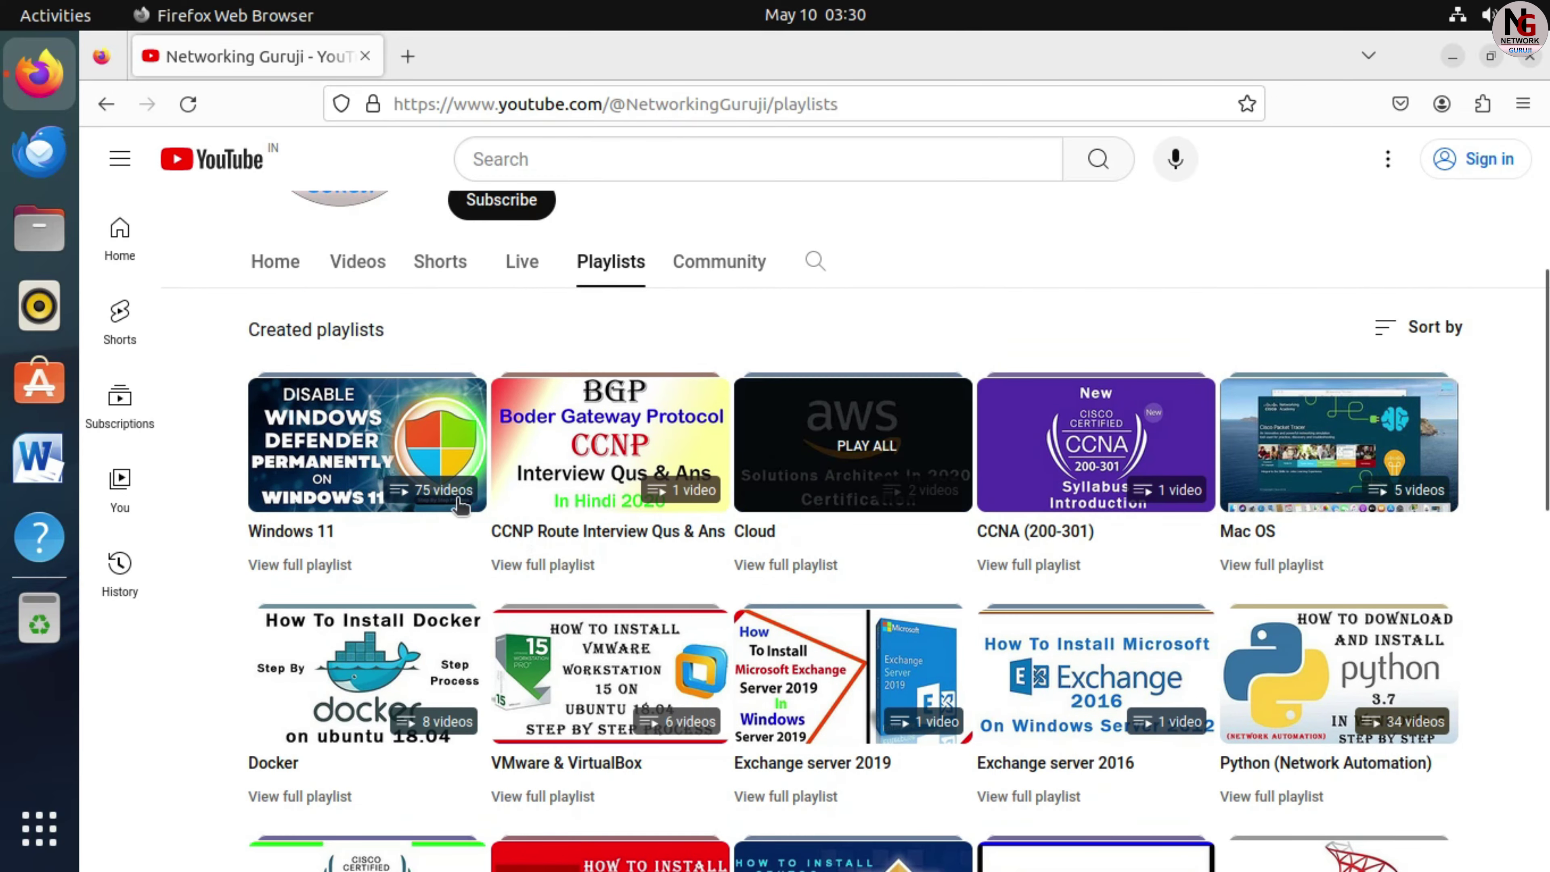
{"action": "mouse_move", "coordinate": [421, 562]}
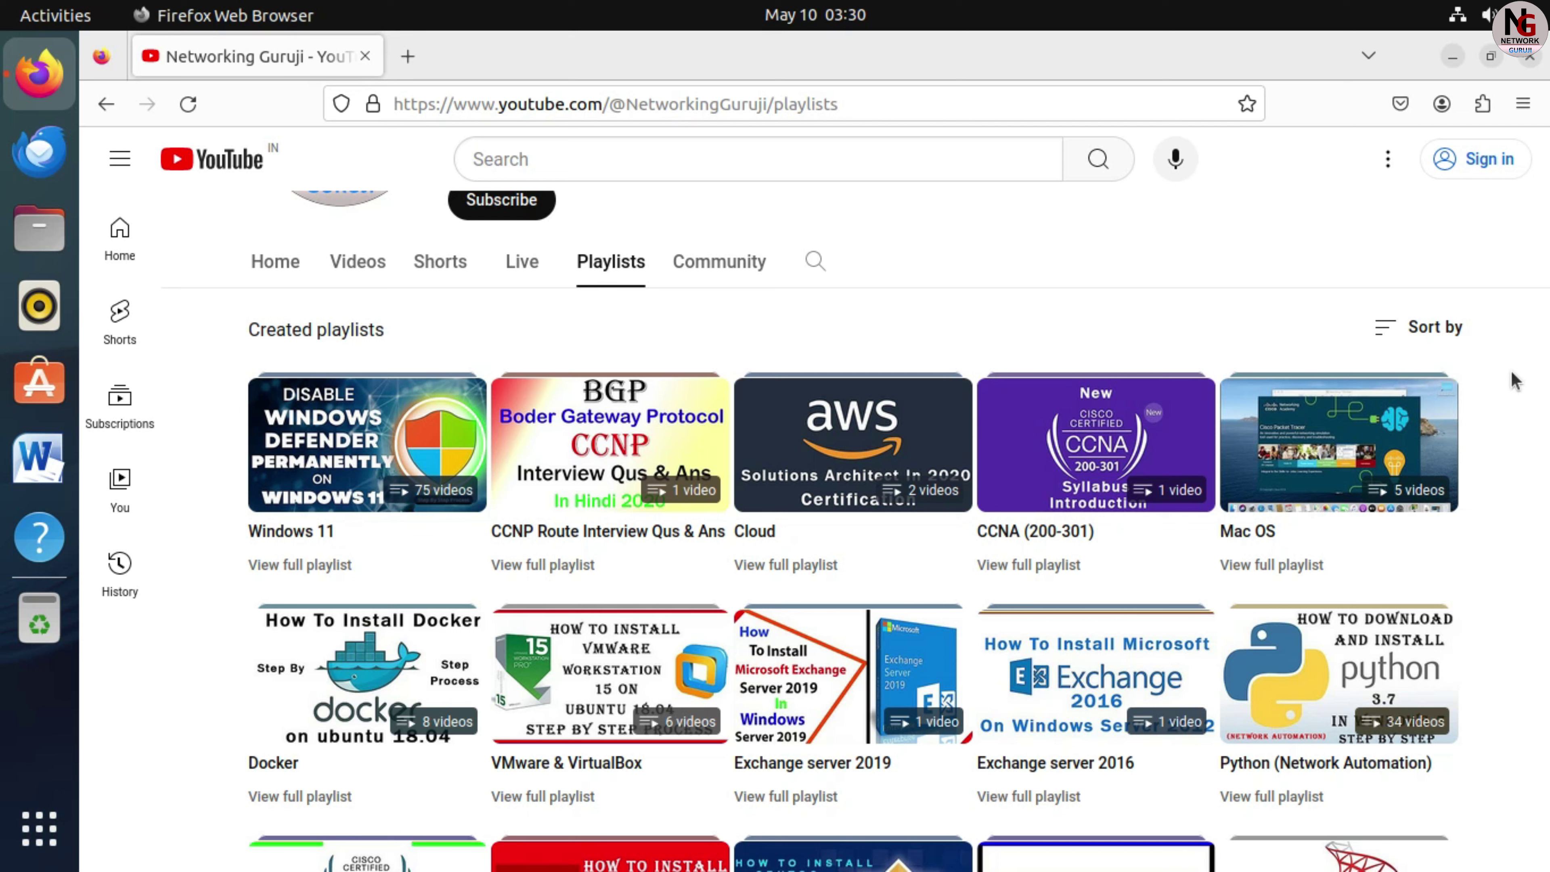
{"action": "scroll", "coordinate": [1516, 380], "scroll_direction": "down", "scroll_amount": 5}
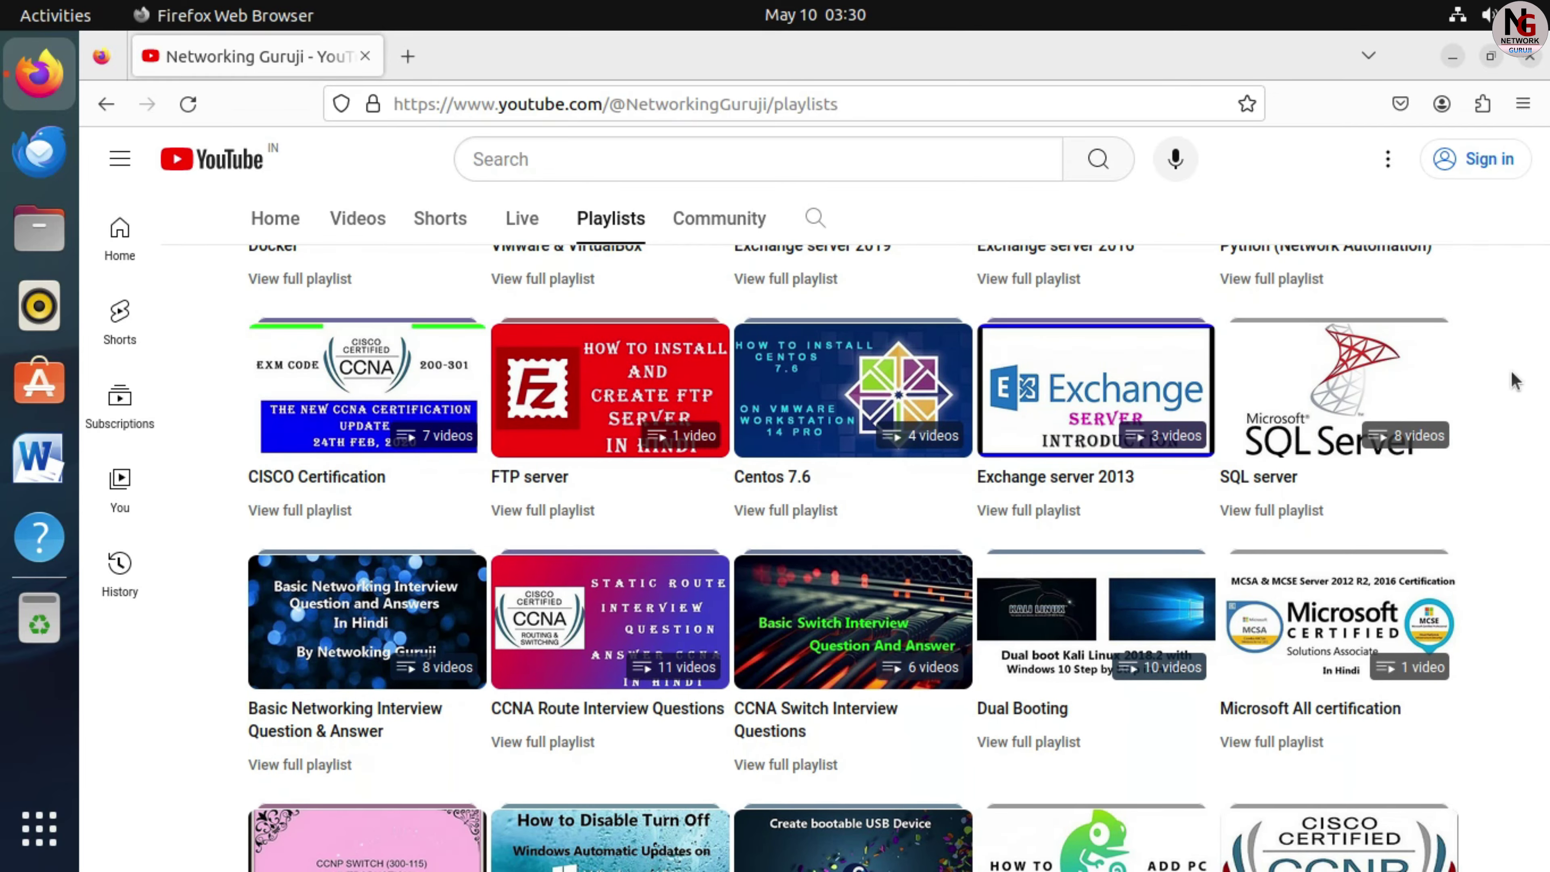
{"action": "scroll", "coordinate": [1515, 380], "scroll_direction": "down", "scroll_amount": 5}
{"action": "scroll", "coordinate": [1515, 380], "scroll_direction": "up", "scroll_amount": 10}
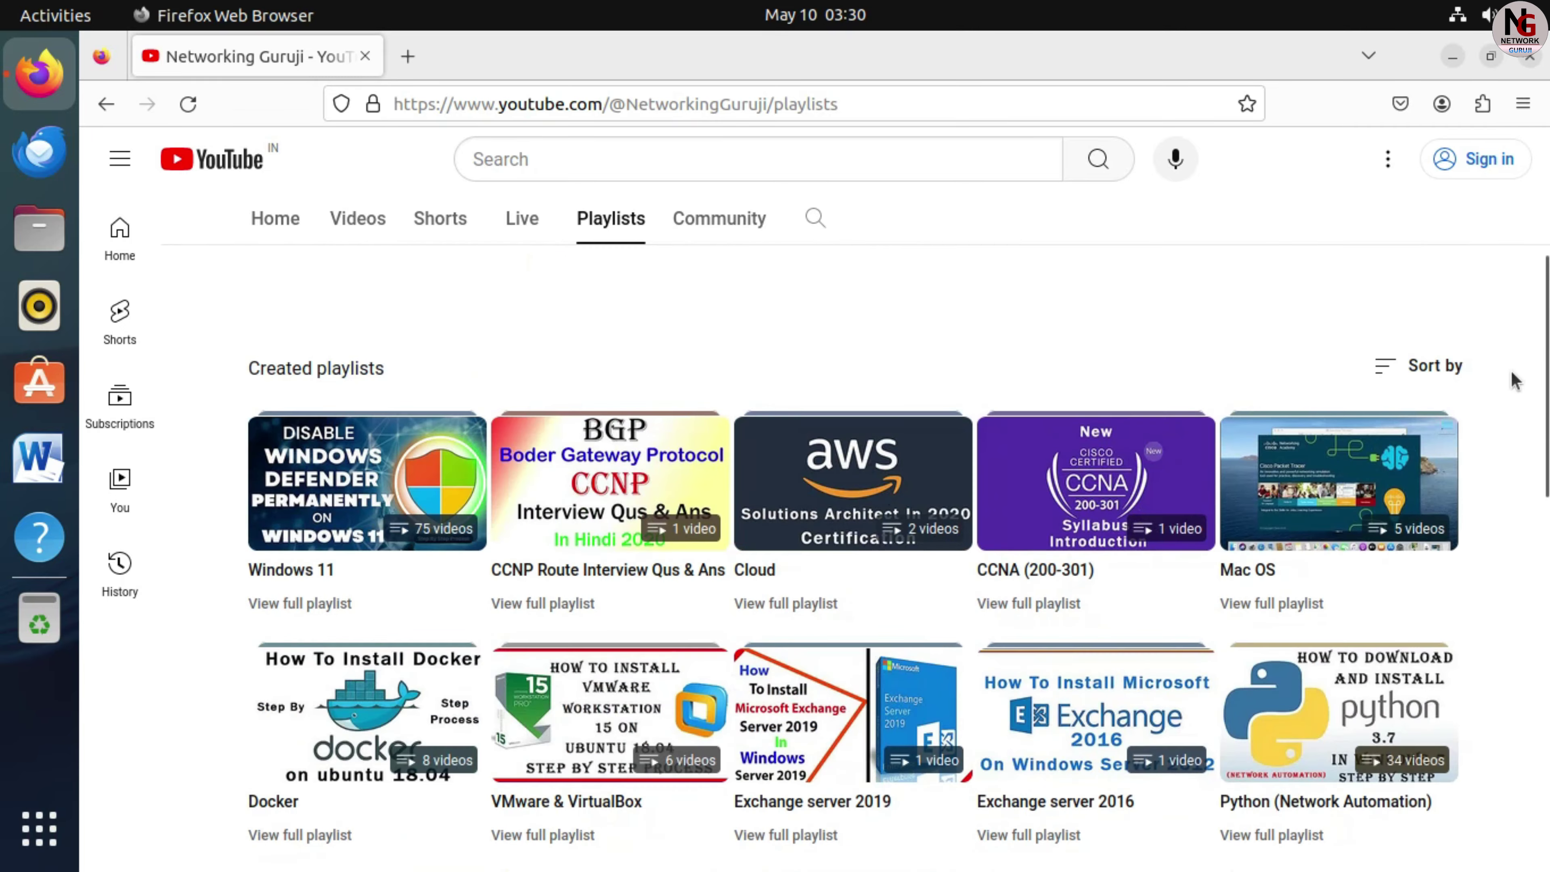
{"action": "scroll", "coordinate": [1513, 375], "scroll_direction": "up", "scroll_amount": 5}
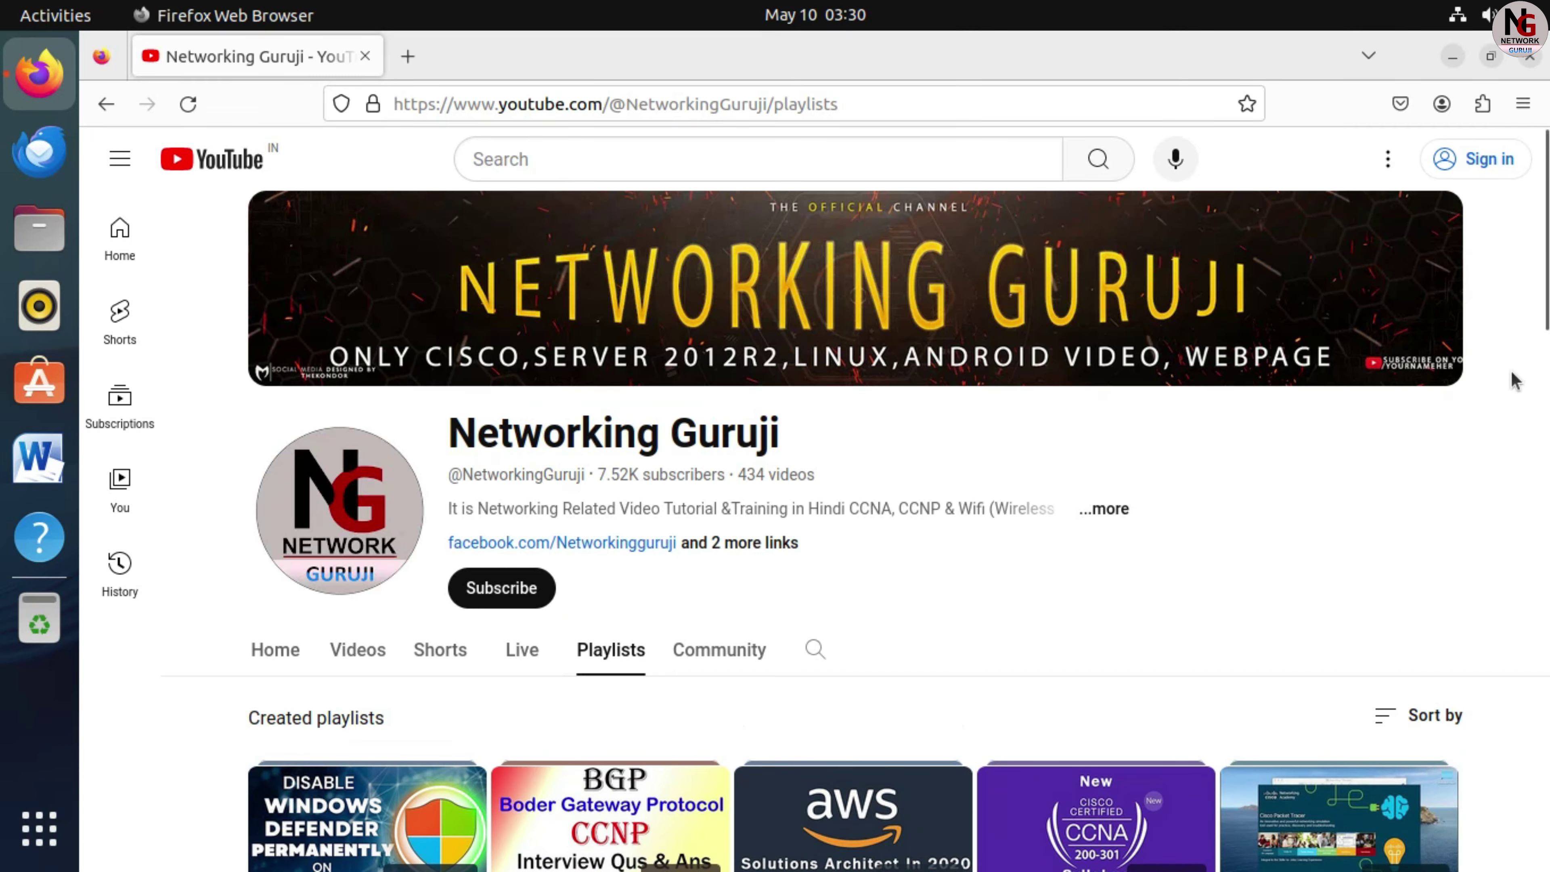
Return to the channel's video list and minimize the Firefox window to reveal the desktop.
{"action": "left_click", "coordinate": [362, 658]}
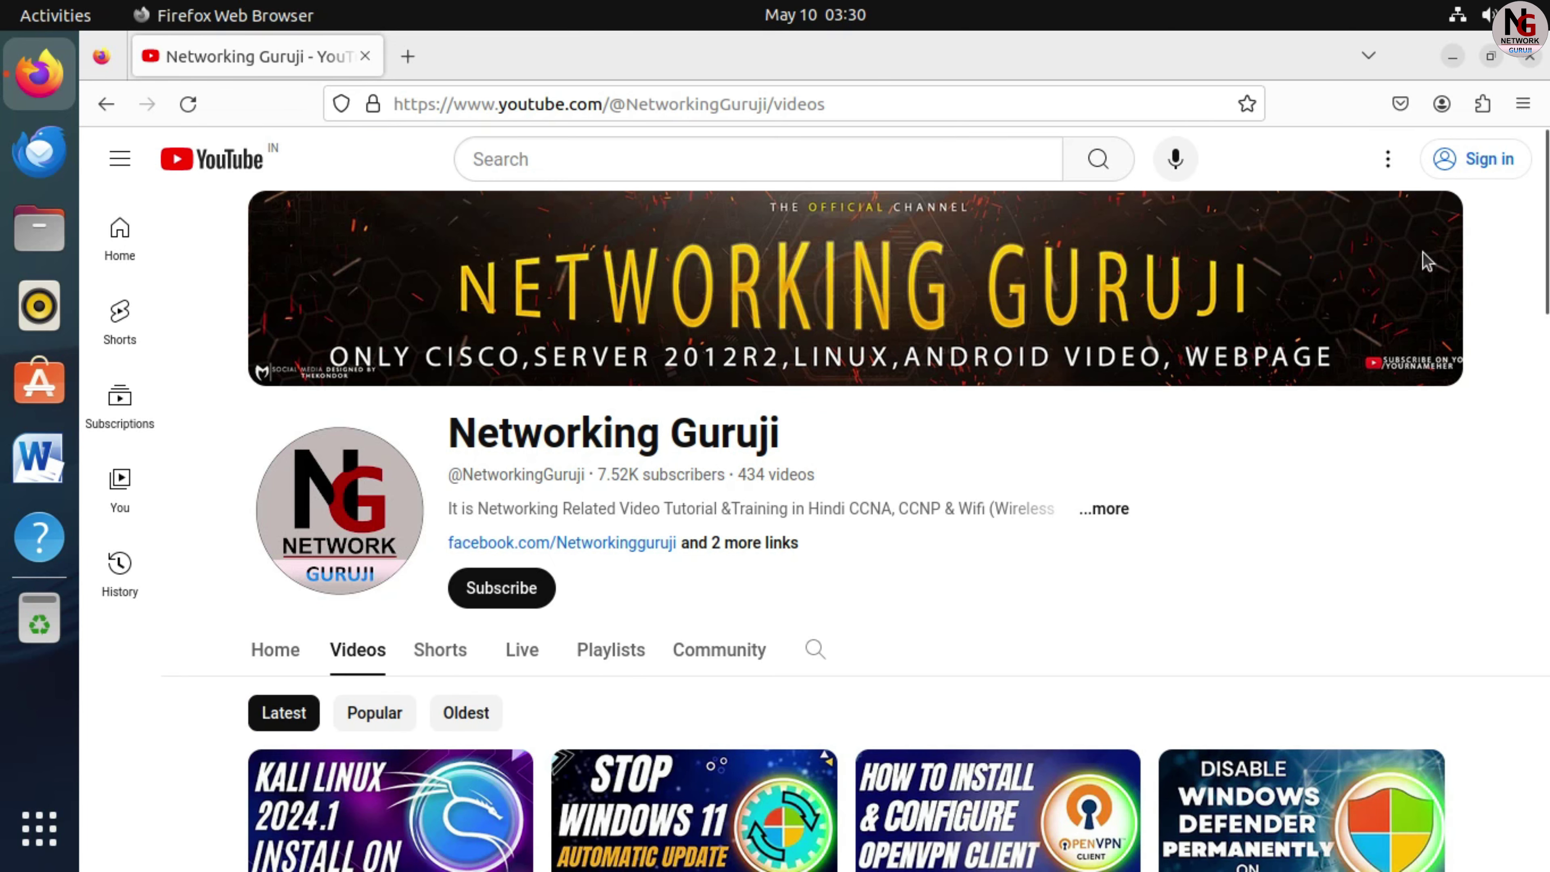
{"action": "left_click", "coordinate": [1452, 56]}
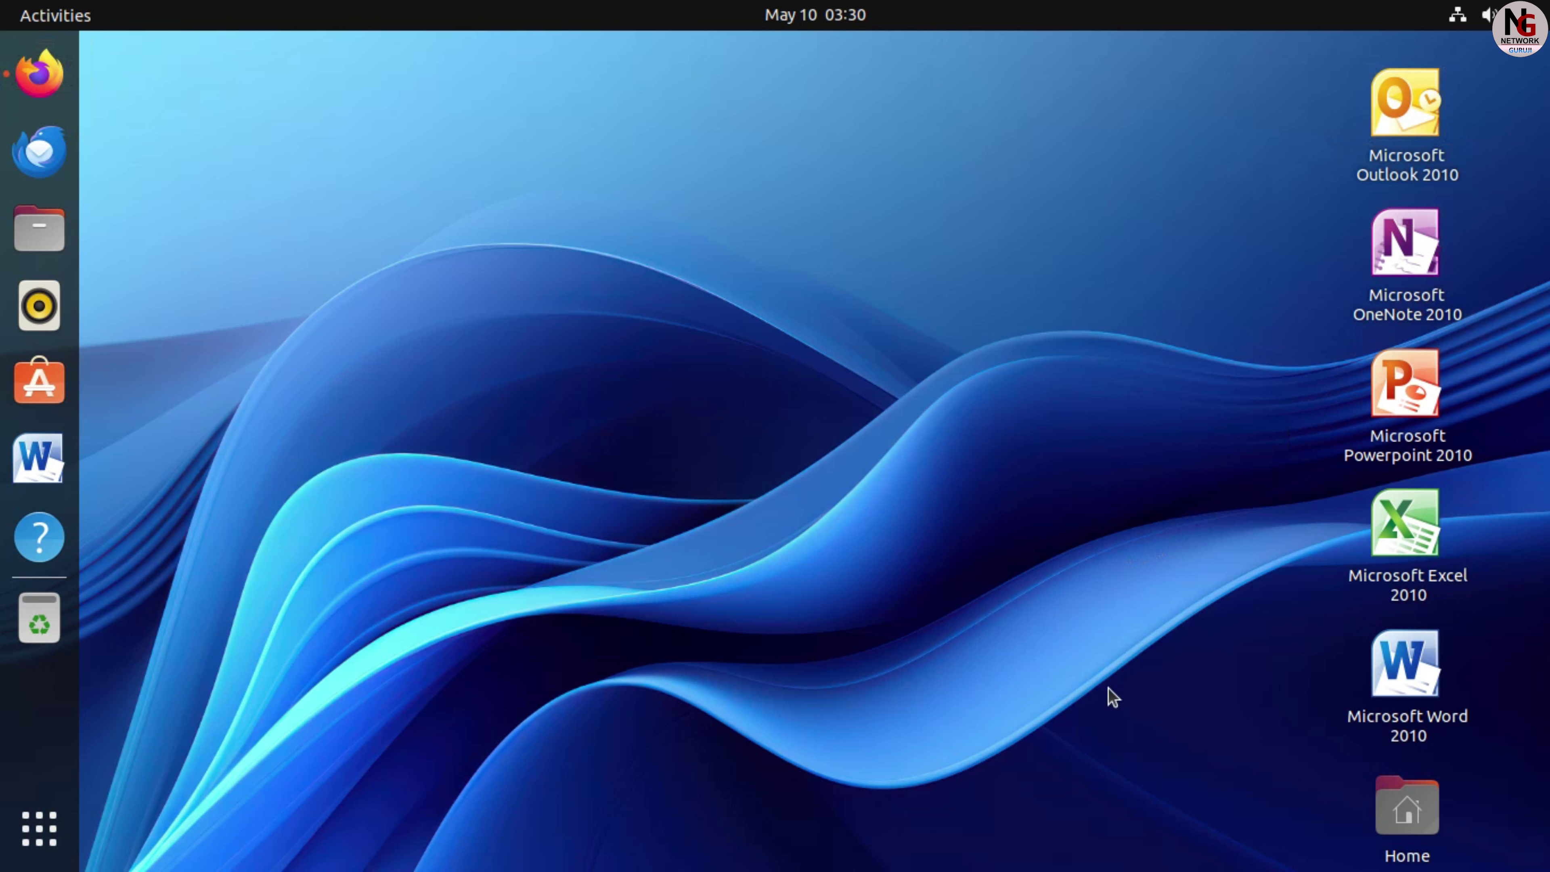